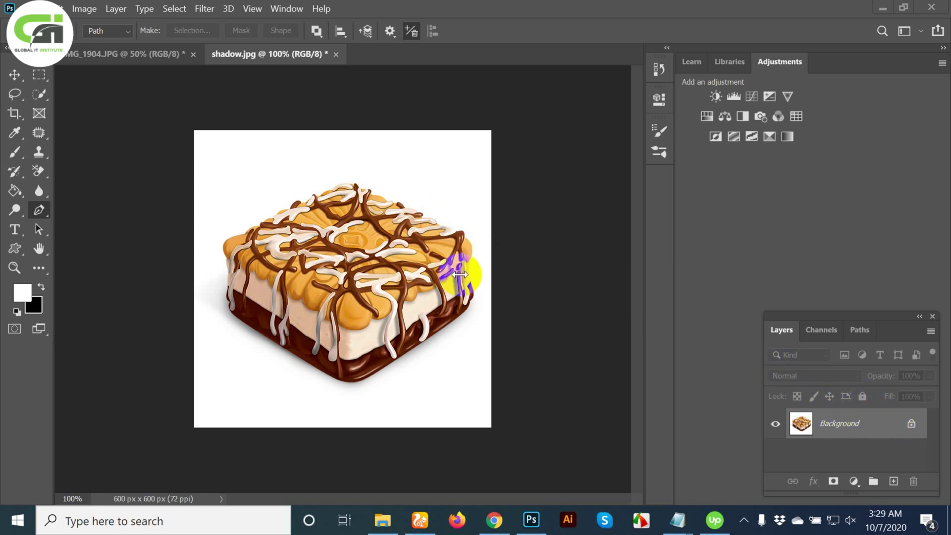
- Duplicate the Background layer and hide the original Background layer
left_click(891, 430)
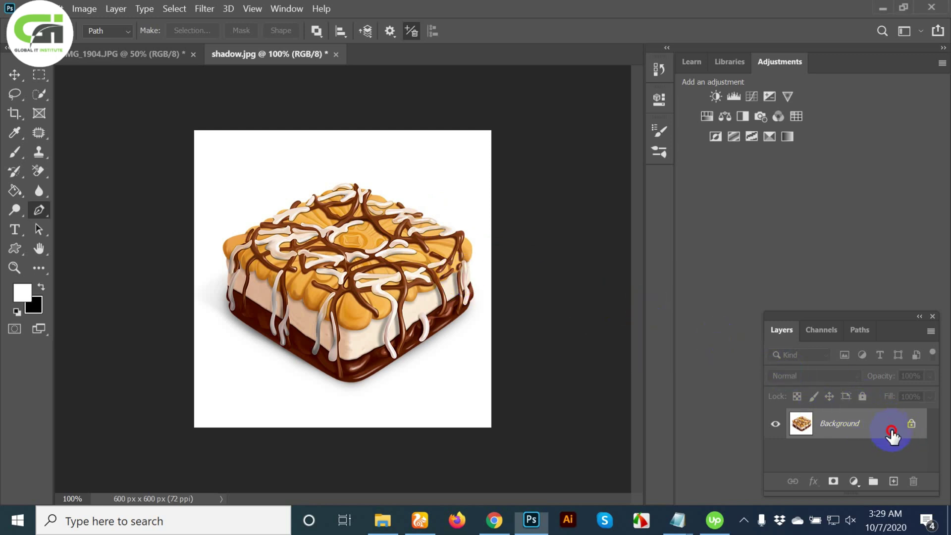
left_click_drag(887, 429, 893, 481)
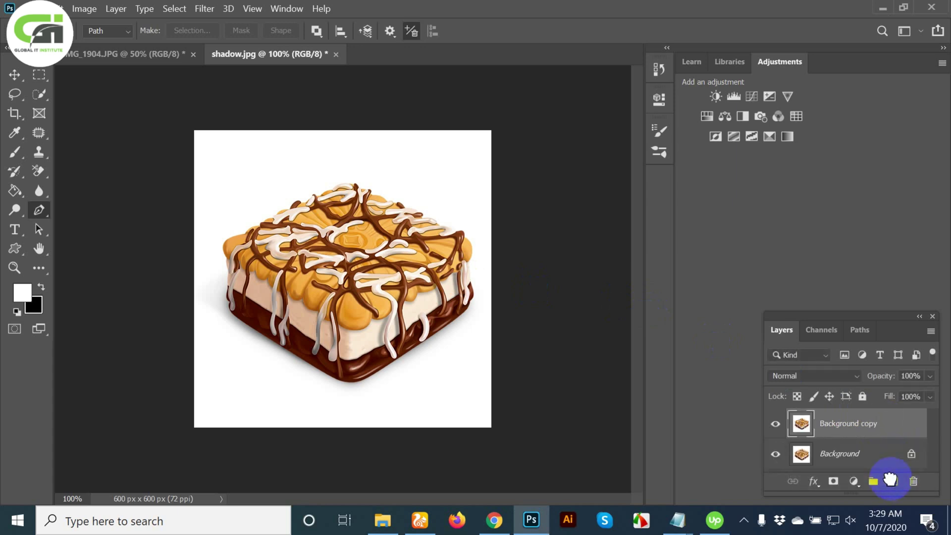
left_click(776, 453)
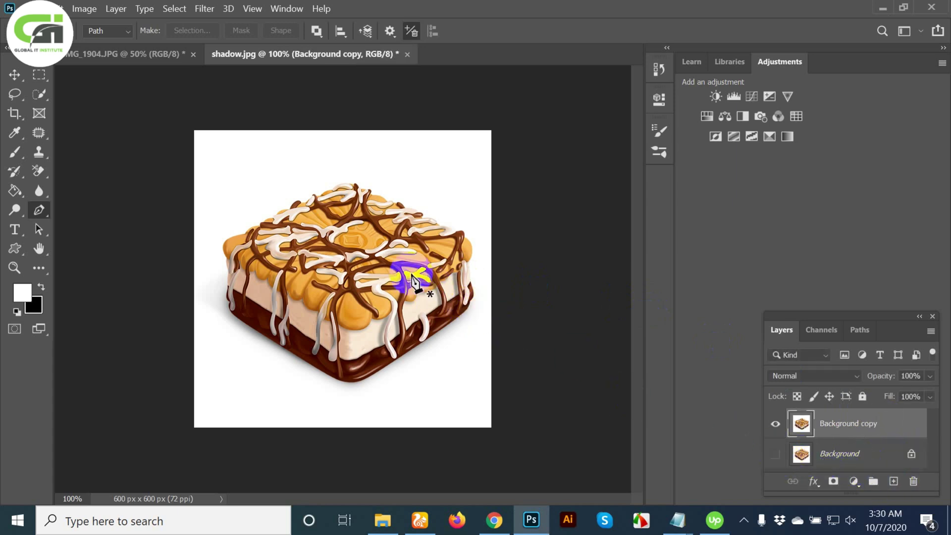
- Select the white background around the cake on the Background copy layer with the Quick Selection tool
left_click(39, 94)
left_click(106, 107)
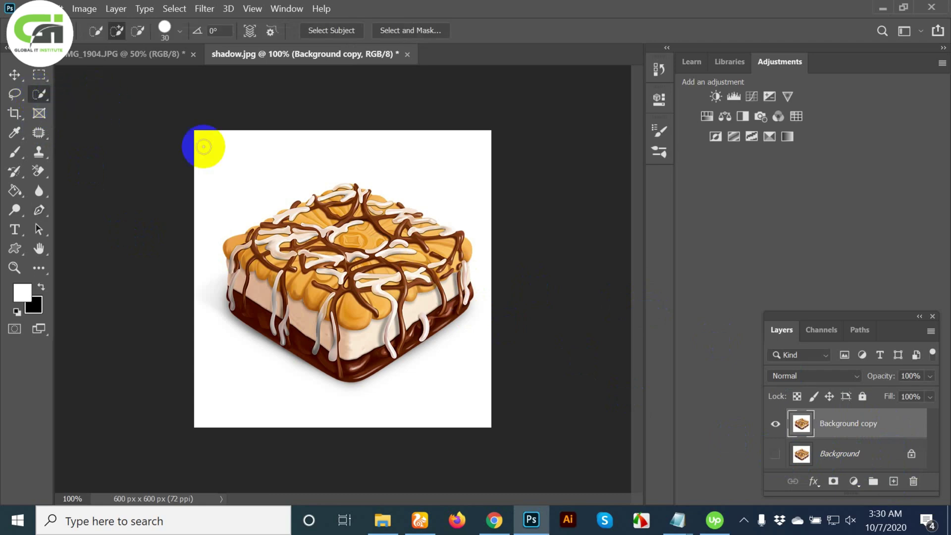
mouse_move(203, 145)
left_mouse_down()
mouse_move(226, 158)
mouse_move(207, 241)
mouse_move(207, 314)
mouse_move(251, 385)
mouse_move(277, 401)
mouse_move(341, 397)
mouse_move(479, 223)
mouse_move(466, 215)
mouse_move(515, 297)
left_mouse_up()
left_click_drag(439, 413, 506, 223)
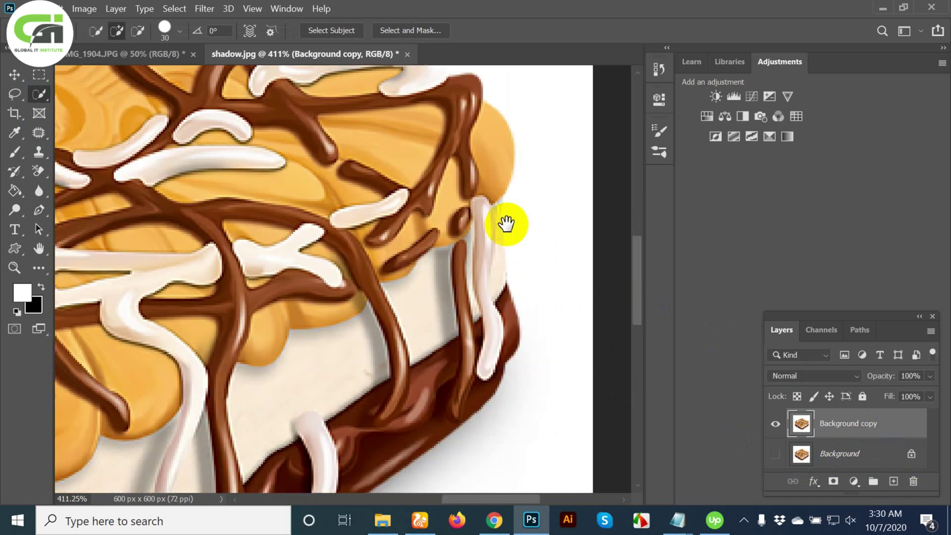
mouse_move(449, 203)
left_mouse_down()
mouse_move(463, 293)
mouse_move(480, 284)
mouse_move(462, 208)
left_mouse_up()
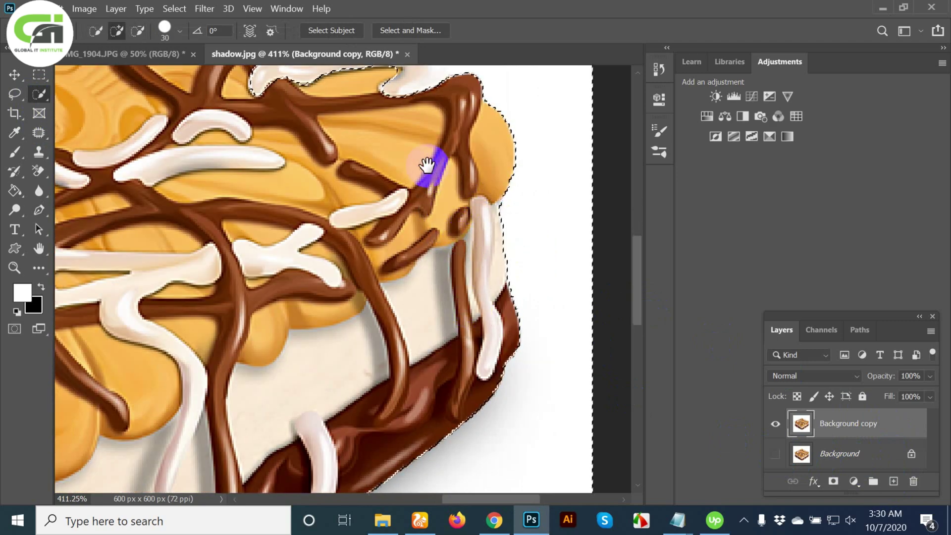
- Subtract the drizzle and biscuit areas along the cake's upper edge from the selection and inspect the rest of the outline
left_click_drag(426, 166, 475, 304)
mouse_move(469, 245)
left_mouse_down()
mouse_move(393, 228)
mouse_move(378, 198)
mouse_move(303, 175)
mouse_move(268, 151)
mouse_move(242, 151)
mouse_move(363, 260)
mouse_move(471, 297)
left_mouse_up()
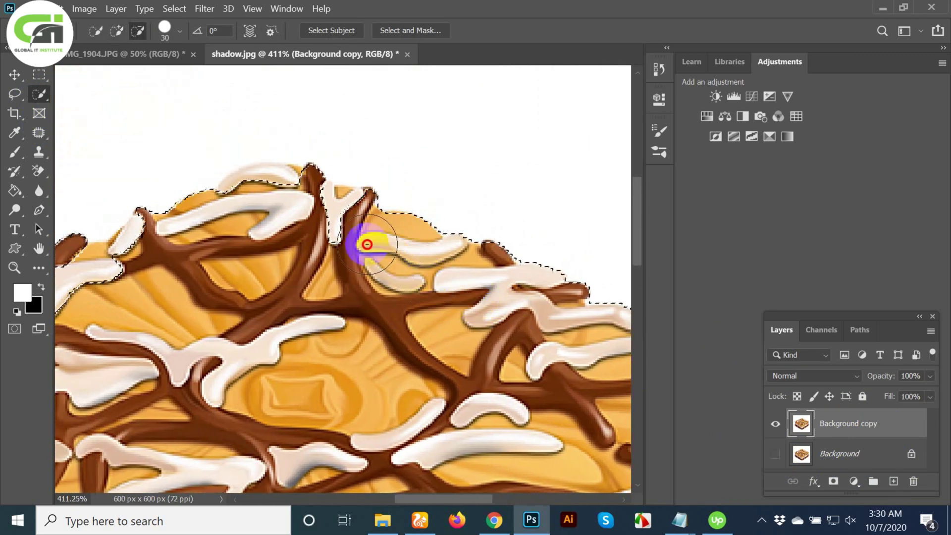
mouse_move(365, 245)
left_mouse_down()
mouse_move(336, 217)
mouse_move(260, 199)
left_mouse_up()
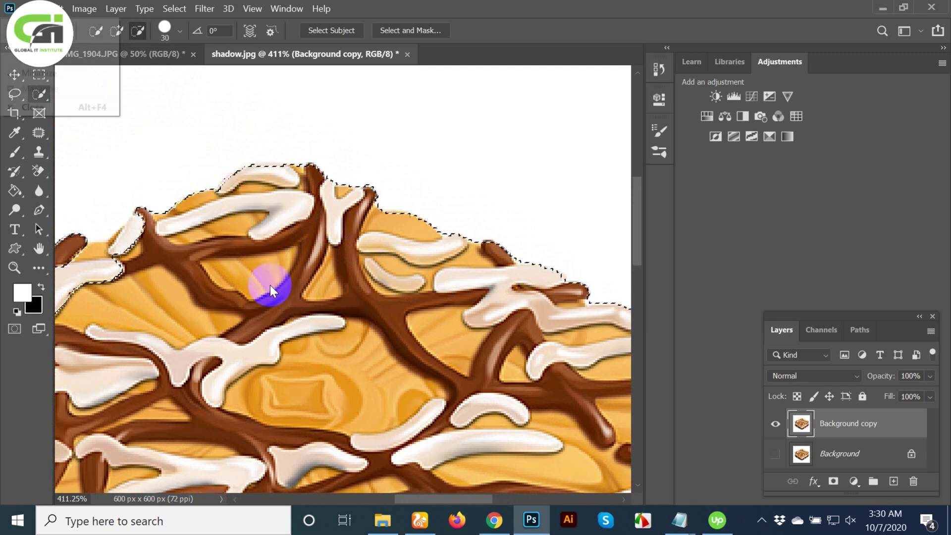
left_click_drag(328, 273, 585, 207)
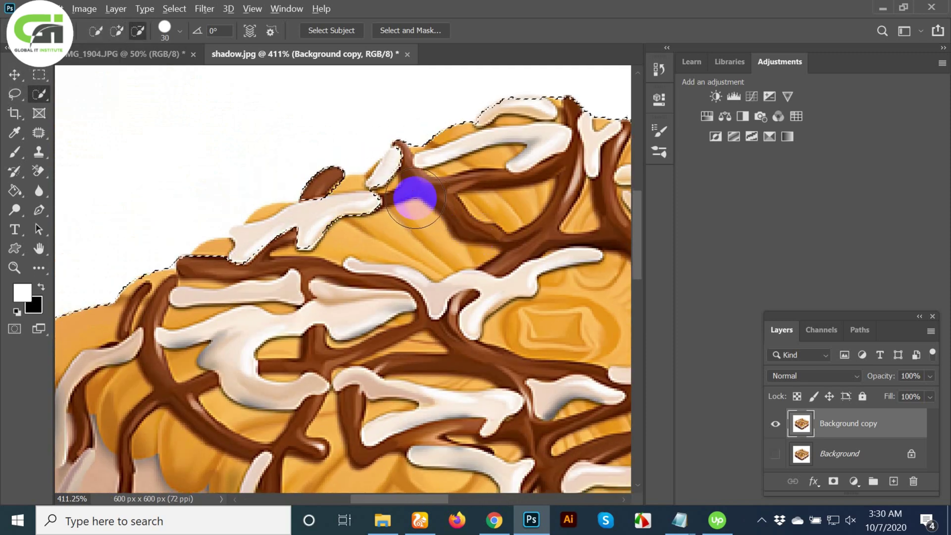
mouse_move(394, 179)
left_mouse_down()
mouse_move(382, 218)
mouse_move(334, 222)
mouse_move(234, 265)
left_mouse_up()
left_click_drag(333, 355, 666, 106)
left_click(481, 260, "alt")
left_click(480, 261, "alt")
left_click_drag(495, 294, 106, 300)
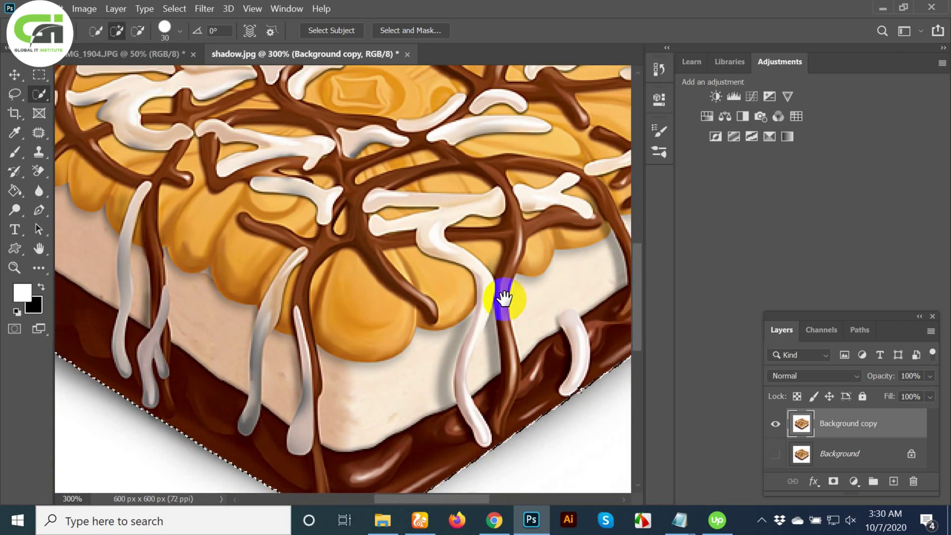
left_click_drag(592, 314, 342, 339)
left_click(463, 276, "alt")
left_click(462, 275, "alt")
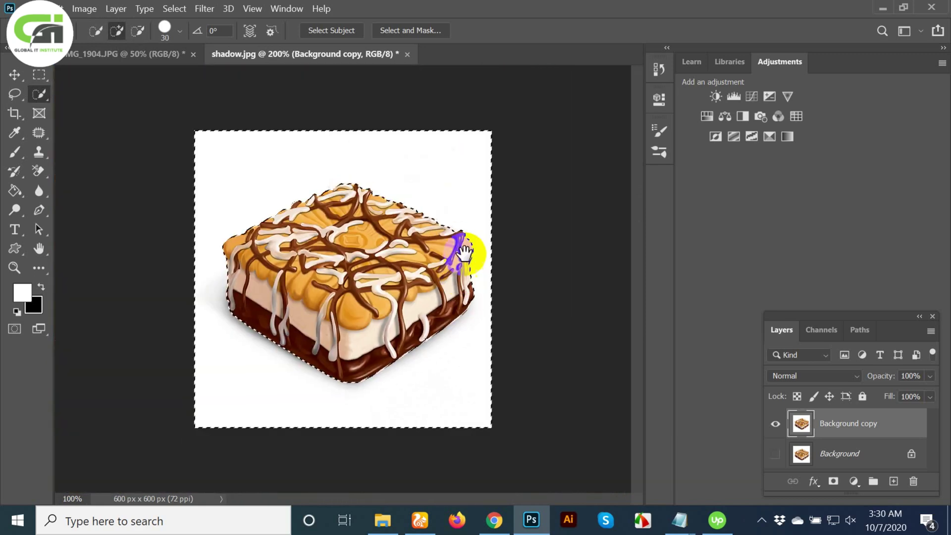
mouse_move(439, 222)
left_mouse_down()
mouse_move(420, 213)
mouse_move(446, 223)
mouse_move(366, 171)
left_mouse_up()
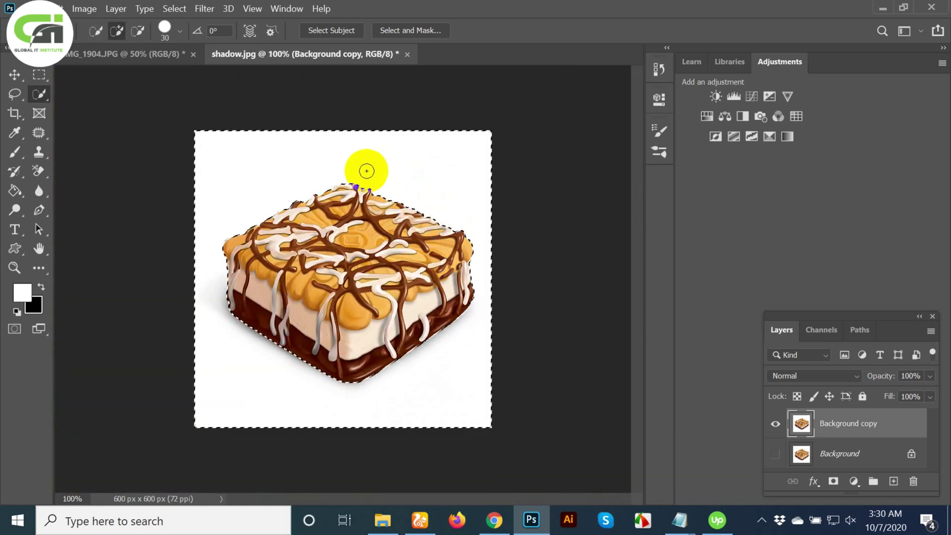
- Feather the background selection with a radius of .5 pixels
left_click(174, 7)
mouse_move(242, 205)
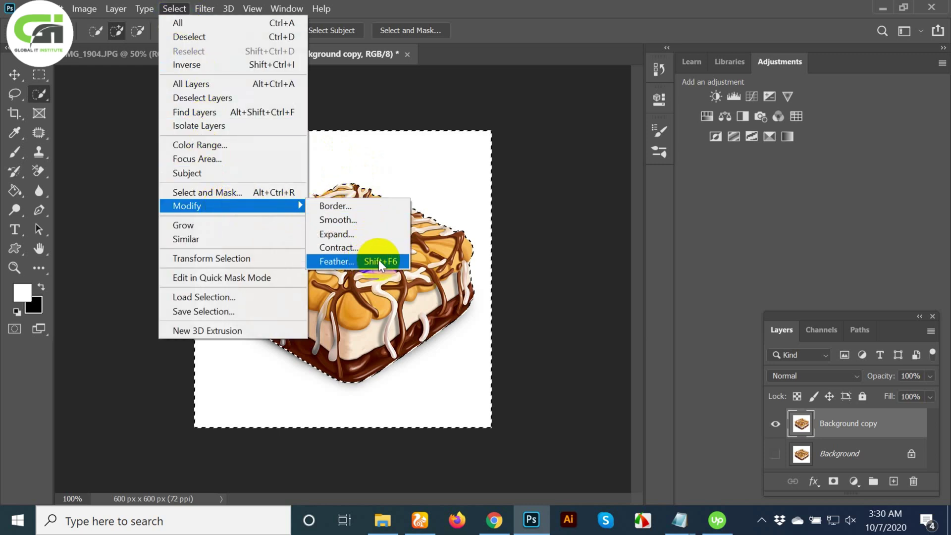
left_click(395, 267)
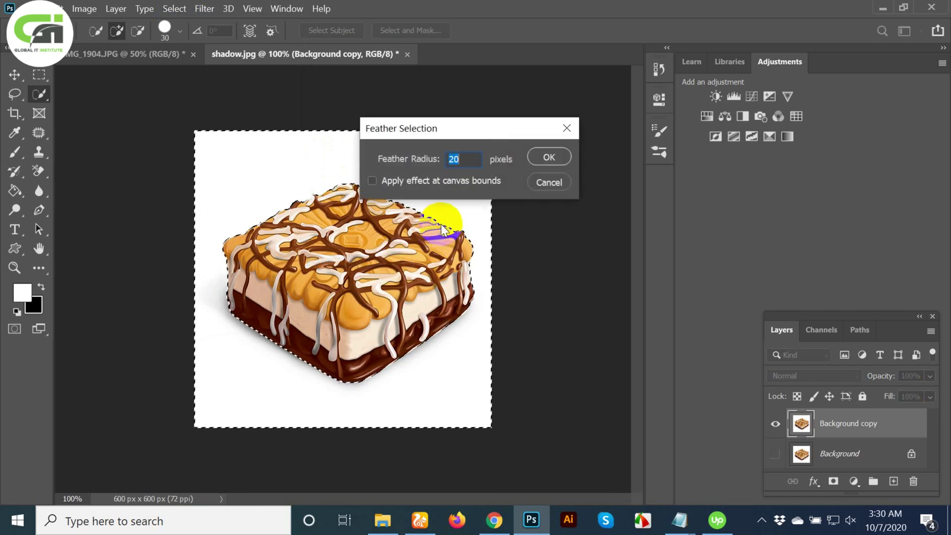
type(".5")
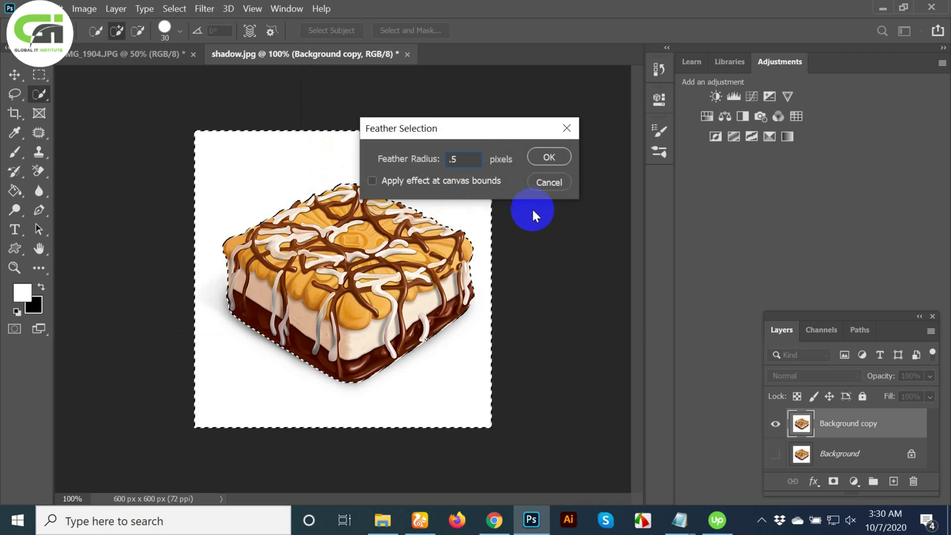
left_click(552, 156)
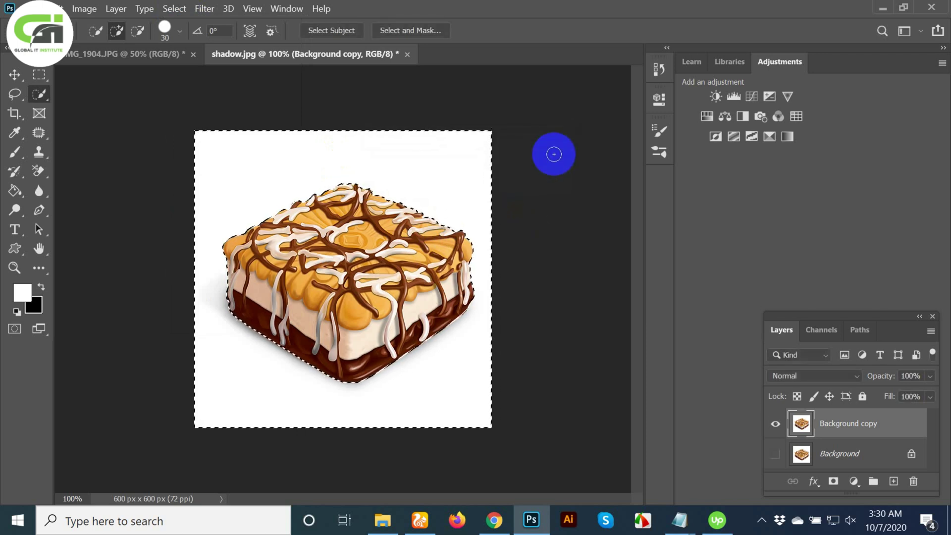
- Delete the selected white background from the Background copy layer, deselect, and inspect the cut-out edges
key("Delete")
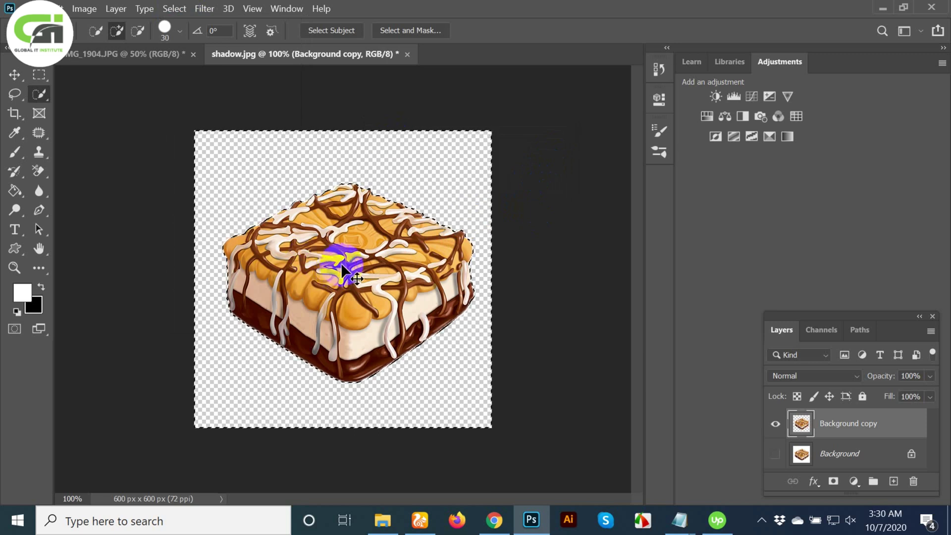
key("ctrl+d")
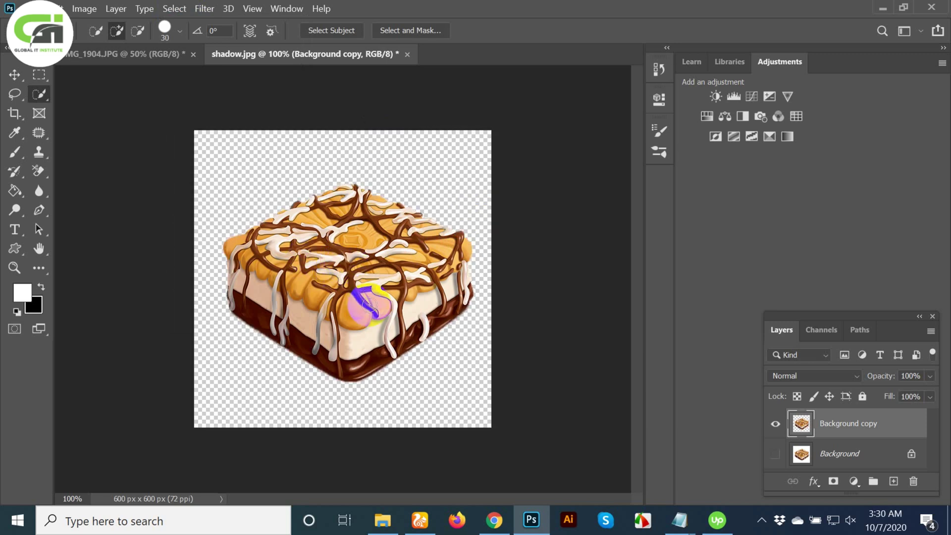
scroll(371, 285, "up", 1)
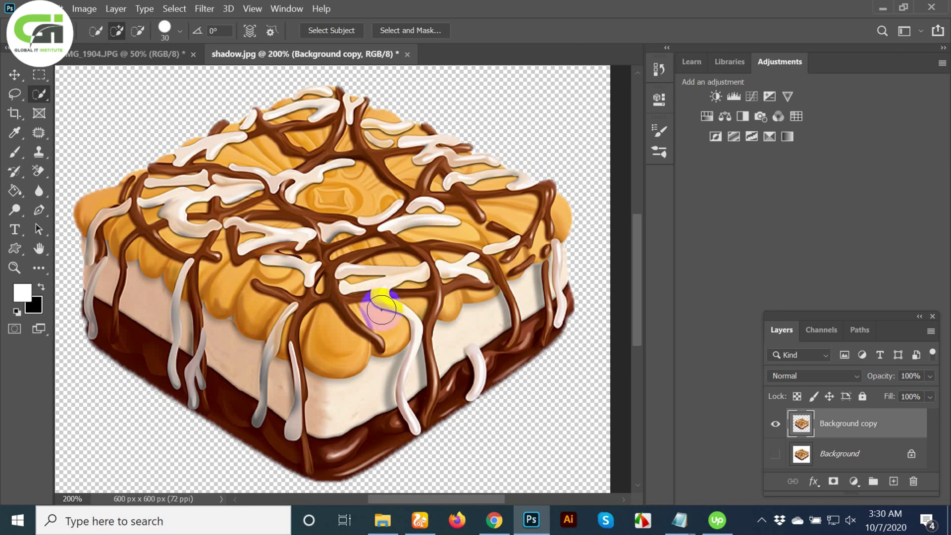
scroll(379, 276, "down", 1)
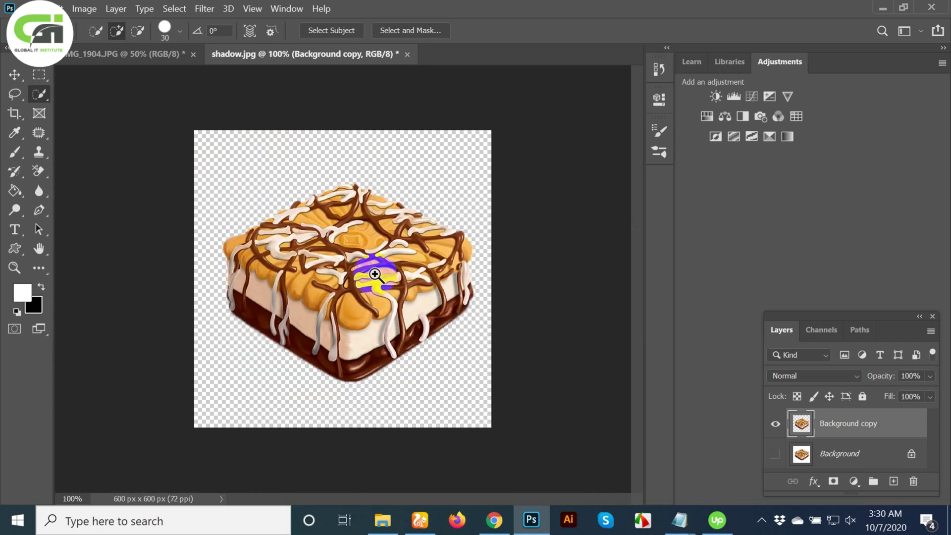
scroll(384, 275, "up", 1)
scroll(436, 282, "down", 1)
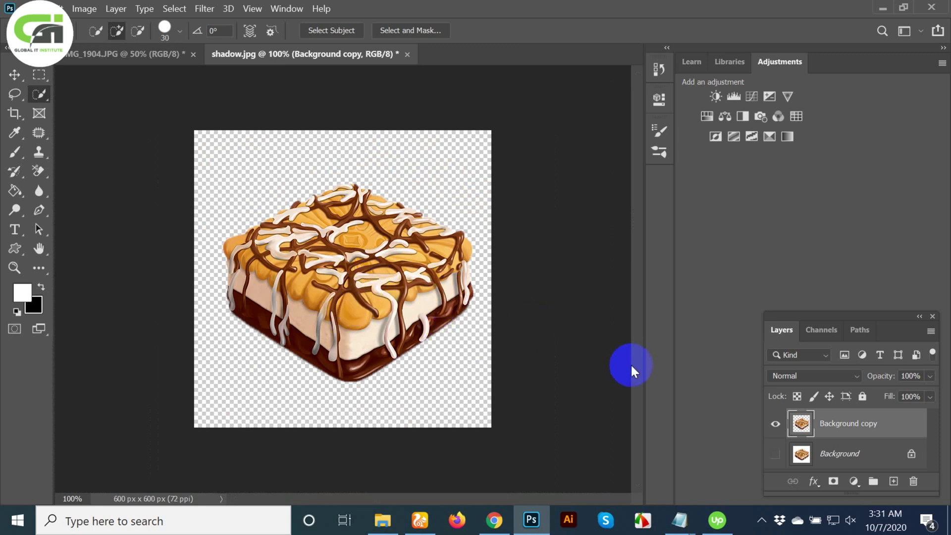
- Create a new layer below the Background copy layer and fill it with white
left_click(894, 485, "ctrl")
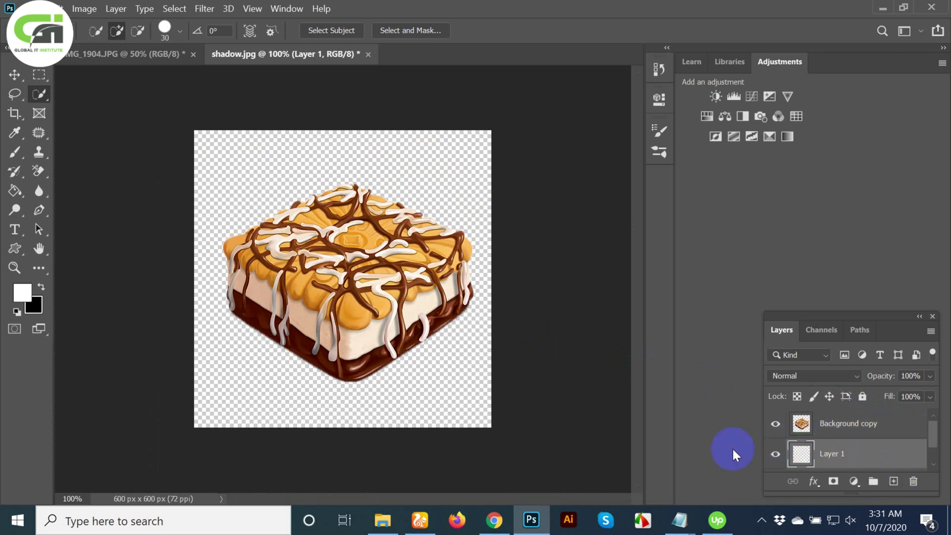
left_click(22, 293)
left_click(849, 106)
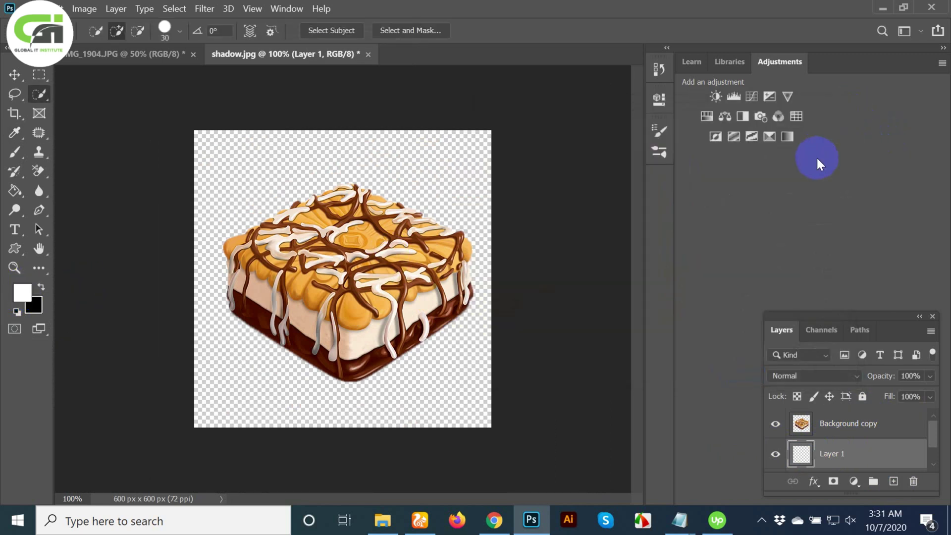
key("alt+BackSpace")
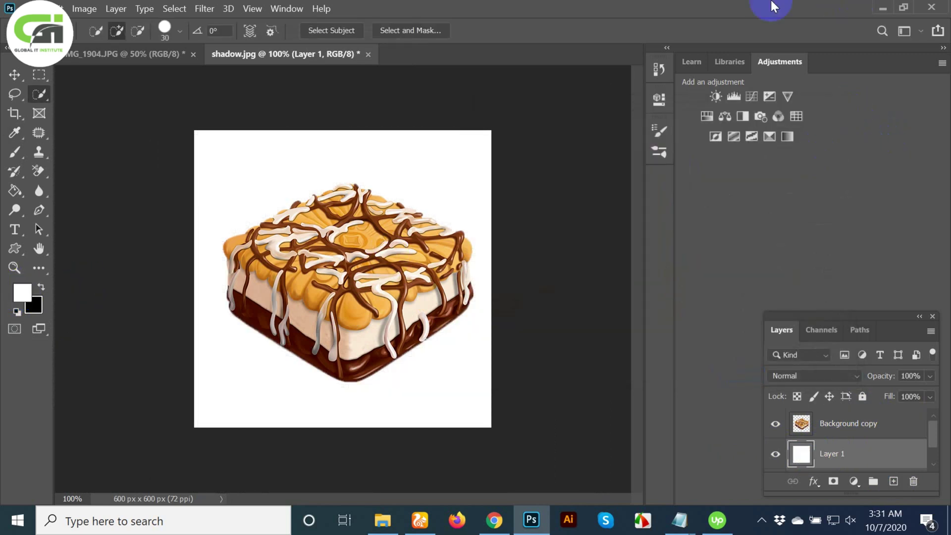
- Select the Background copy layer and toggle its visibility off and on to check the cut-out cake
left_click(870, 429)
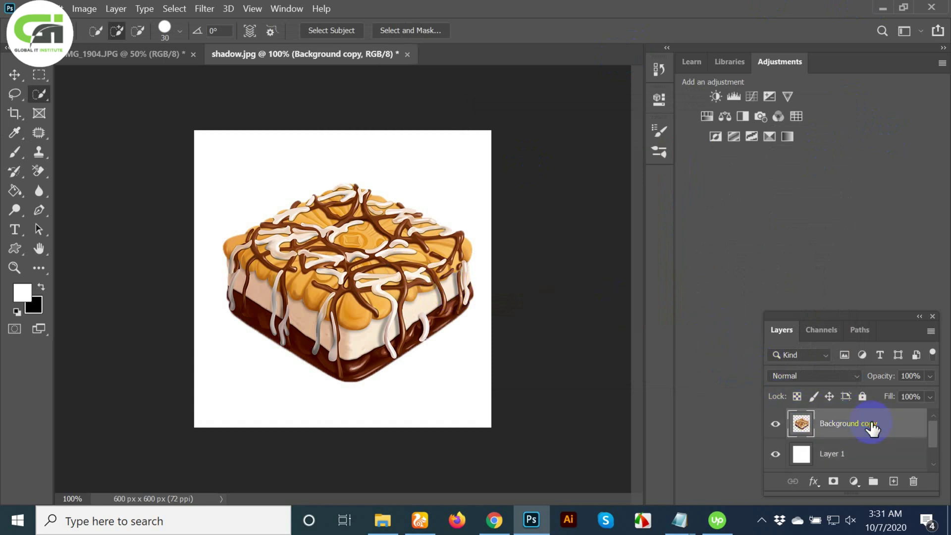
left_click(776, 424)
left_click(775, 424)
right_click(895, 426)
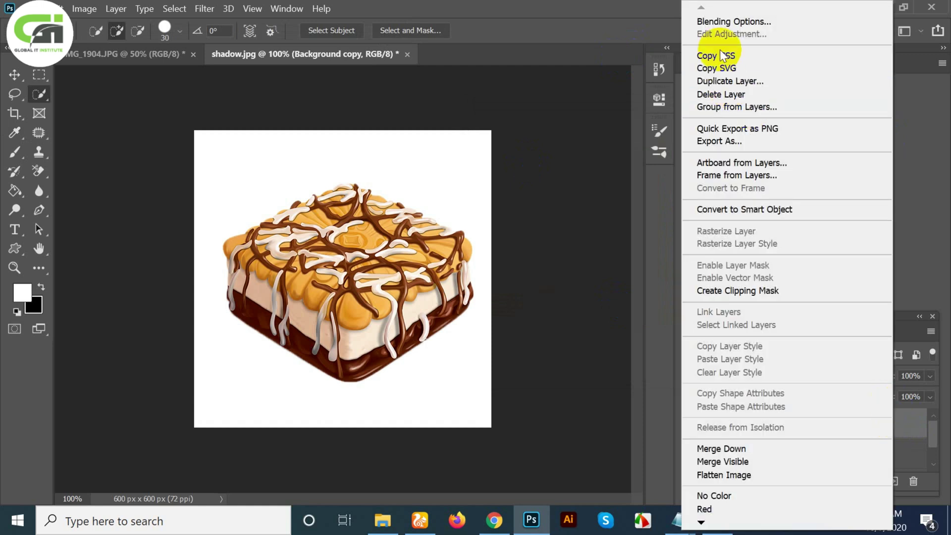
left_click(742, 21)
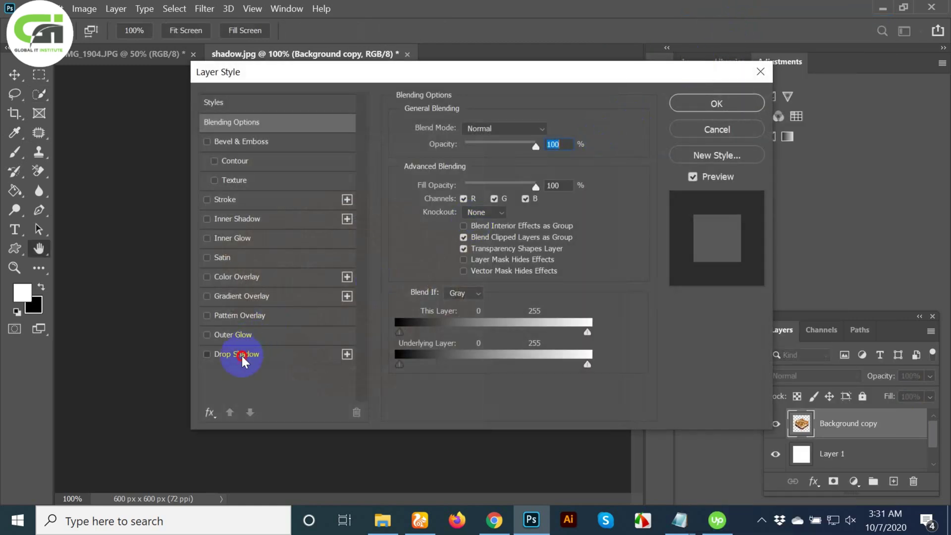
left_click(242, 356)
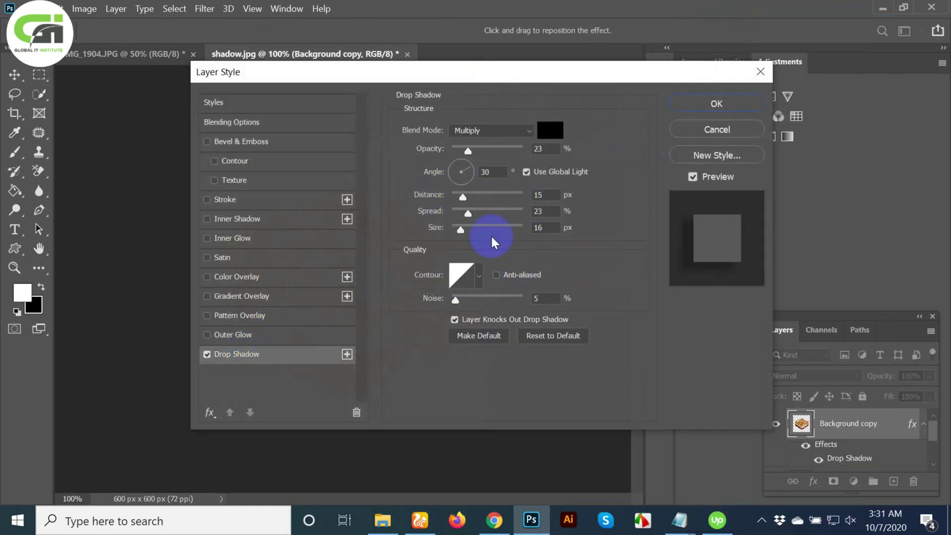
left_click_drag(474, 73, 569, 77)
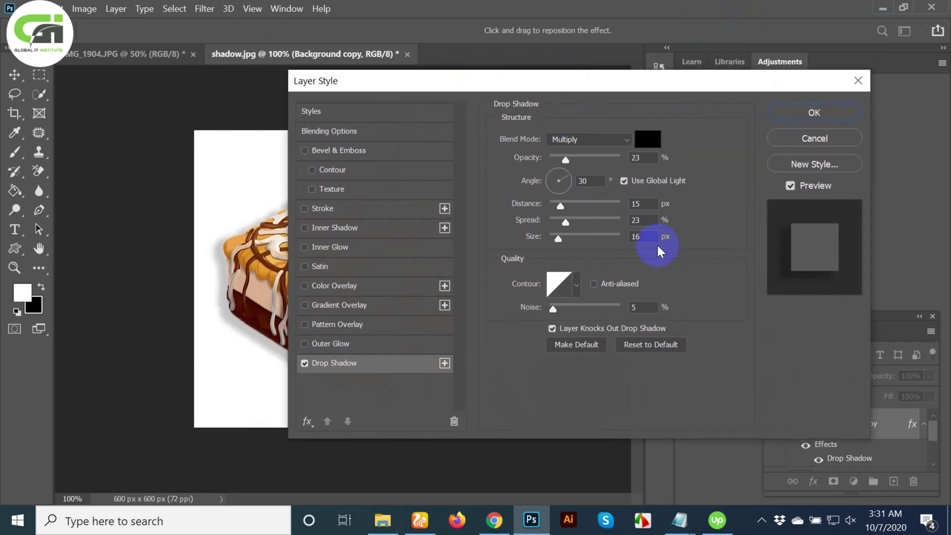
left_click(862, 82)
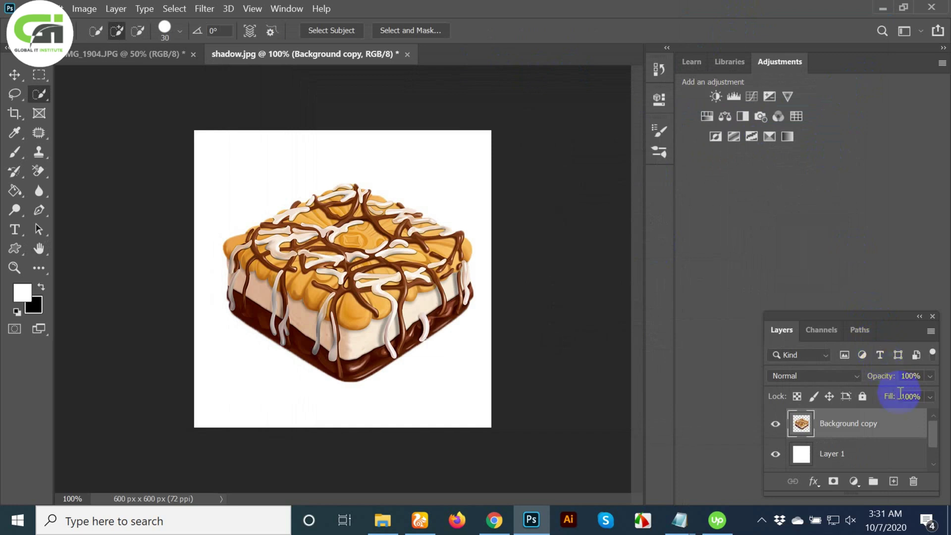
left_click(814, 482)
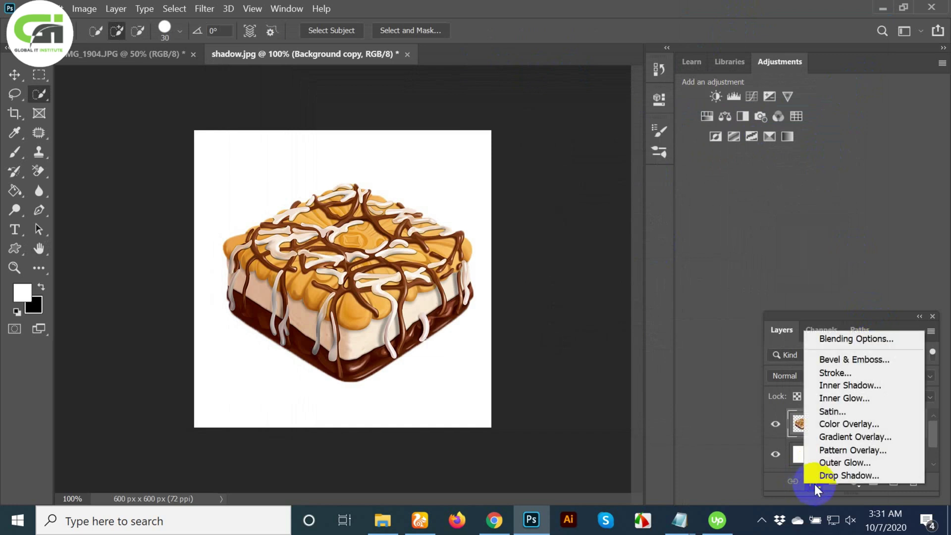
left_click(855, 474)
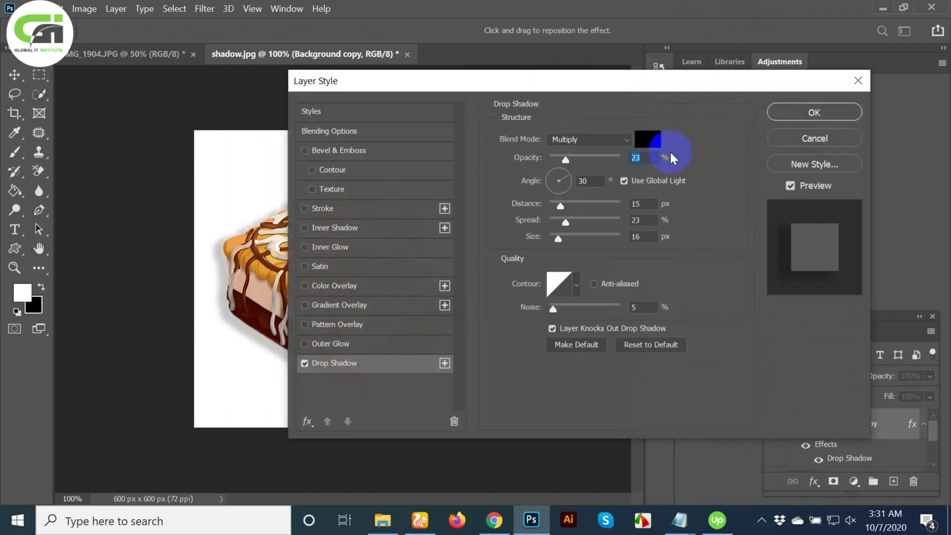
left_click(856, 80)
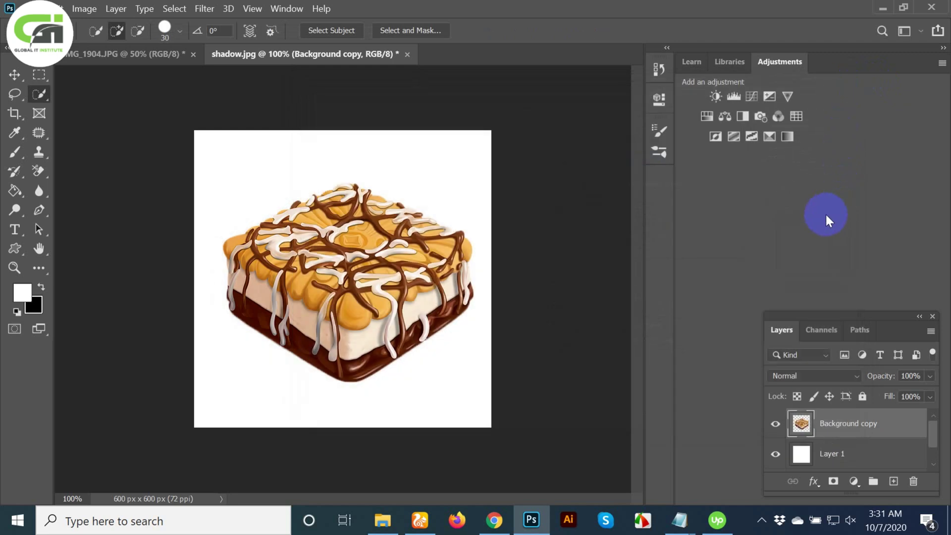
- Add a Drop Shadow effect to the Background copy layer and set its opacity to 30%
double_click(894, 427)
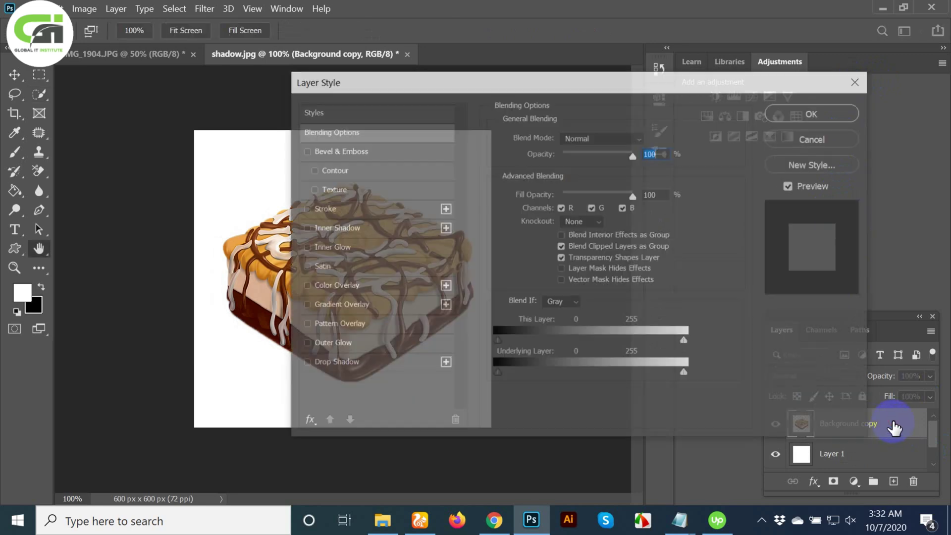
left_click_drag(598, 81, 615, 61)
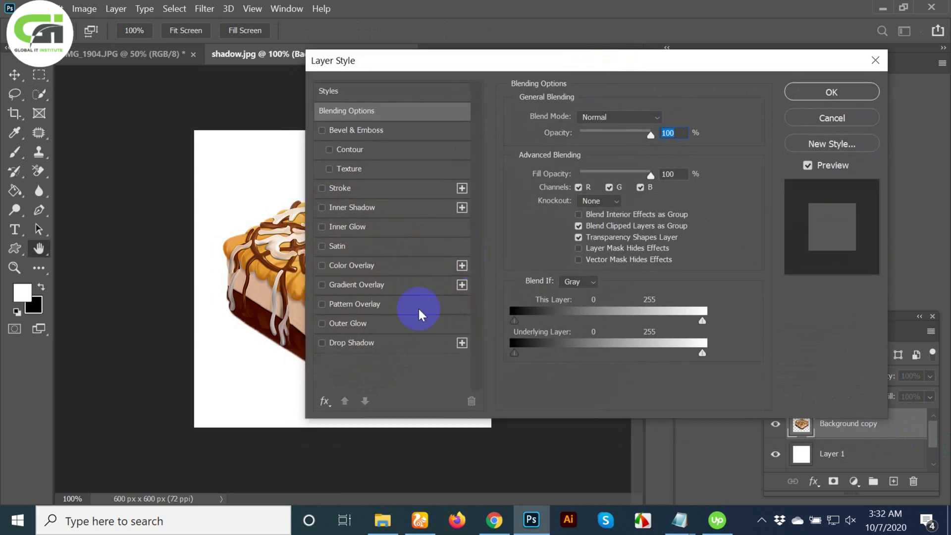
left_click(366, 342)
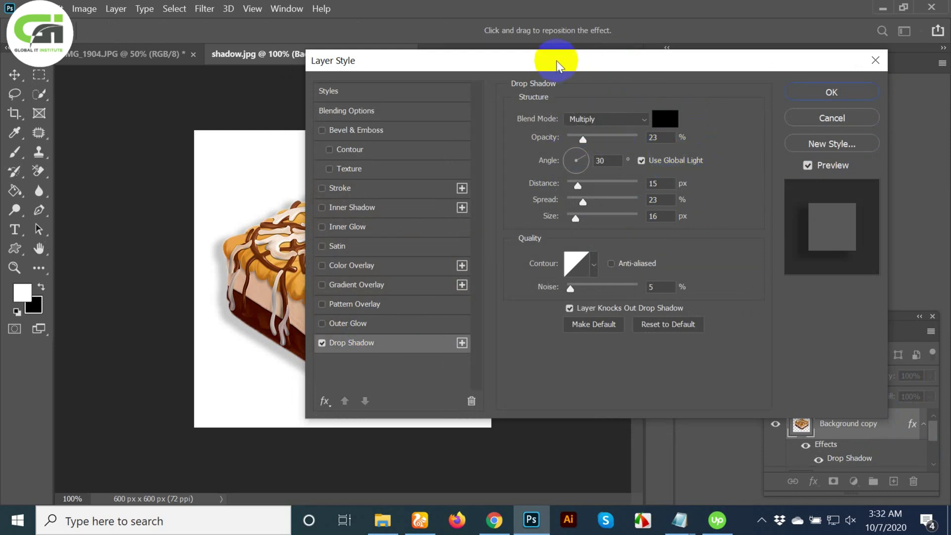
left_click_drag(556, 60, 650, 58)
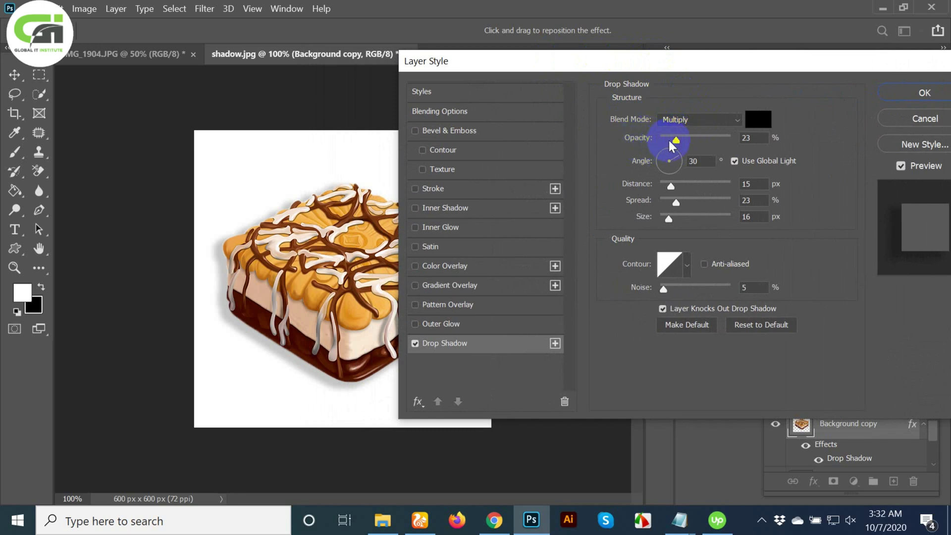
left_click_drag(679, 141, 706, 144)
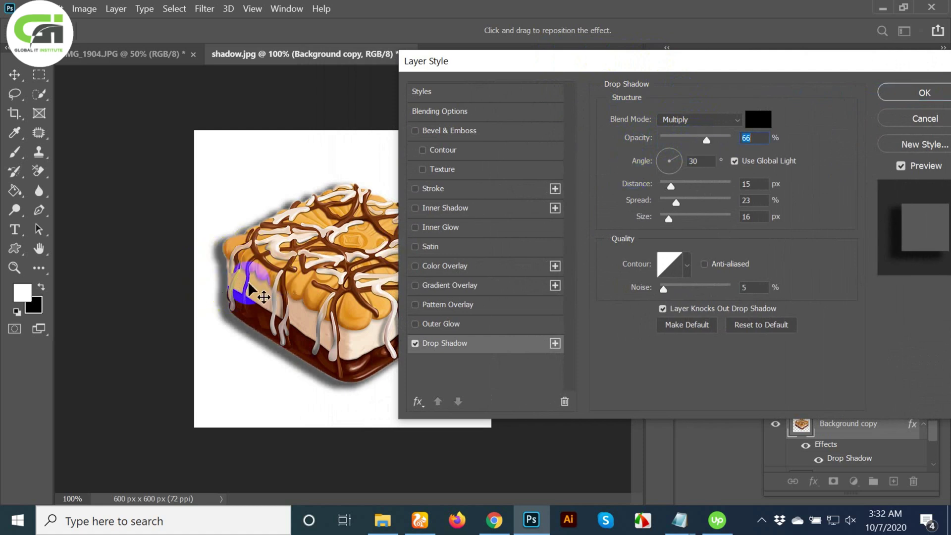
left_click_drag(712, 141, 681, 141)
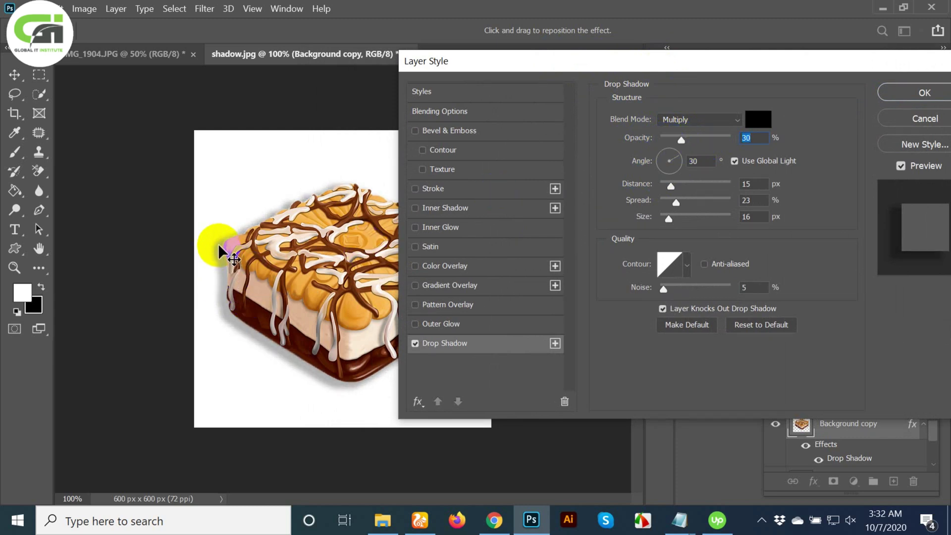
mouse_move(680, 138)
left_mouse_down()
mouse_move(691, 142)
mouse_move(665, 141)
mouse_move(700, 145)
mouse_move(681, 141)
left_mouse_up()
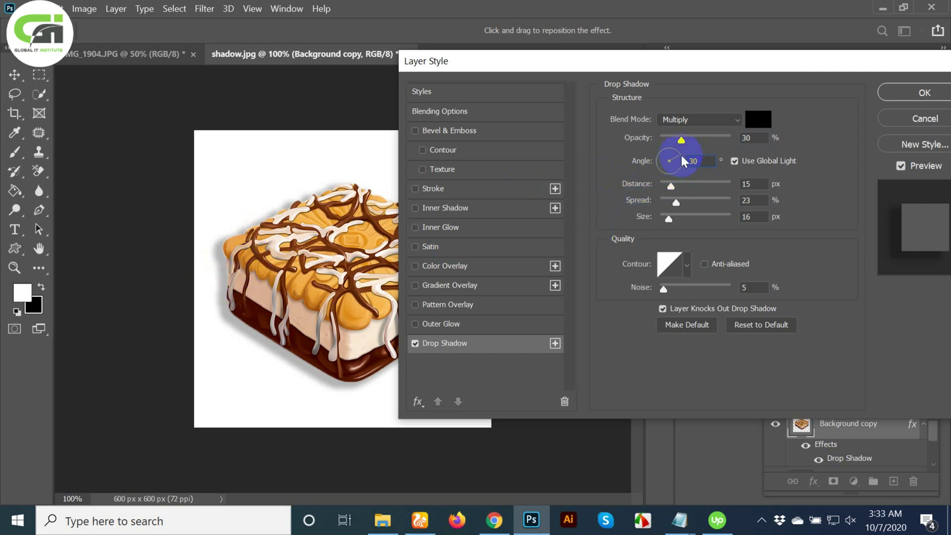
- Try drop shadow angles of -113° and 73°, and set the angle back to 30°
left_click_drag(679, 159, 665, 170)
left_click_drag(618, 66, 731, 61)
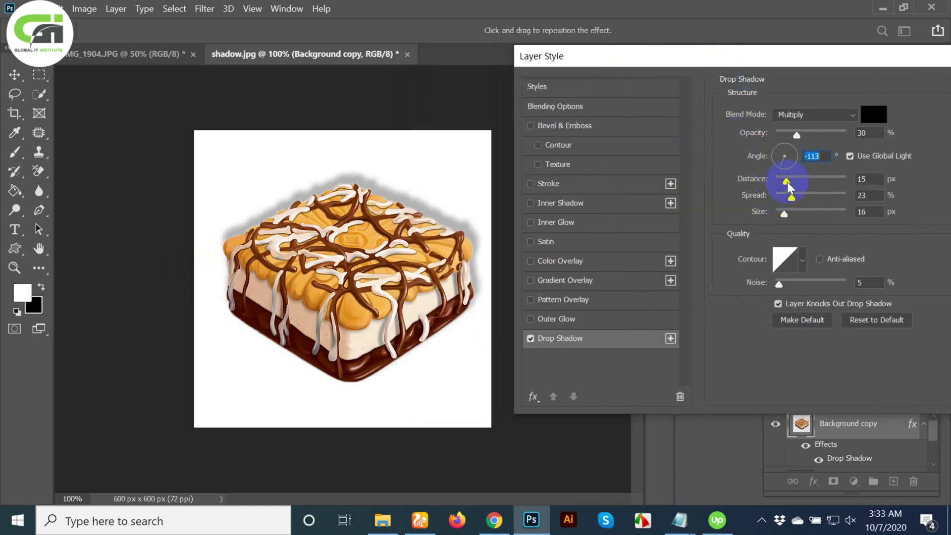
left_click_drag(782, 164, 801, 157)
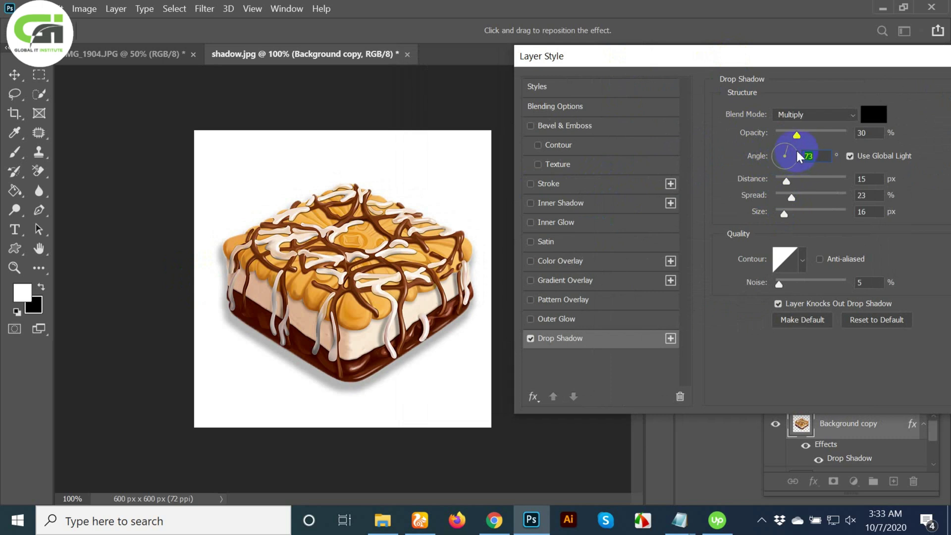
type("3")
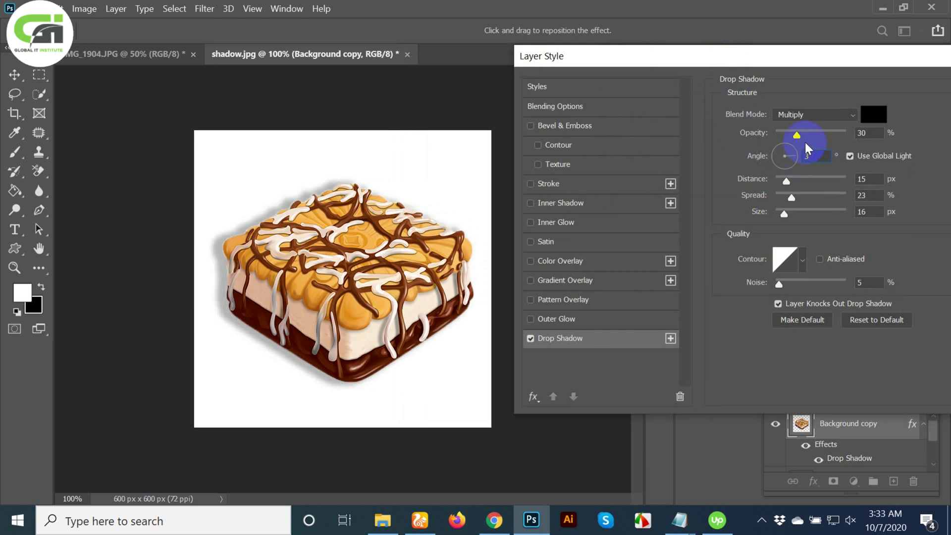
type("0")
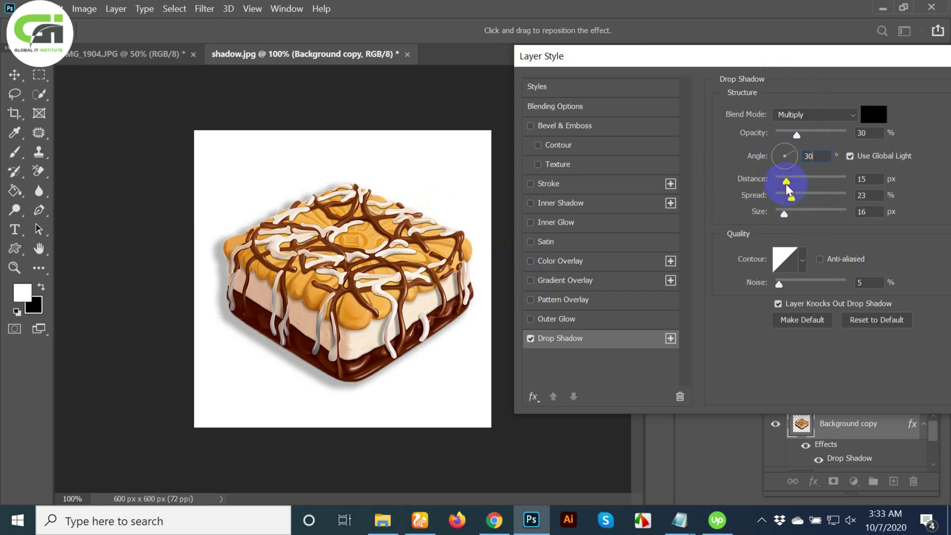
- Set the drop shadow's distance to 16 px, spread to 27% and size to 29 px, with the Linear contour
mouse_move(789, 186)
left_mouse_down()
mouse_move(819, 180)
mouse_move(787, 185)
mouse_move(834, 195)
mouse_move(798, 197)
mouse_move(837, 194)
mouse_move(781, 202)
mouse_move(819, 198)
mouse_move(795, 203)
left_mouse_up()
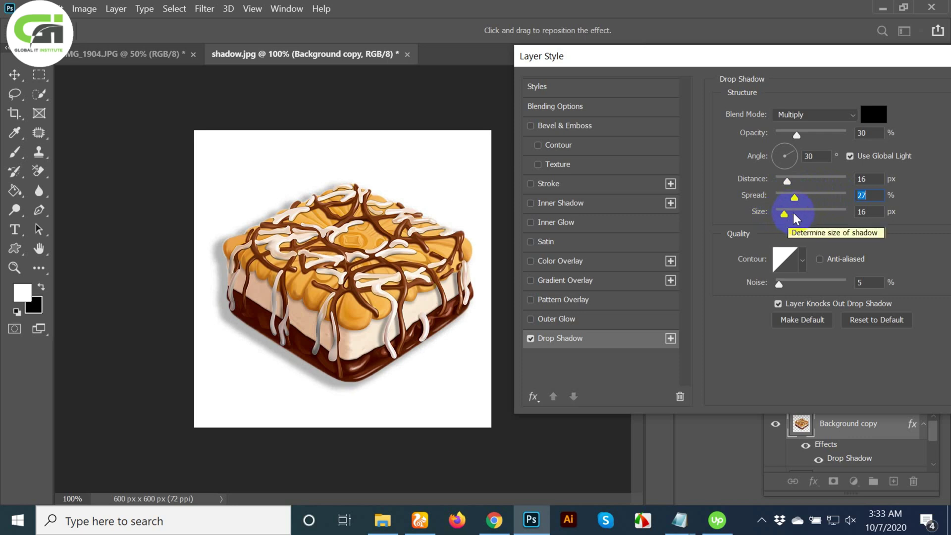
mouse_move(787, 214)
left_mouse_down()
mouse_move(825, 216)
mouse_move(789, 213)
left_mouse_up()
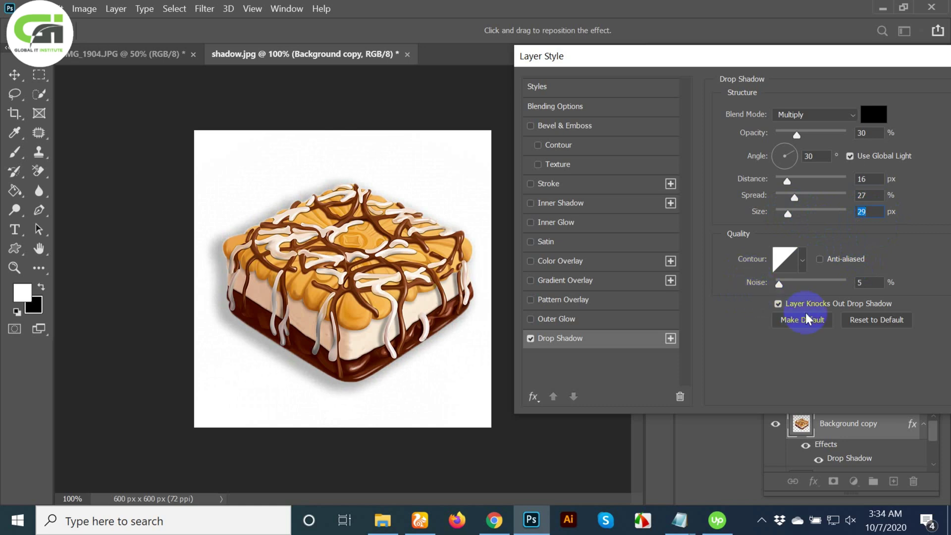
left_click(802, 263)
left_click(711, 296)
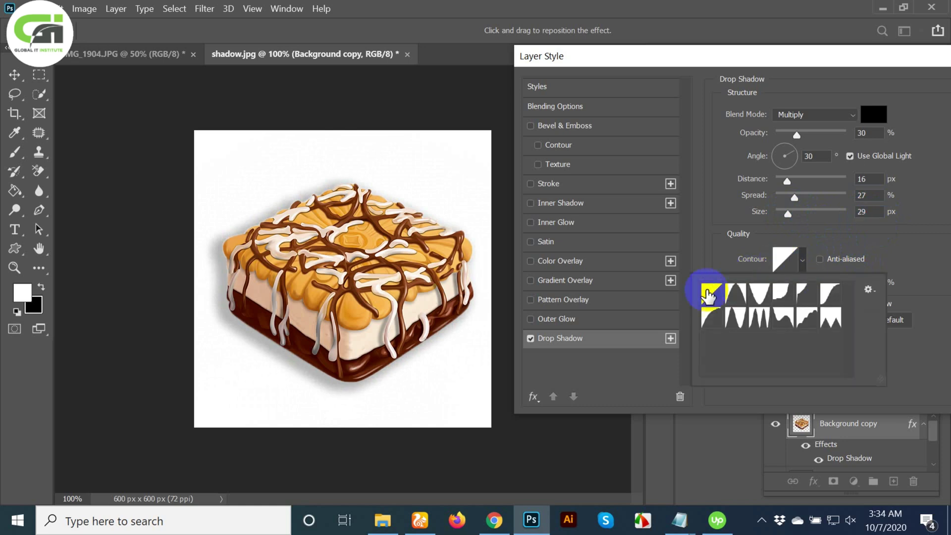
left_click(909, 258)
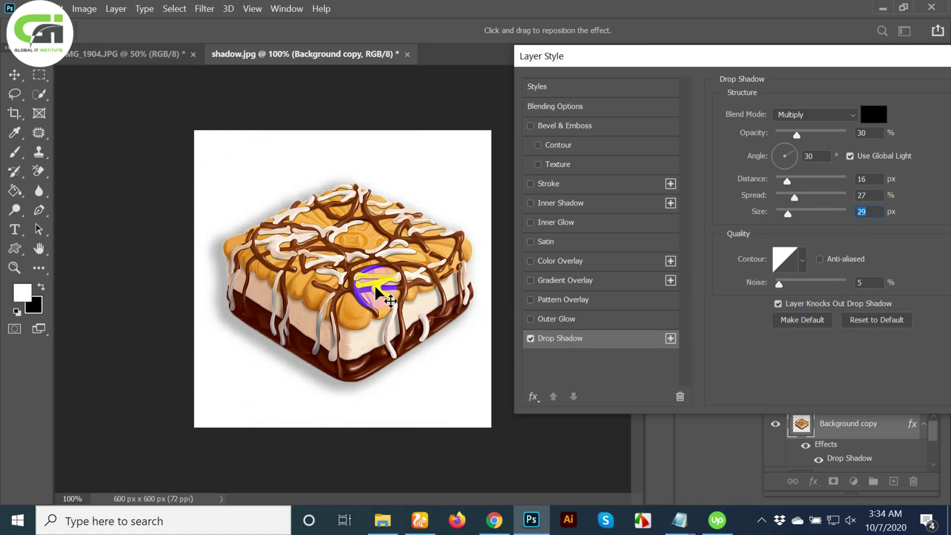
- Try the drop shadow's noise at 0% and 29% on the cake's edge, and set it back to 5%
left_click(268, 284, "ctrl")
left_click(265, 286, "ctrl")
left_click_drag(248, 292, 321, 280)
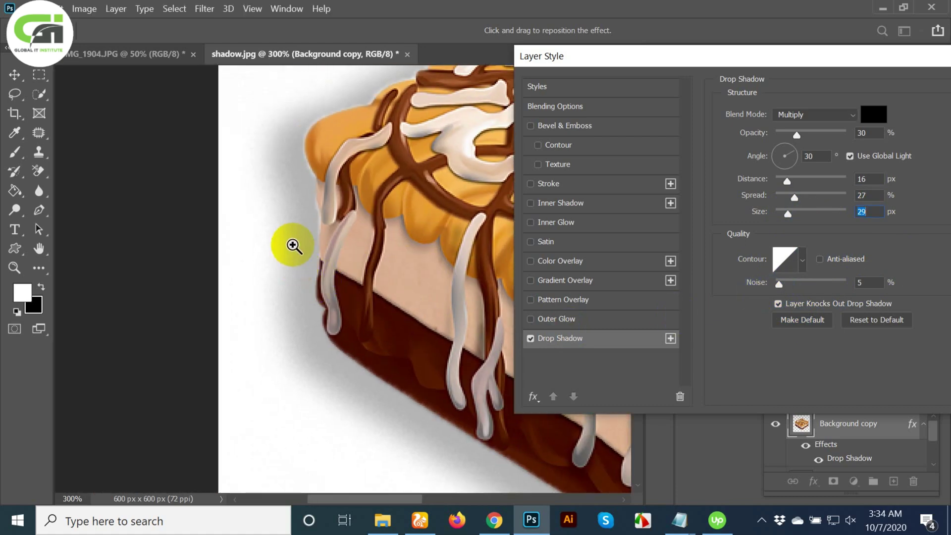
left_click(293, 244, "ctrl")
left_click(293, 244, "ctrl")
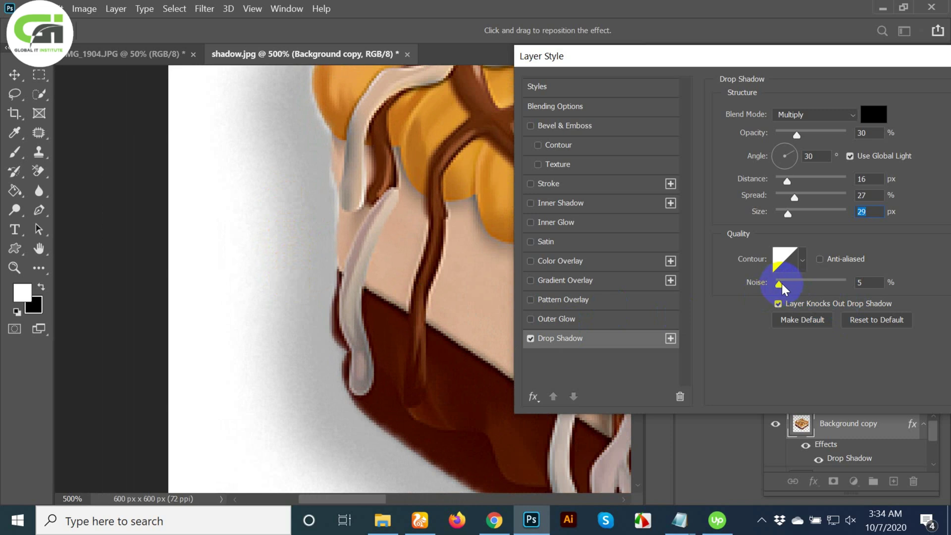
left_click_drag(782, 285, 767, 284)
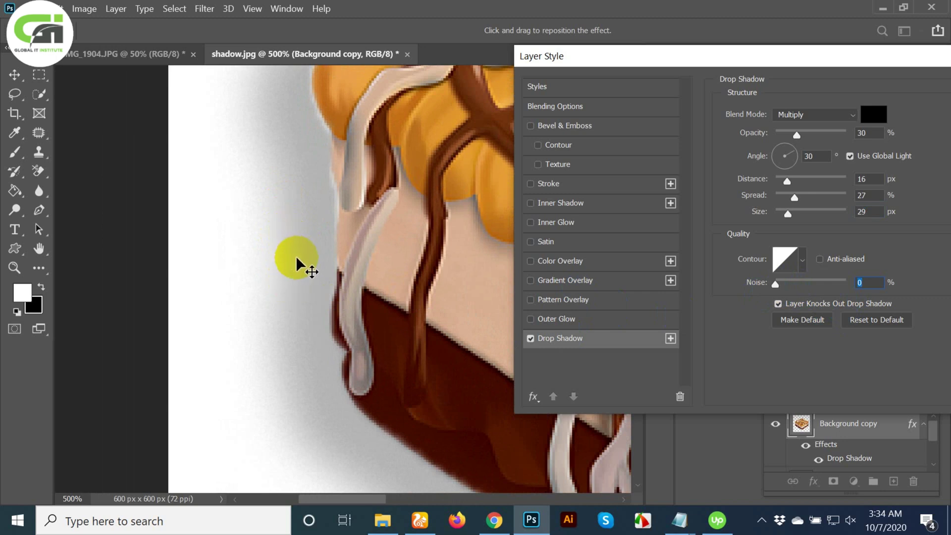
left_click_drag(780, 289, 795, 285)
left_click(280, 220, "alt")
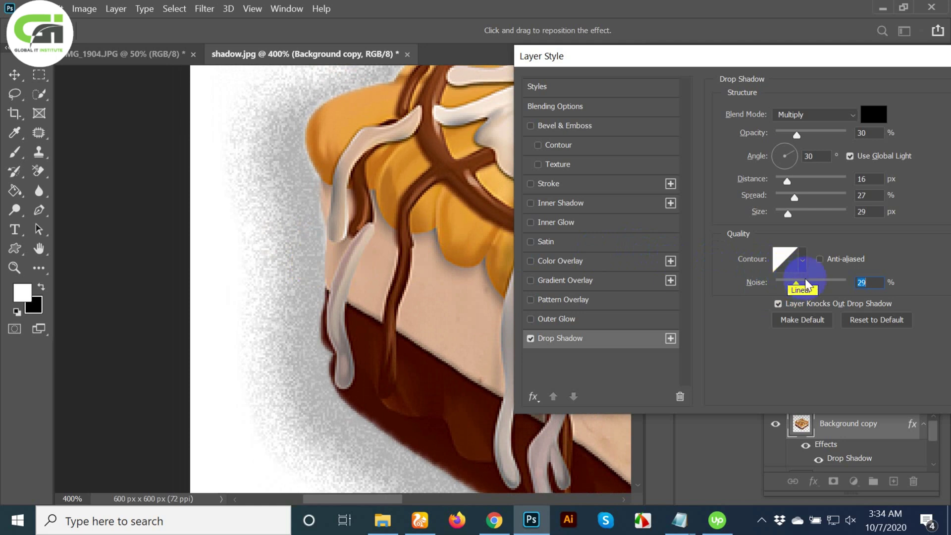
left_click_drag(796, 284, 779, 289)
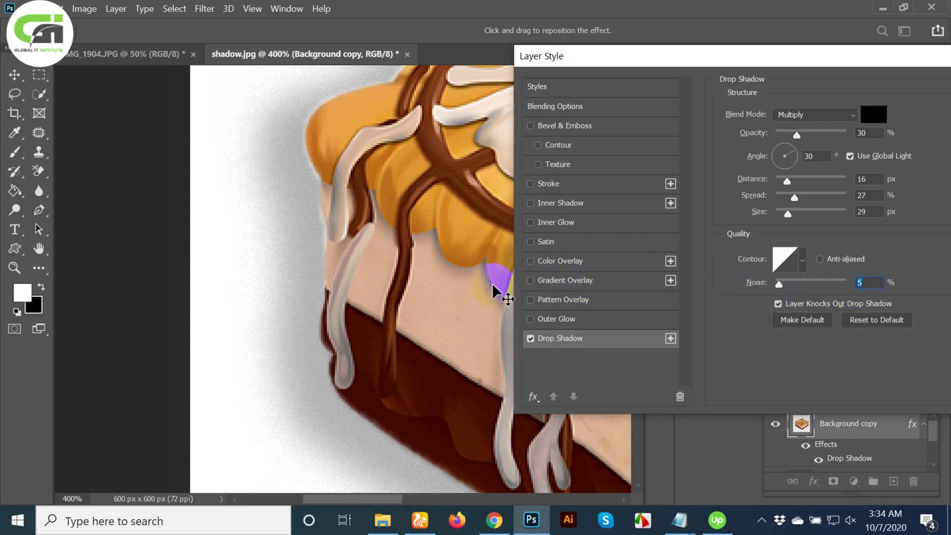
- Check the shadow along the cake's front edges and apply the drop shadow settings to the Background copy layer
left_click(339, 229, "alt")
left_click(339, 229, "alt")
left_click_drag(447, 275, 262, 251)
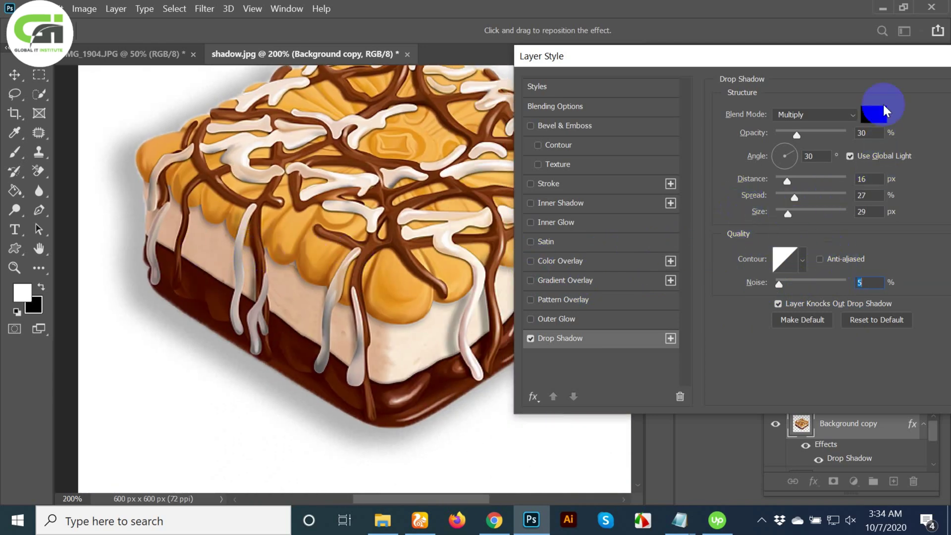
left_click_drag(876, 55, 667, 61)
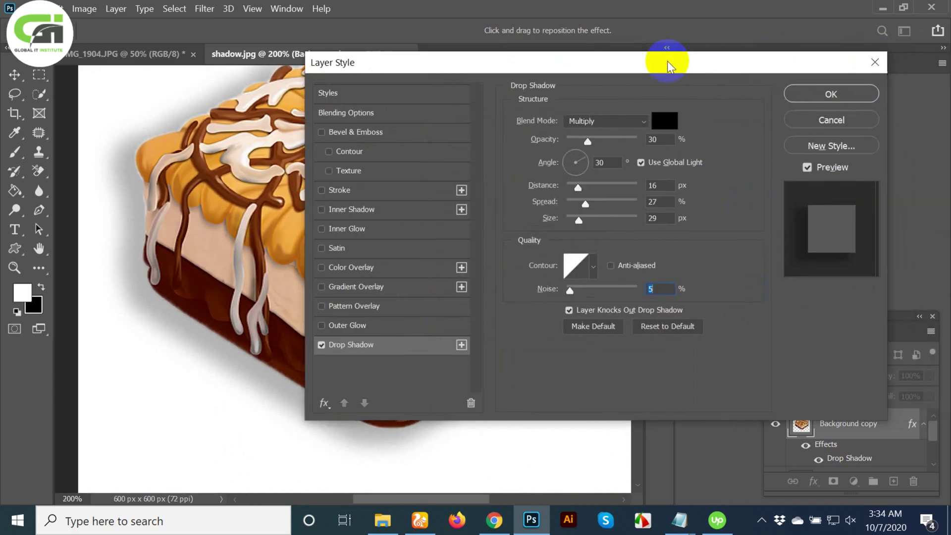
left_click(832, 94)
- Examine the shadow around the cake up close and in full, and briefly reopen the Background copy layer's style settings
left_click(373, 190, "alt")
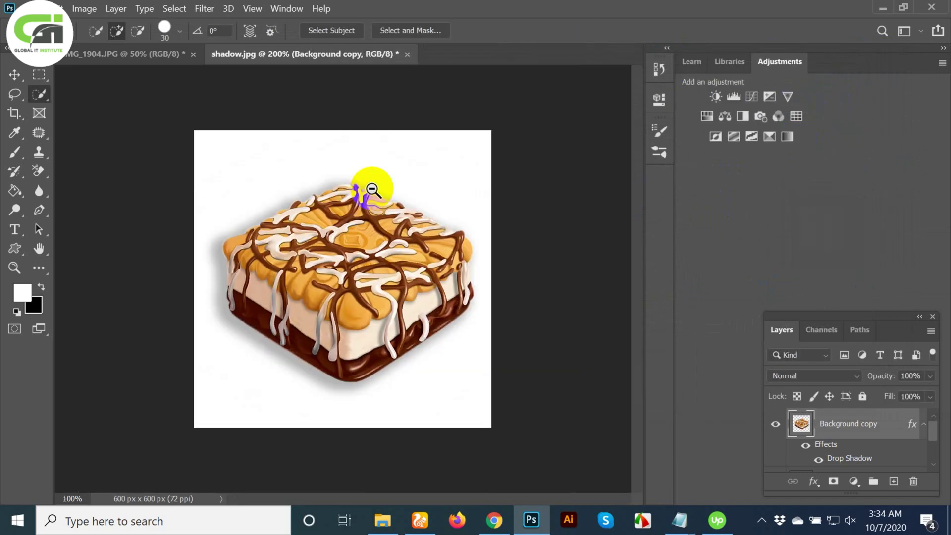
left_click(372, 190, "alt")
left_click(348, 342, "ctrl")
left_click(348, 342, "ctrl")
left_click_drag(359, 355, 445, 280)
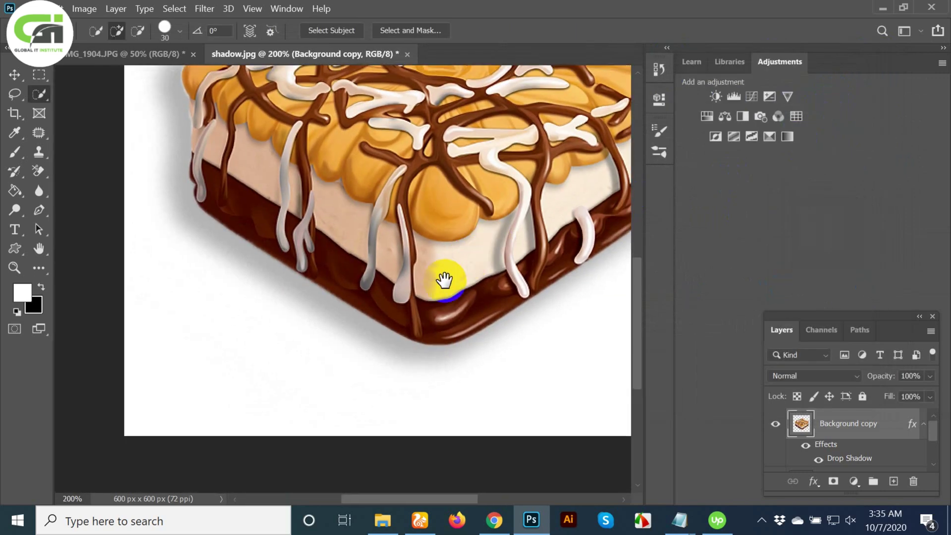
left_click_drag(378, 229, 379, 332)
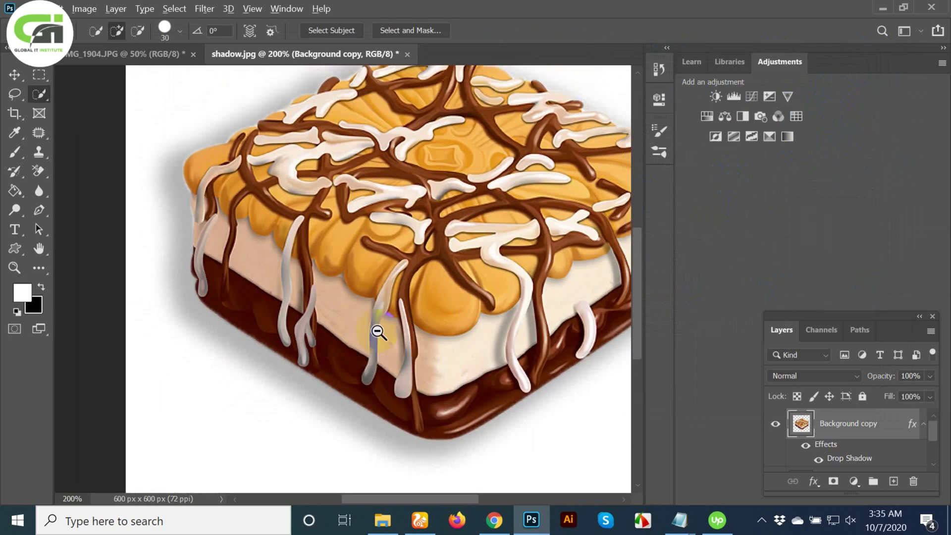
left_click(379, 332, "alt")
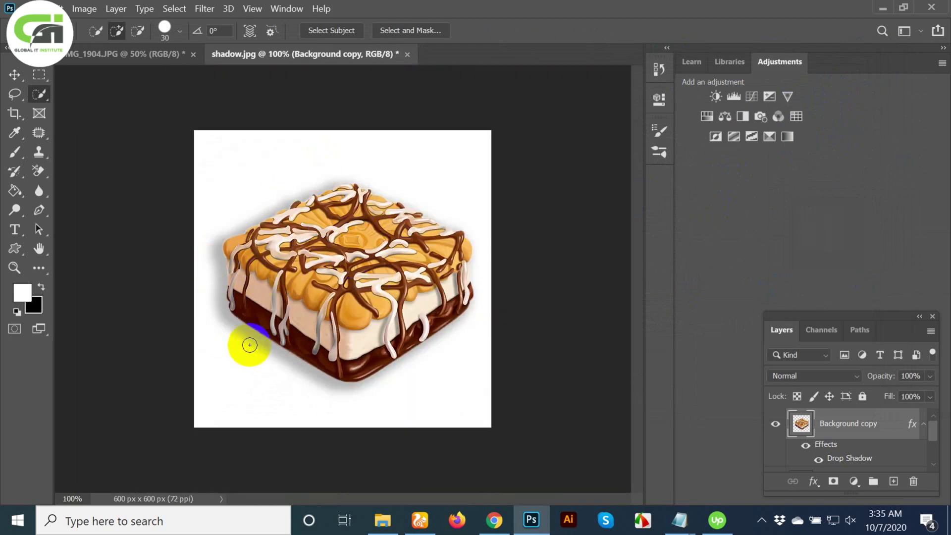
double_click(884, 423)
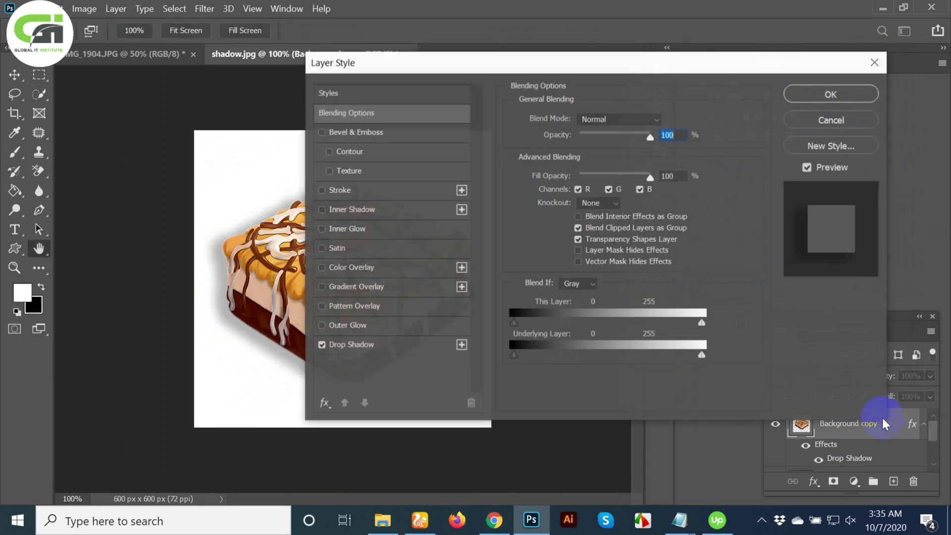
left_click(874, 68)
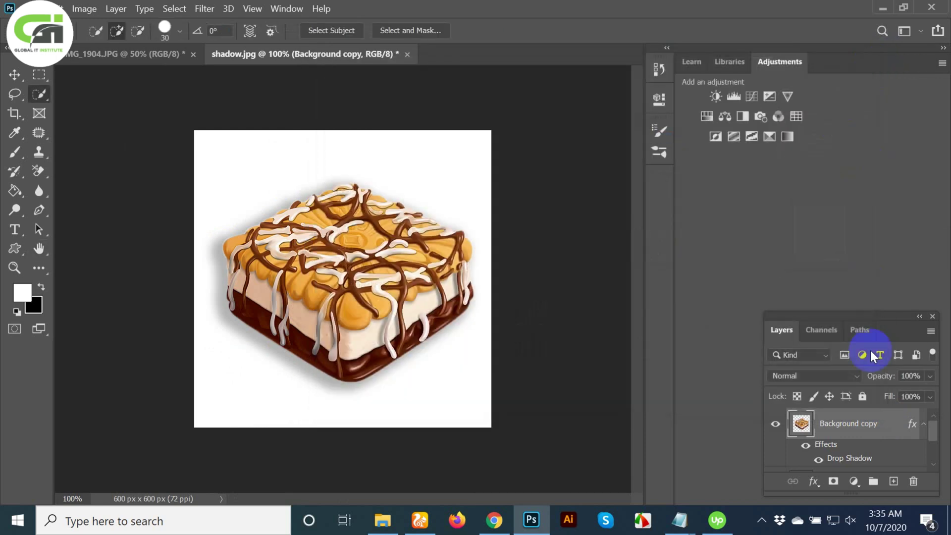
- Convert the Drop Shadow effect into its own layer and toggle that layer's visibility to check the separated shadow
double_click(861, 460)
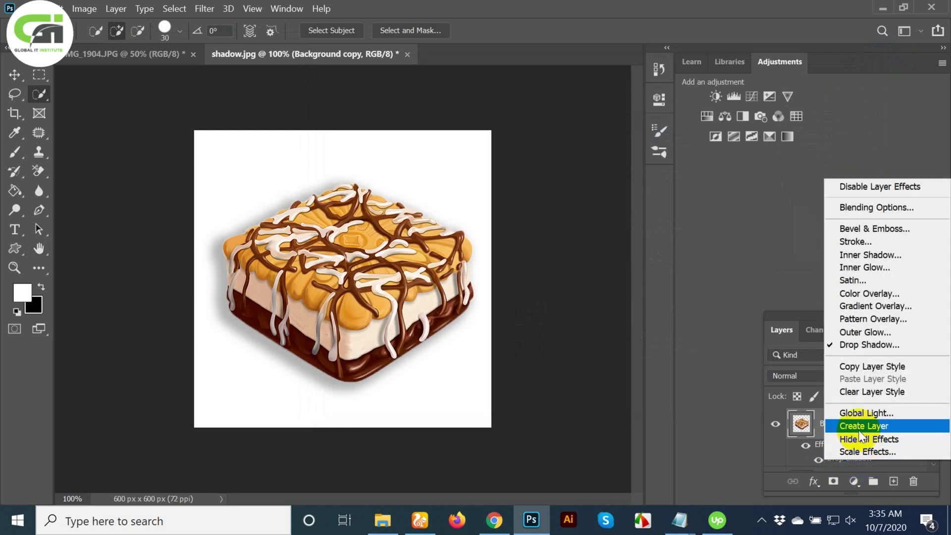
left_click(858, 427)
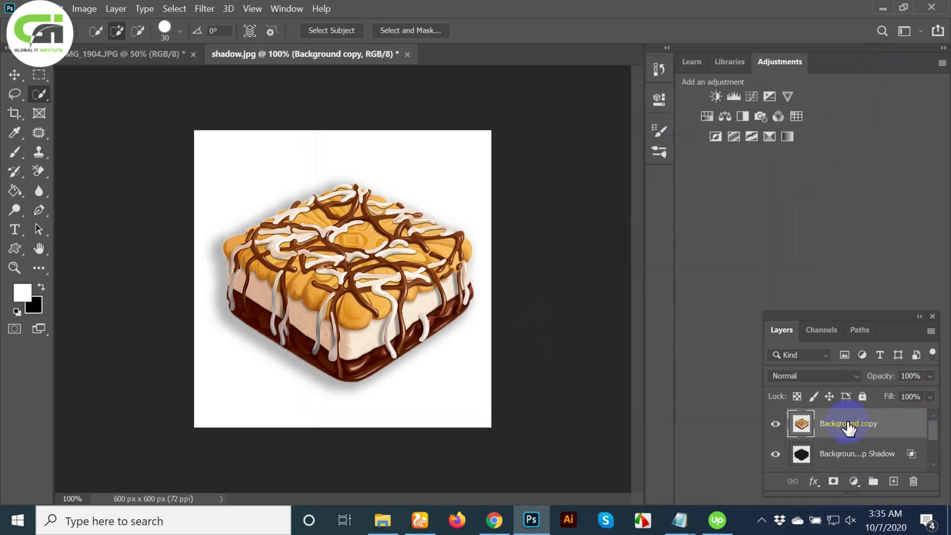
left_click(846, 458)
left_click(777, 456)
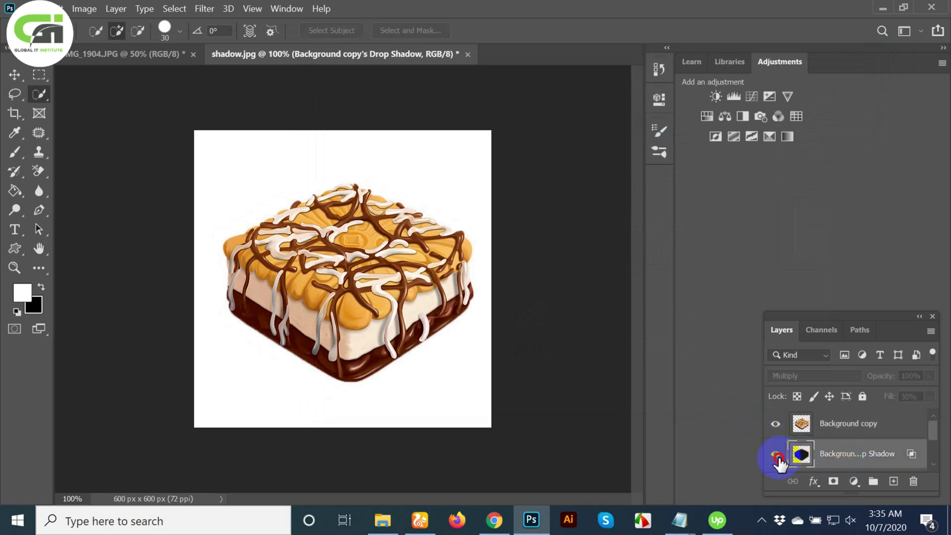
left_click(776, 455)
left_click(776, 456)
left_click(776, 456)
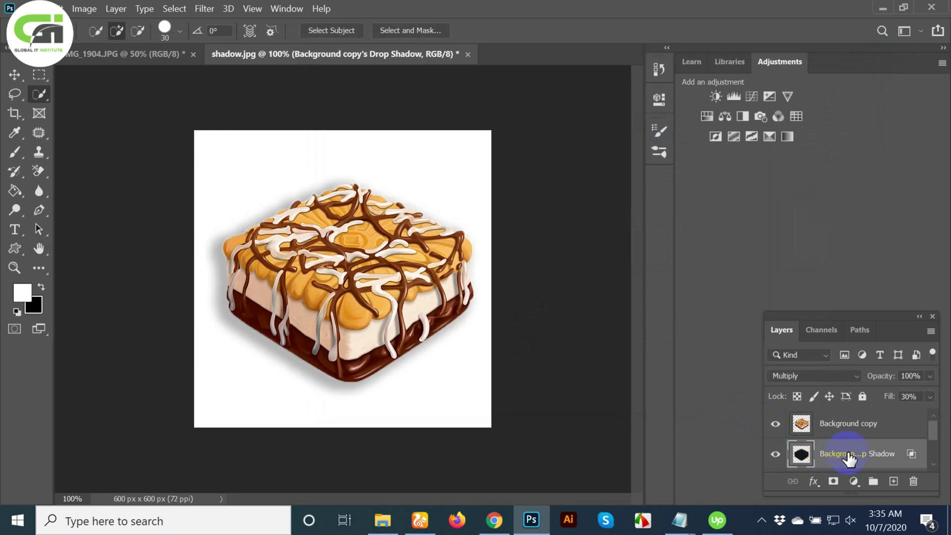
- Rename the separated shadow layer as dropshadow
double_click(858, 454)
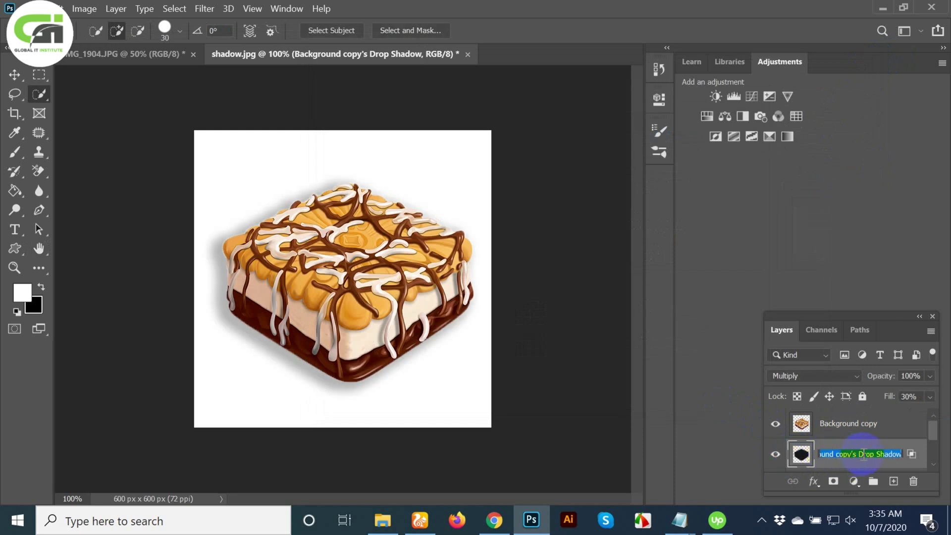
type("dropshado")
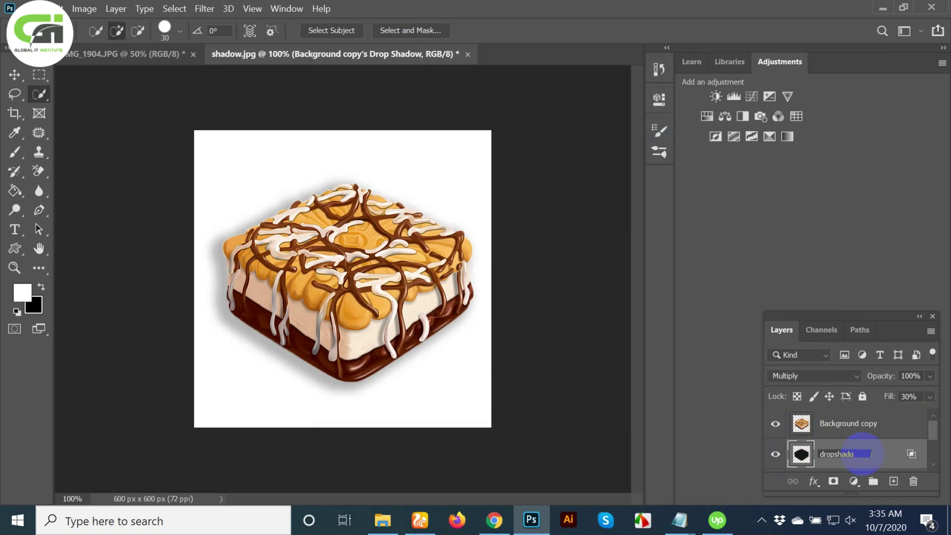
type("w")
key("Return")
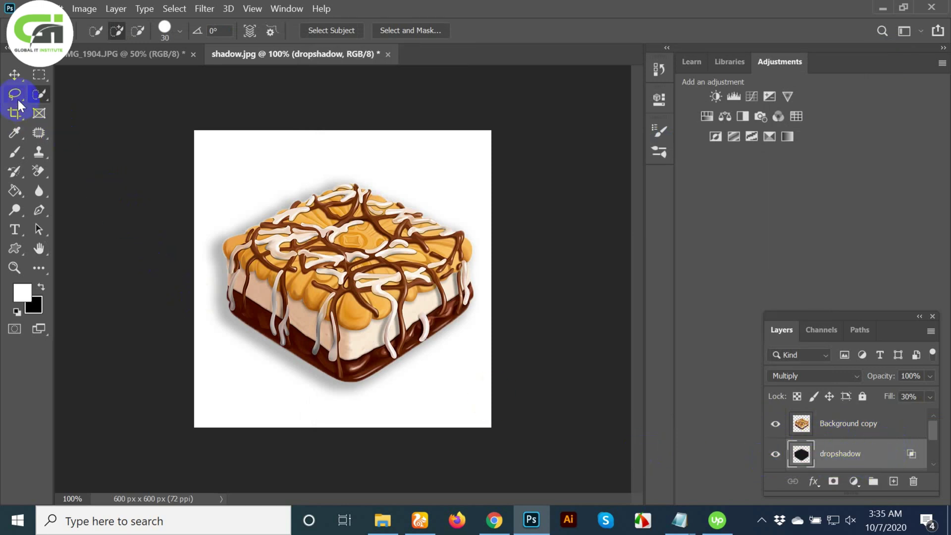
- Lower the dropshadow layer's opacity to 66%
left_click(14, 74)
left_click_drag(248, 360, 378, 421)
left_click(278, 333, "ctrl")
left_click(278, 334, "ctrl")
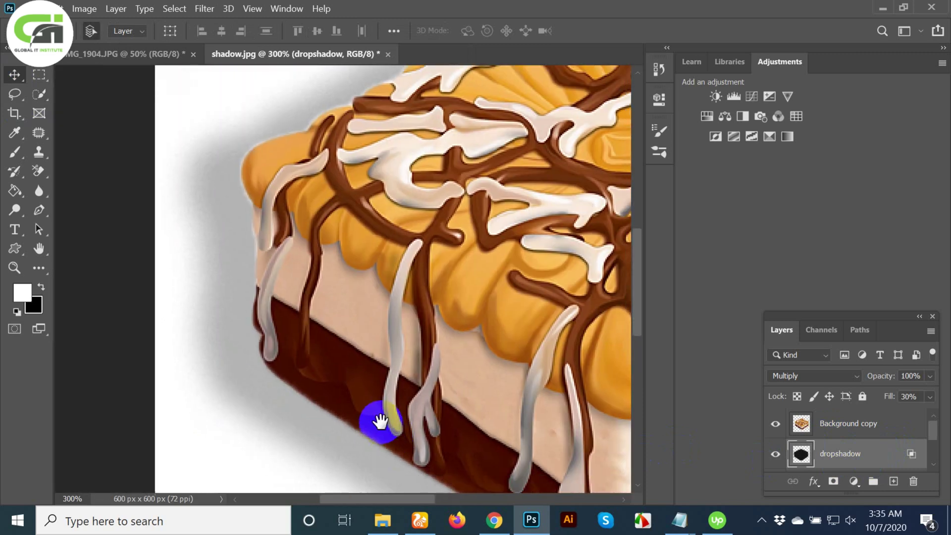
left_click(372, 367, "alt")
left_click(313, 383, "ctrl")
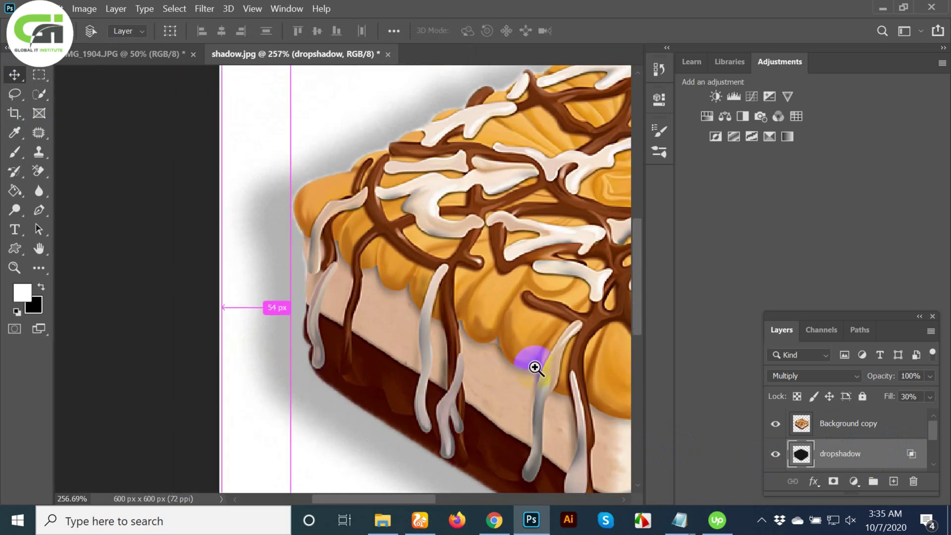
left_click(931, 377)
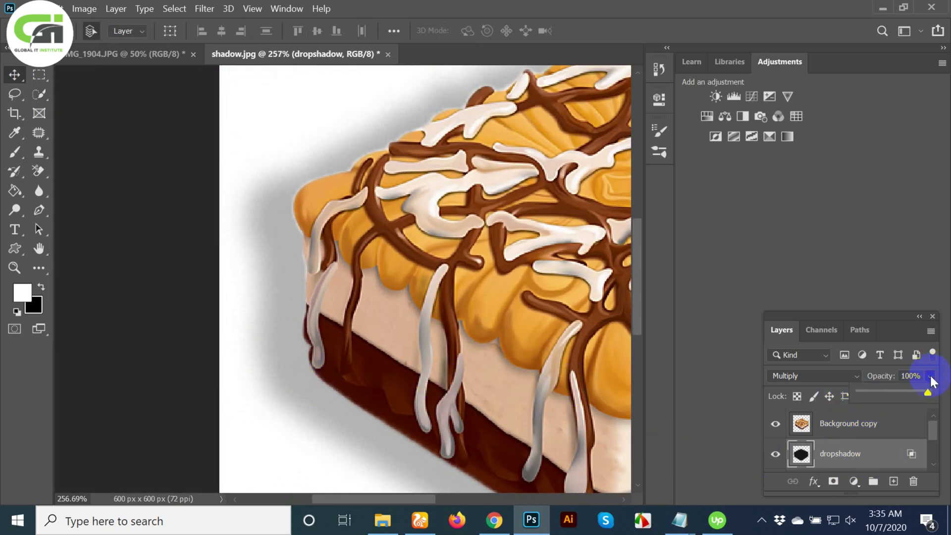
left_click_drag(907, 393, 900, 393)
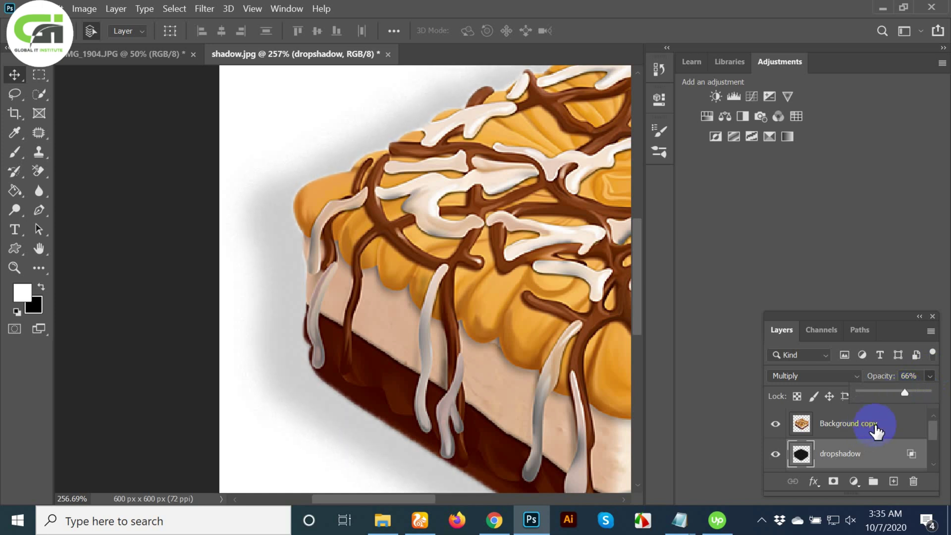
left_click(822, 458)
- Raise the dropshadow layer's opacity to 83%
left_click(451, 299, "alt")
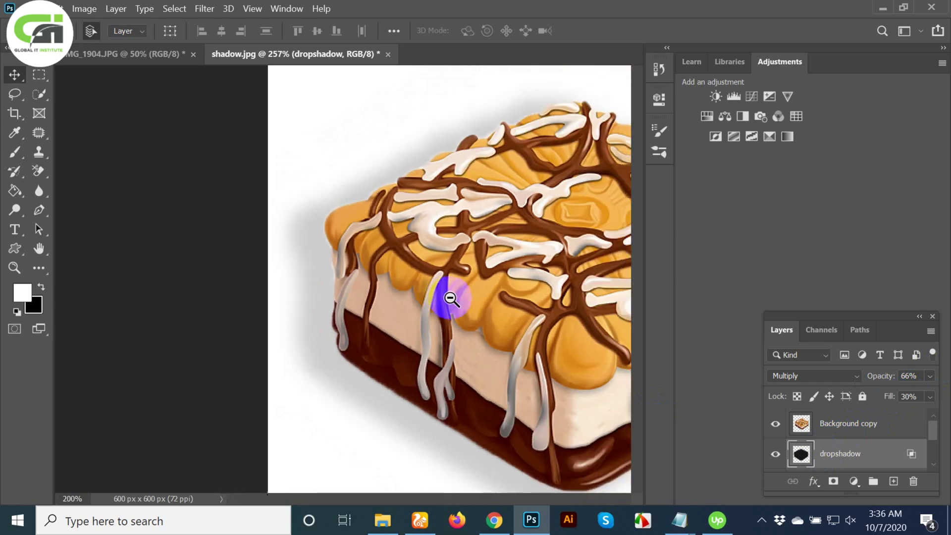
left_click(450, 298, "alt")
left_click(274, 377, "ctrl")
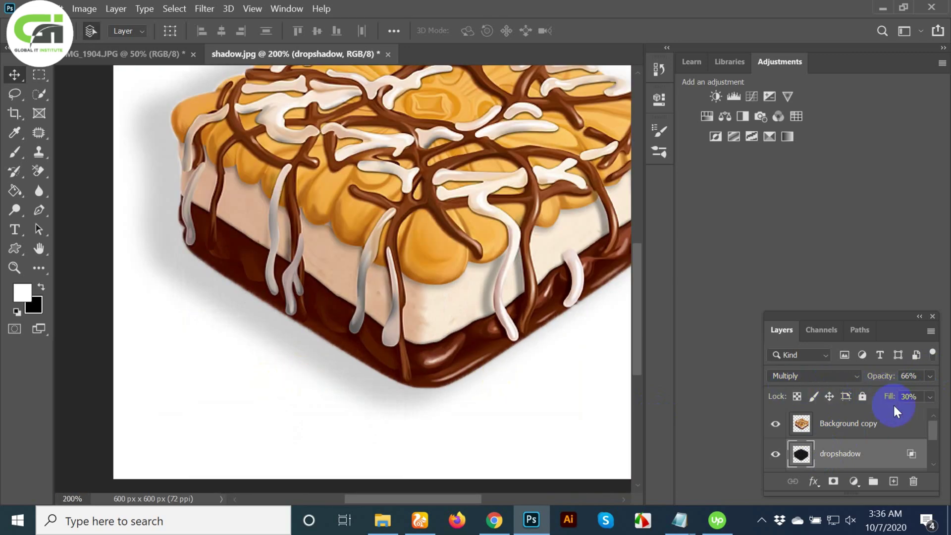
left_click(929, 376)
left_click_drag(908, 394, 917, 391)
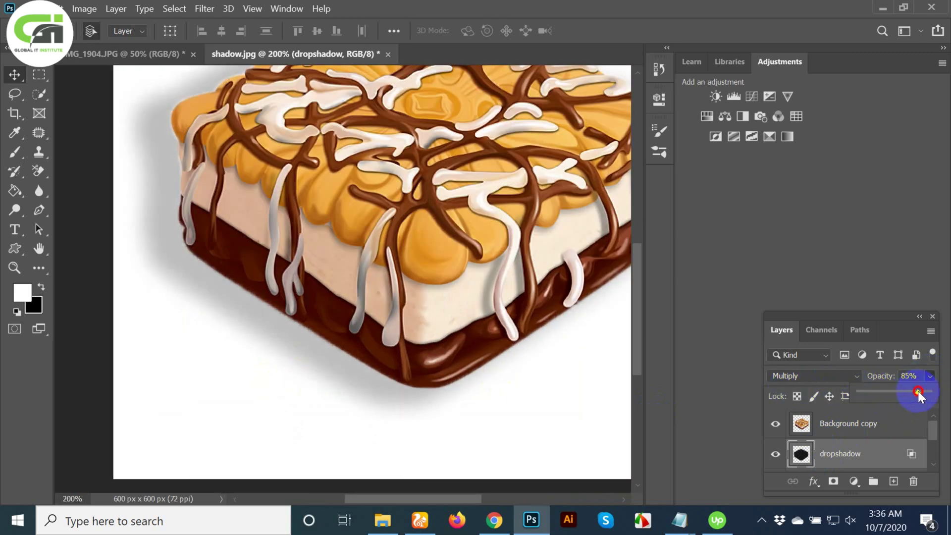
left_click(432, 277, "alt")
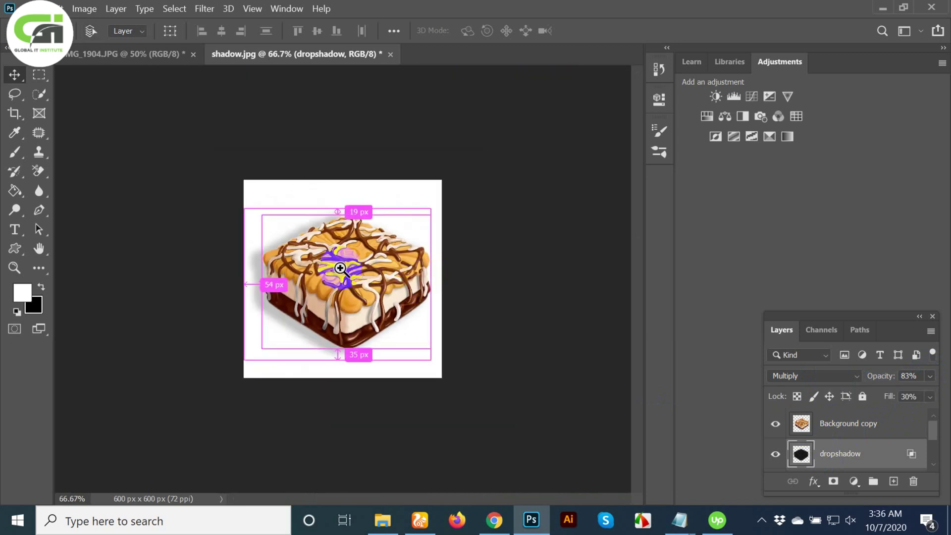
- Start a Gaussian Blur on the dropshadow layer and preview a radius of 13.9 pixels along the cake's lower edge
left_click(322, 260, "ctrl")
left_click(198, 233)
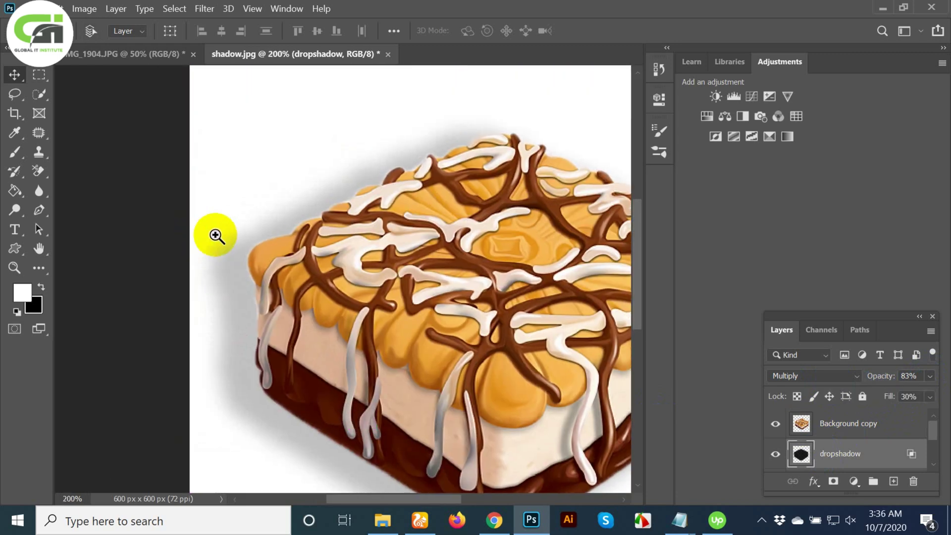
left_click(216, 234)
left_click_drag(378, 340, 400, 247)
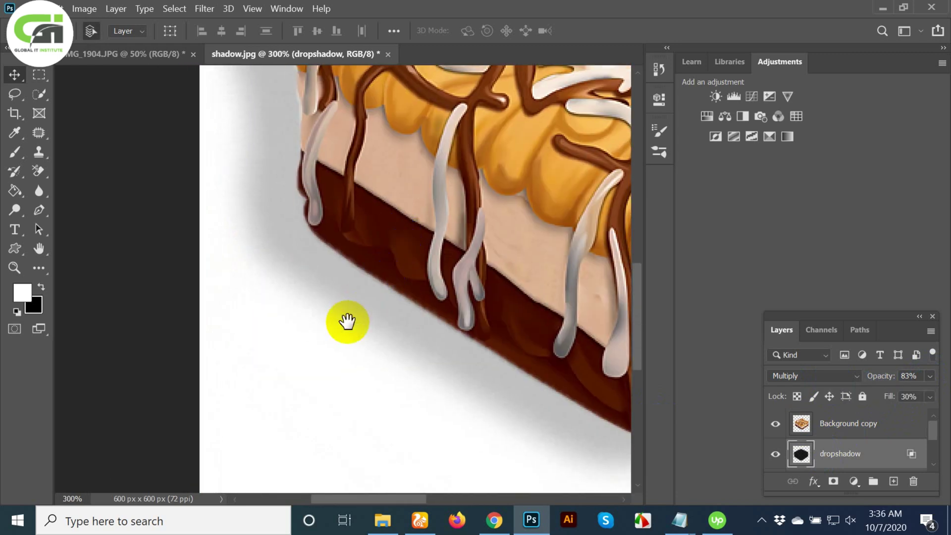
left_click_drag(394, 347, 325, 284)
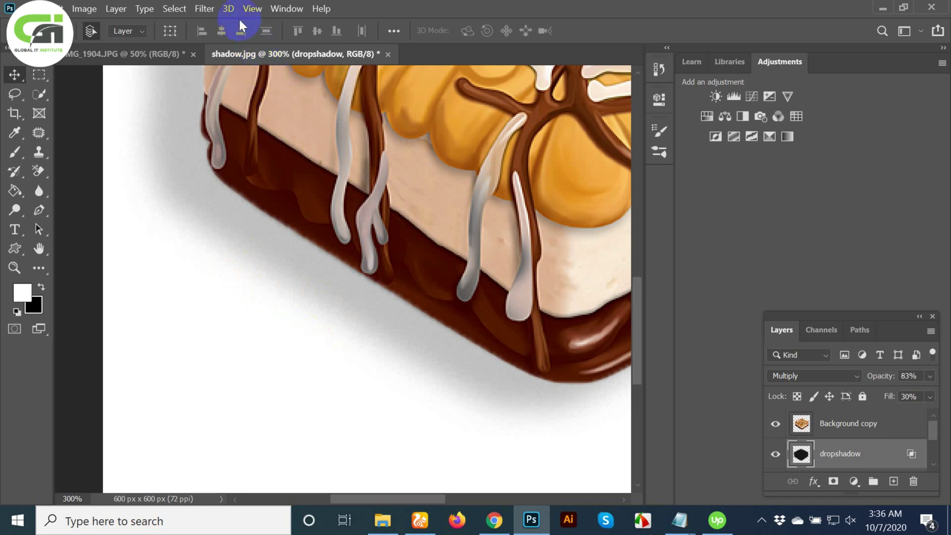
left_click(204, 8)
mouse_move(236, 164)
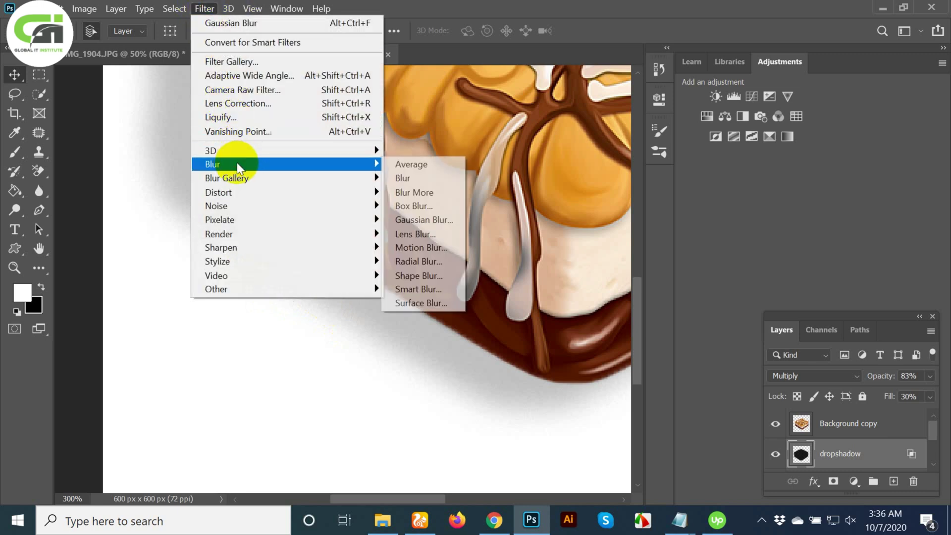
left_click(441, 223)
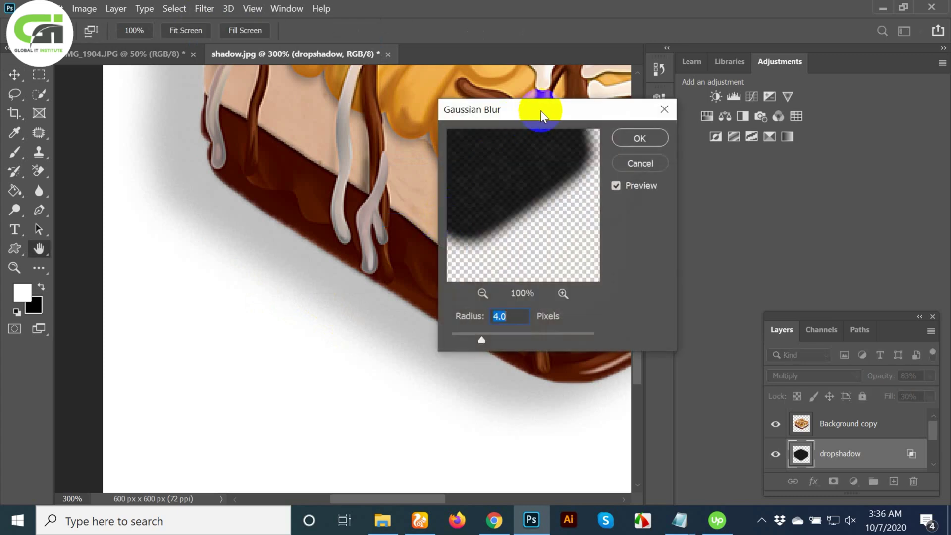
left_click_drag(540, 111, 586, 70)
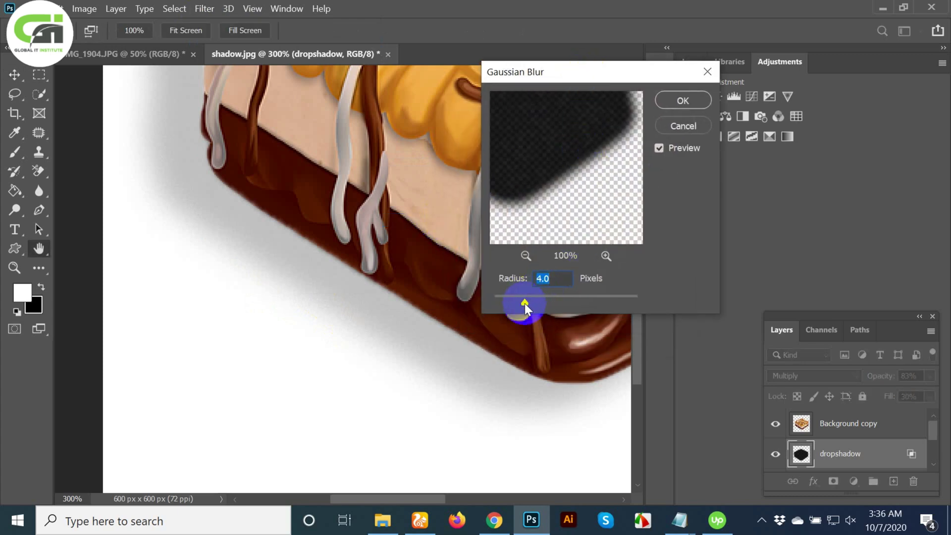
left_click(265, 230, "alt")
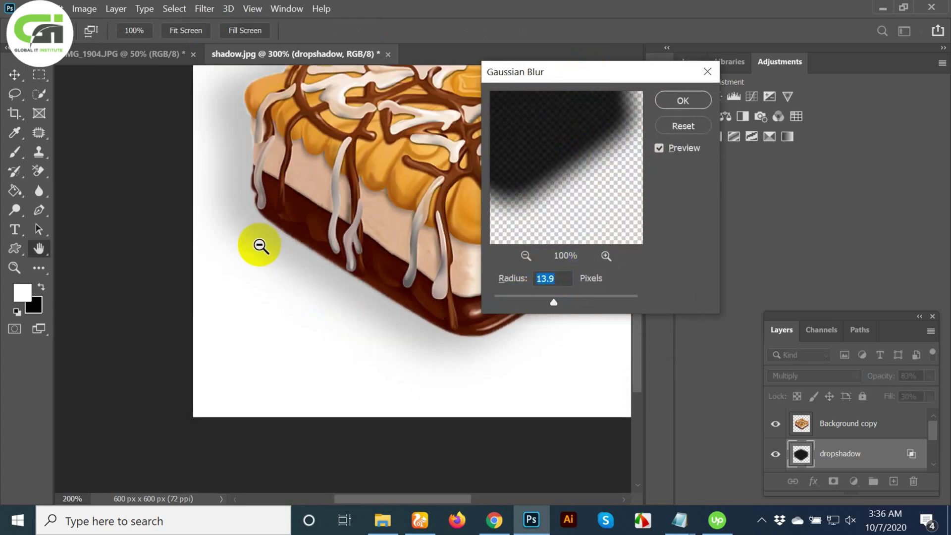
left_click(259, 248, "alt")
- Try a weaker Gaussian Blur radius of 8.8 pixels and compare the shadow edge with and without the preview
left_click(266, 359, "ctrl")
left_click(276, 350, "ctrl")
left_click(281, 322, "ctrl")
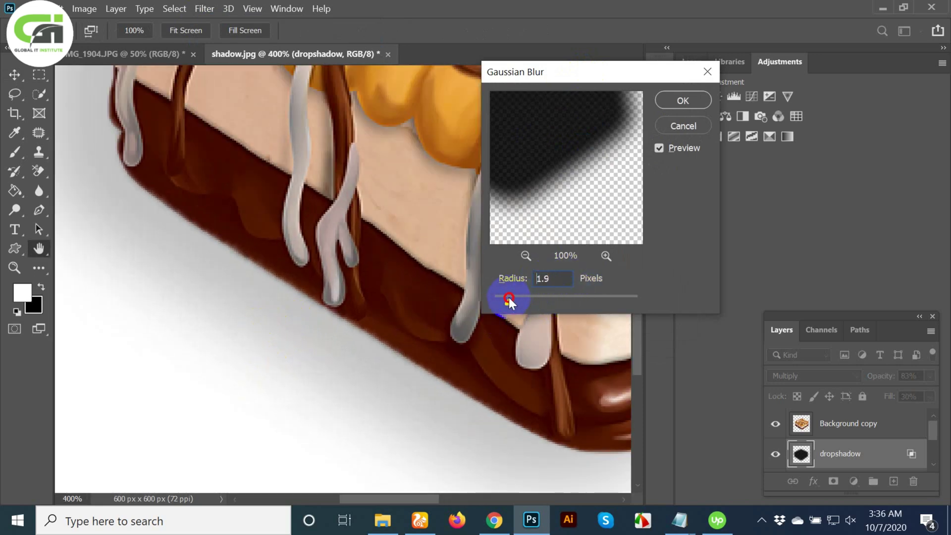
left_click_drag(510, 297, 496, 297)
left_click_drag(486, 297, 544, 301)
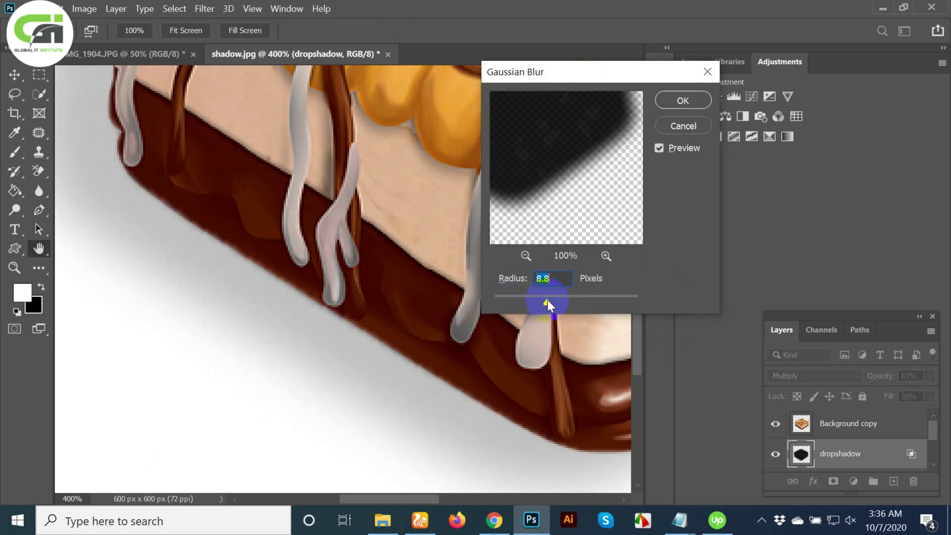
left_click(659, 148)
left_click(312, 187, "alt")
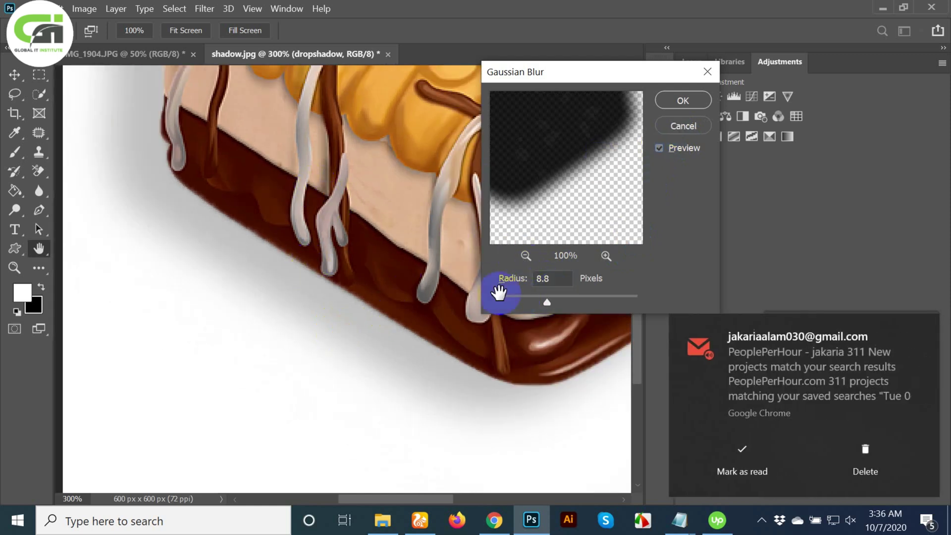
- Delete the e-mail from the pop-up notification and apply the Gaussian Blur to the dropshadow layer with a radius of 4 pixels
left_click(868, 452)
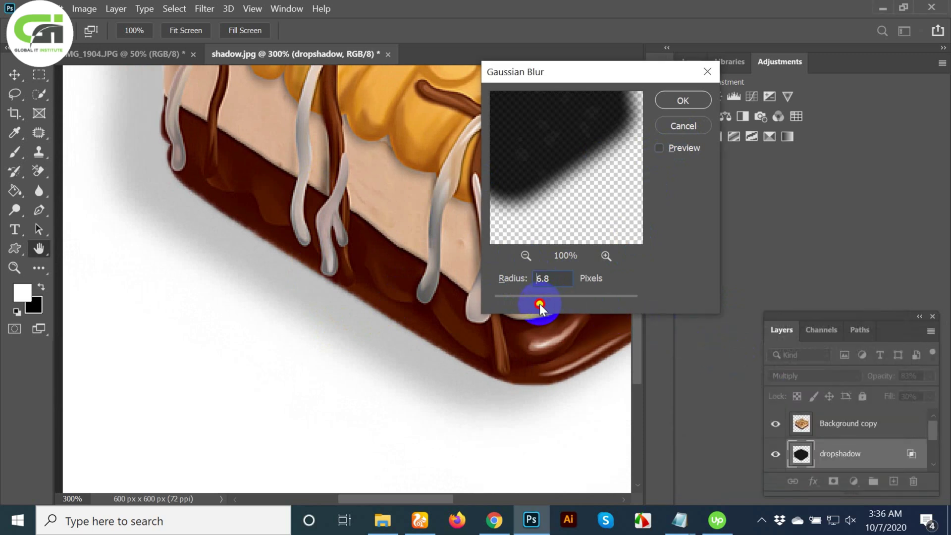
left_click_drag(540, 305, 537, 304)
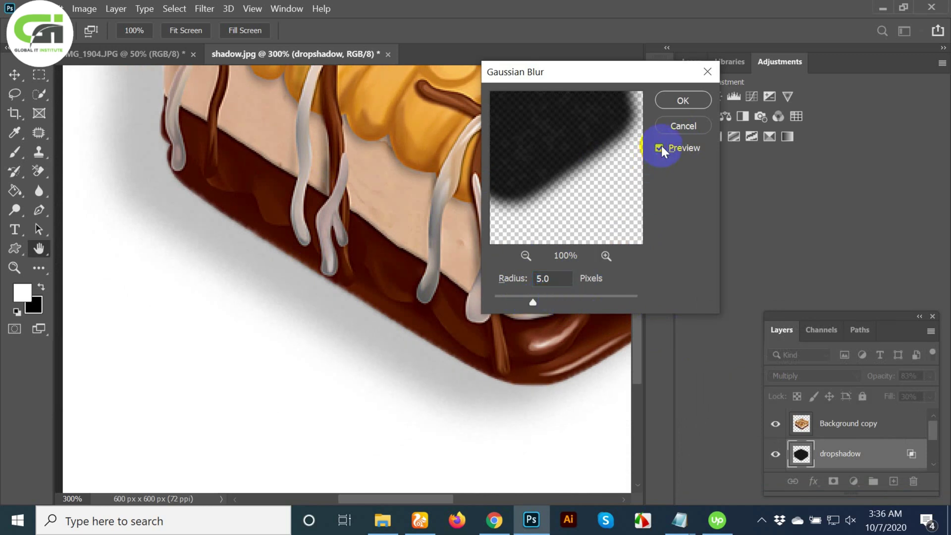
left_click_drag(533, 302, 526, 274)
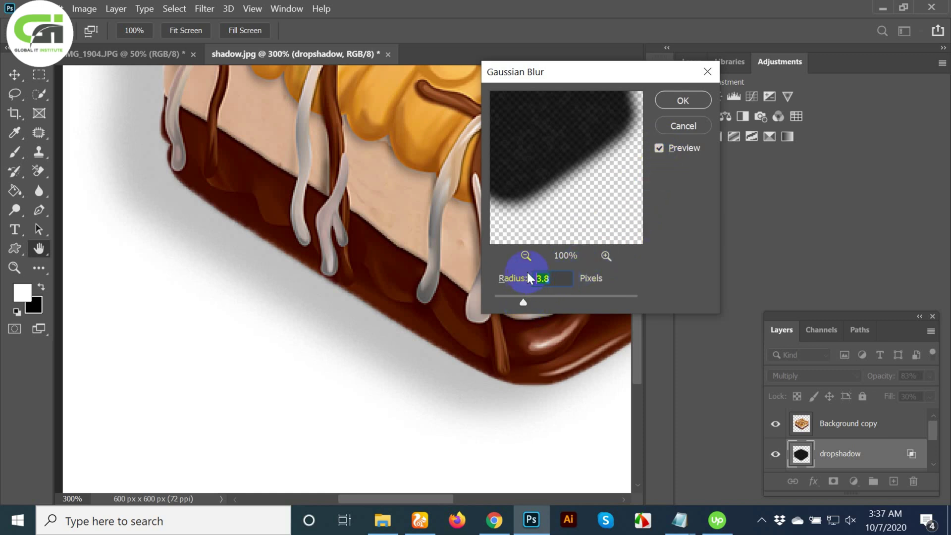
type("4")
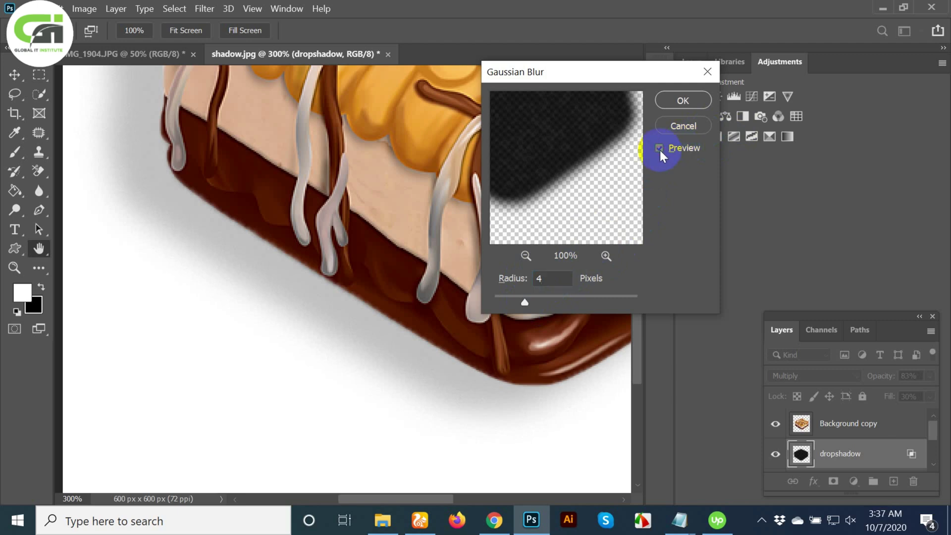
left_click(690, 101)
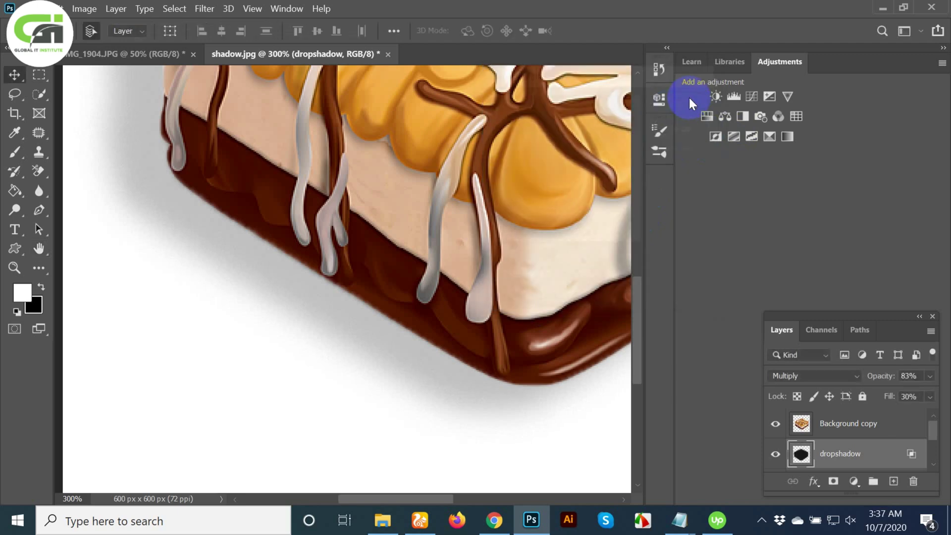
- Check the whole cake with its softened shadow and close the shadow.jpg document
left_click(341, 216, "alt")
left_click_drag(412, 186, 366, 372)
left_click(423, 248, "alt")
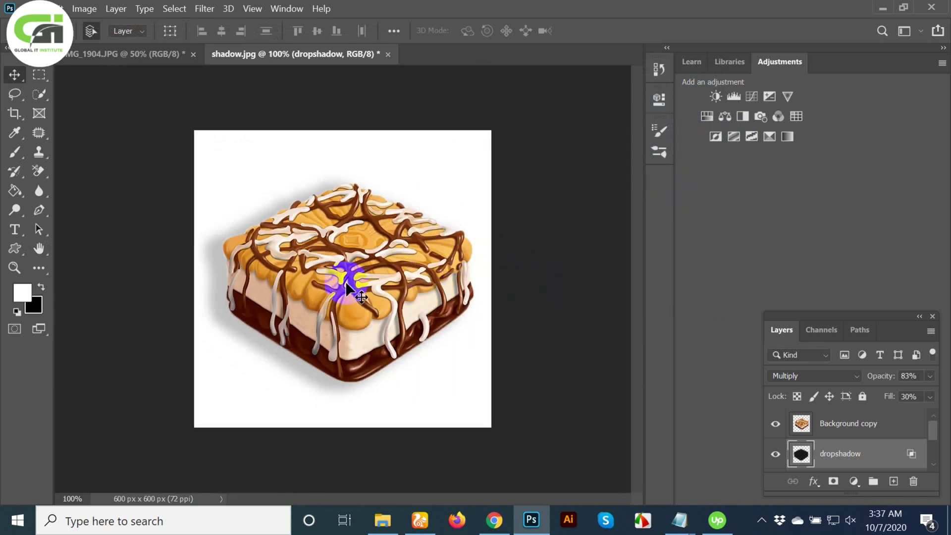
left_click(388, 54)
left_click(496, 207)
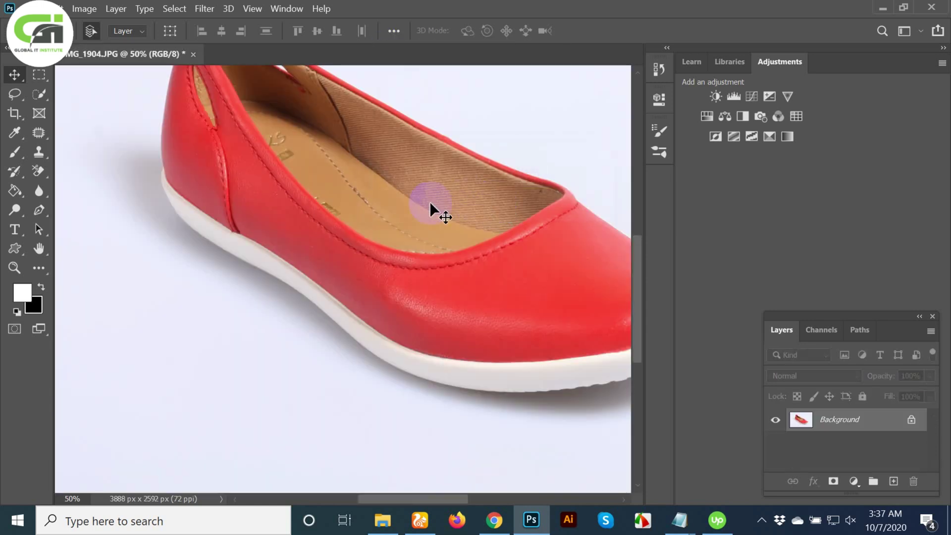
- Duplicate the shoe photo's Background layer and hide the original Background layer
left_click(378, 184, "ctrl+alt")
left_click_drag(399, 202, 397, 293)
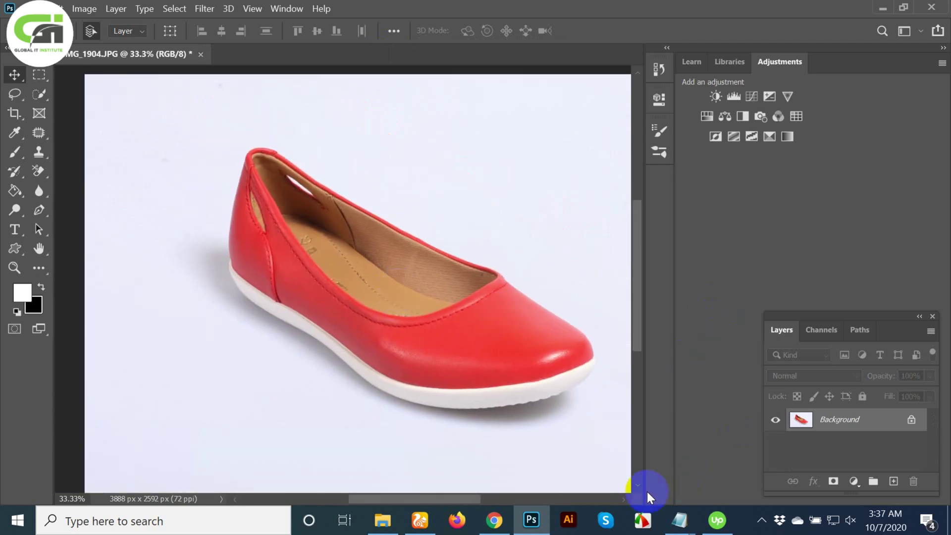
left_click(882, 421)
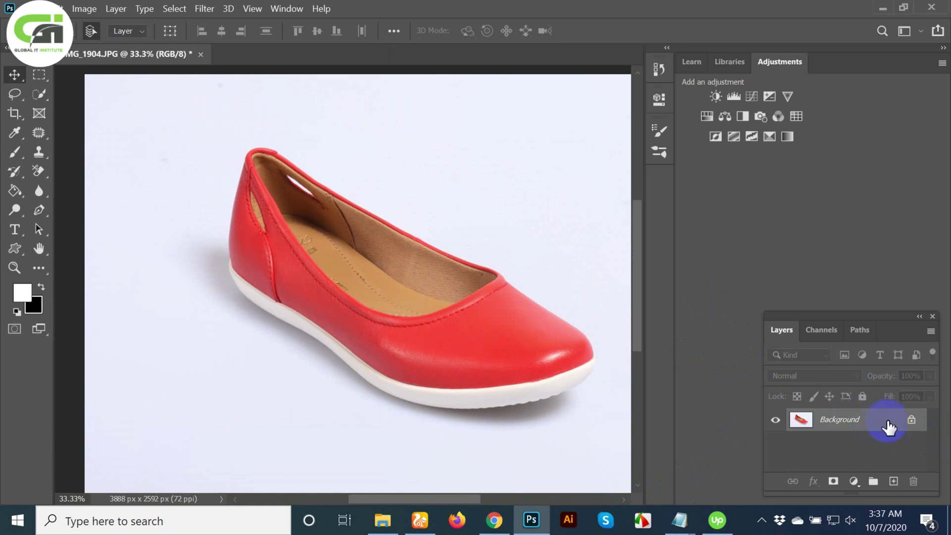
left_click_drag(888, 426, 894, 483)
left_click(779, 444)
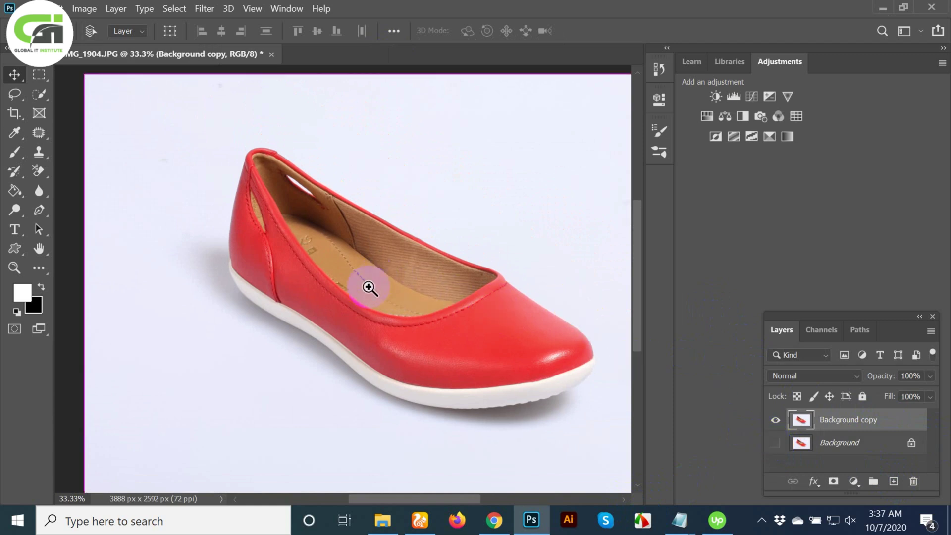
- Select the light backdrop around the red shoe on the Background copy layer with the Quick Selection tool
left_click_drag(34, 90, 92, 108)
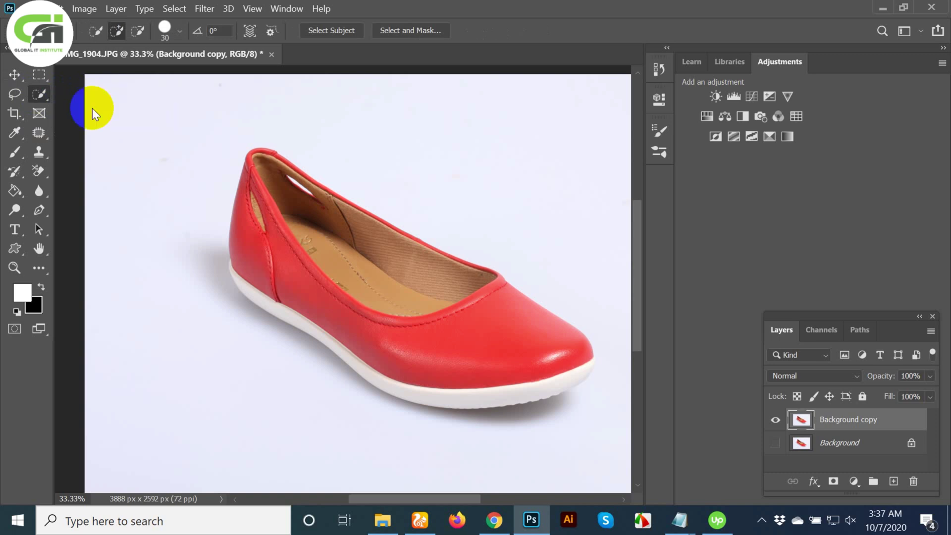
mouse_move(187, 145)
left_mouse_down()
mouse_move(181, 259)
mouse_move(217, 346)
mouse_move(313, 414)
mouse_move(422, 462)
mouse_move(605, 384)
mouse_move(617, 308)
mouse_move(607, 290)
left_mouse_up()
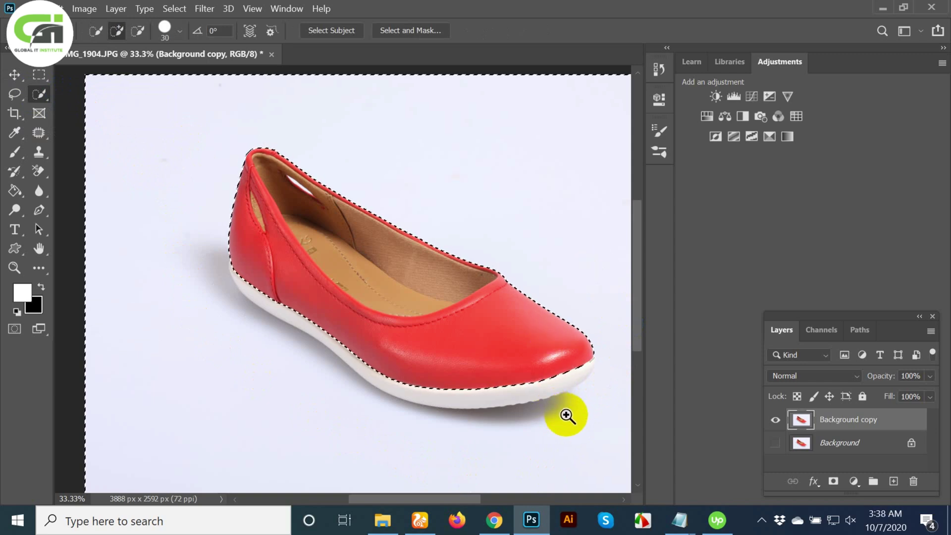
- Subtract the shoe's white sole from the backdrop selection, working from the toe back to the heel
scroll(563, 414, "up", 1)
scroll(525, 397, "down", 4)
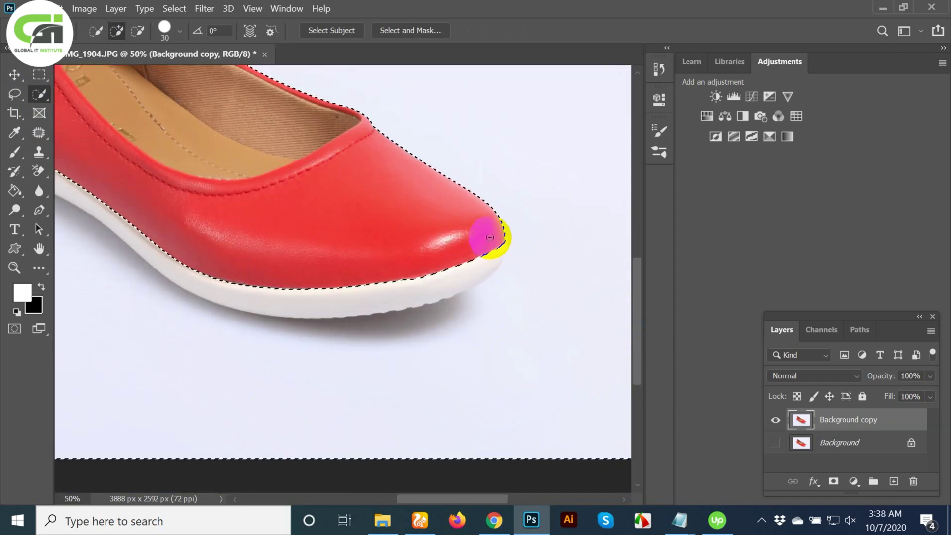
key("space")
left_click_drag(239, 265, 261, 325)
left_click_drag(250, 279, 363, 315)
scroll(404, 326, "up", 1)
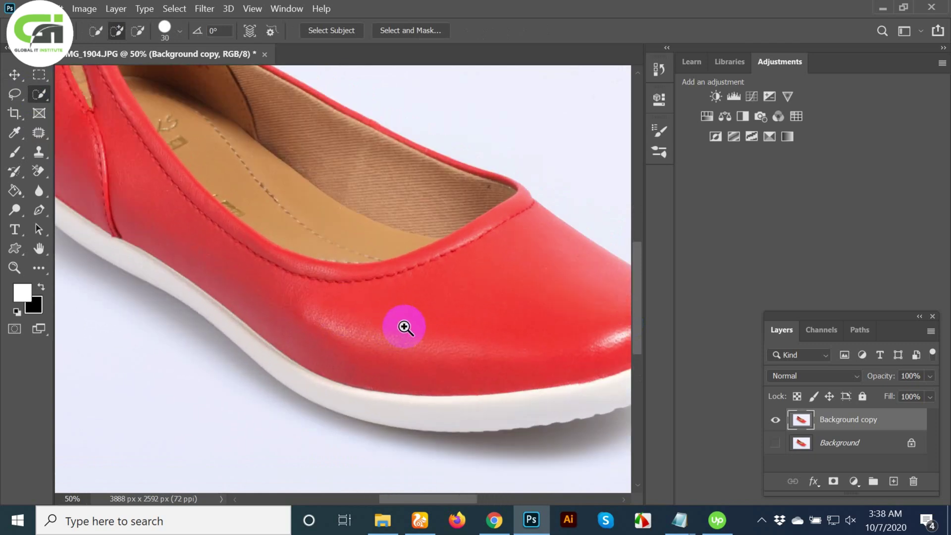
left_click_drag(427, 323, 179, 249)
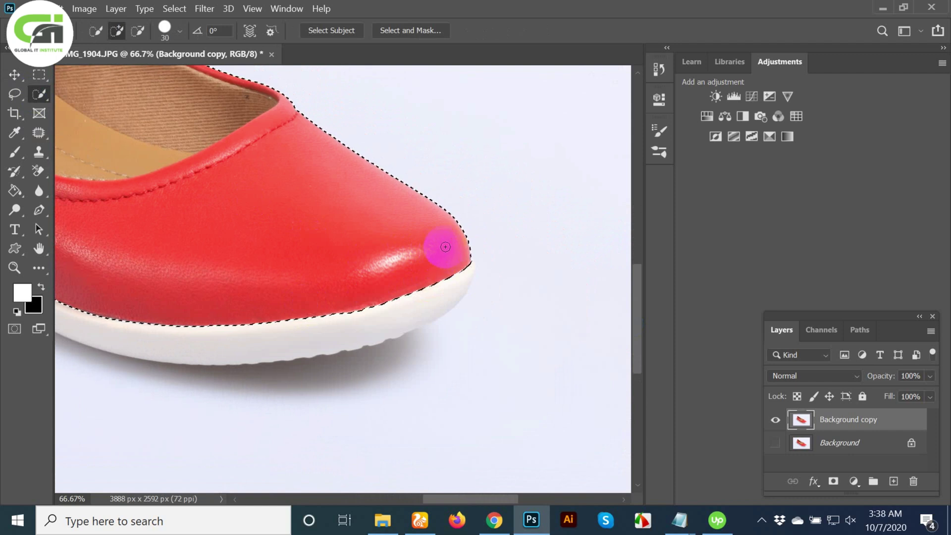
mouse_move(440, 246)
left_mouse_down()
mouse_move(456, 244)
mouse_move(458, 274)
mouse_move(343, 319)
mouse_move(422, 287)
mouse_move(314, 322)
mouse_move(218, 329)
mouse_move(122, 323)
mouse_move(68, 304)
left_mouse_up()
left_click_drag(242, 290, 371, 314)
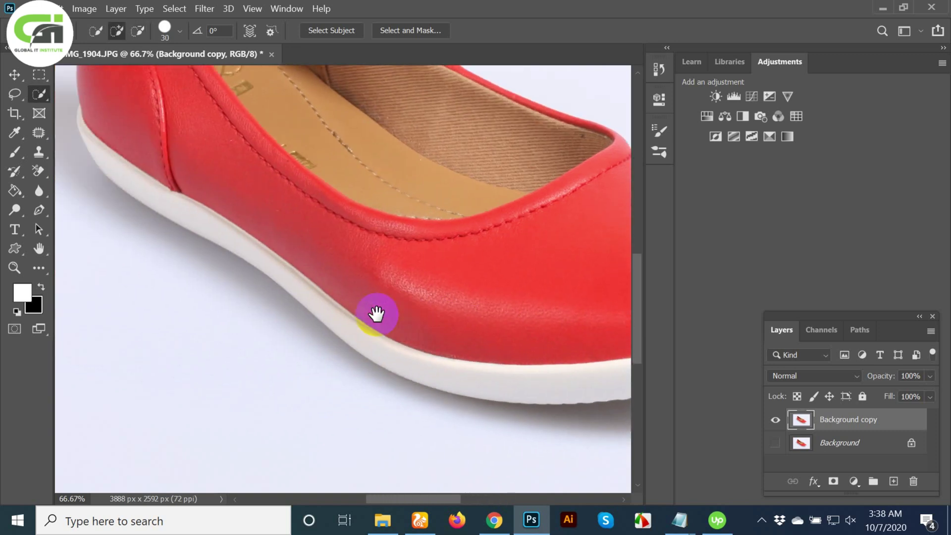
mouse_move(427, 351)
left_mouse_down()
mouse_move(276, 244)
mouse_move(198, 205)
mouse_move(85, 106)
left_mouse_up()
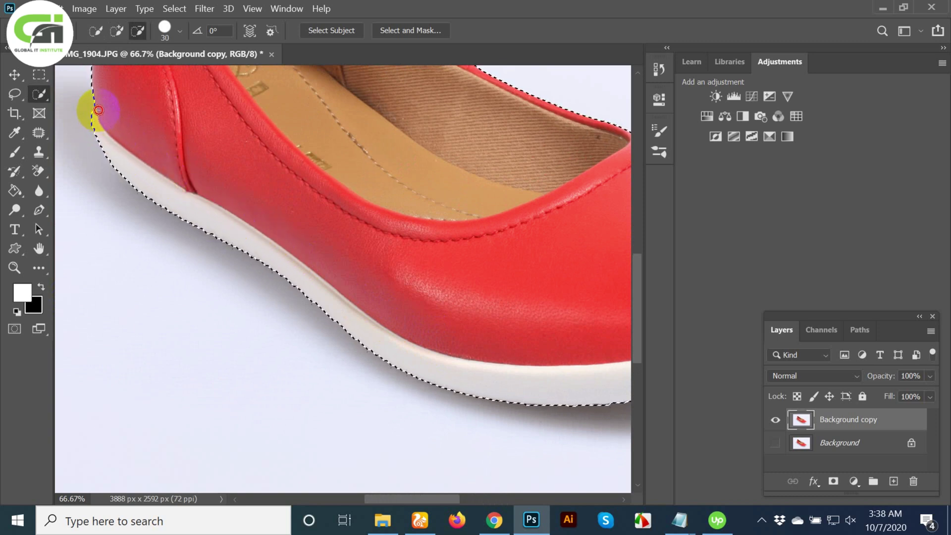
- Check the selection around the whole shoe and feather the backdrop selection by 0.5 pixels
mouse_move(329, 174)
left_mouse_down()
mouse_move(342, 369)
mouse_move(332, 407)
left_mouse_up()
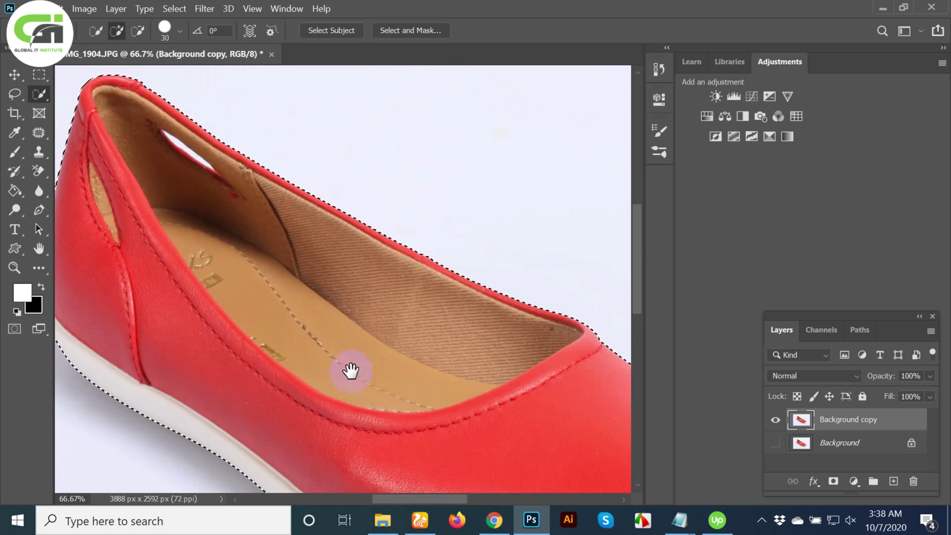
left_click(376, 336, "alt")
left_click(428, 370, "alt")
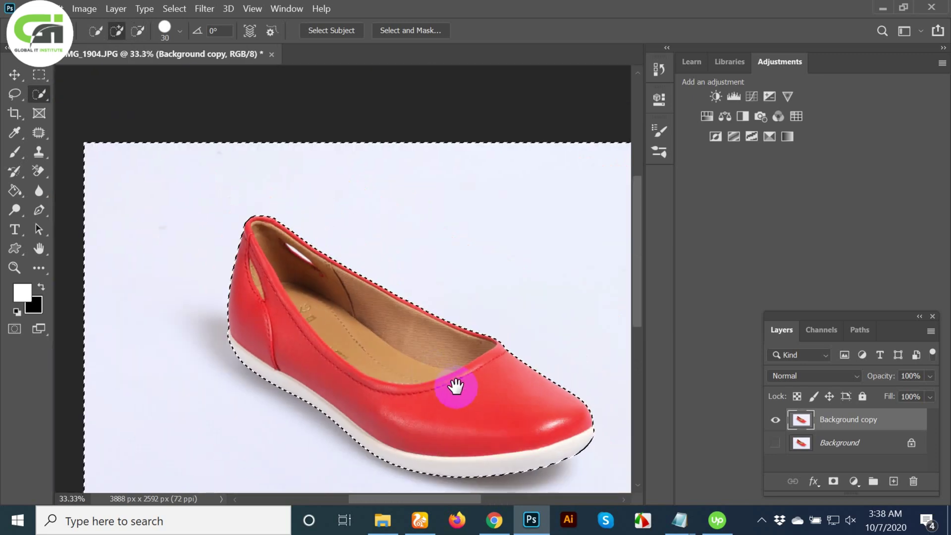
left_click_drag(478, 365, 500, 371)
left_click_drag(471, 327, 433, 299)
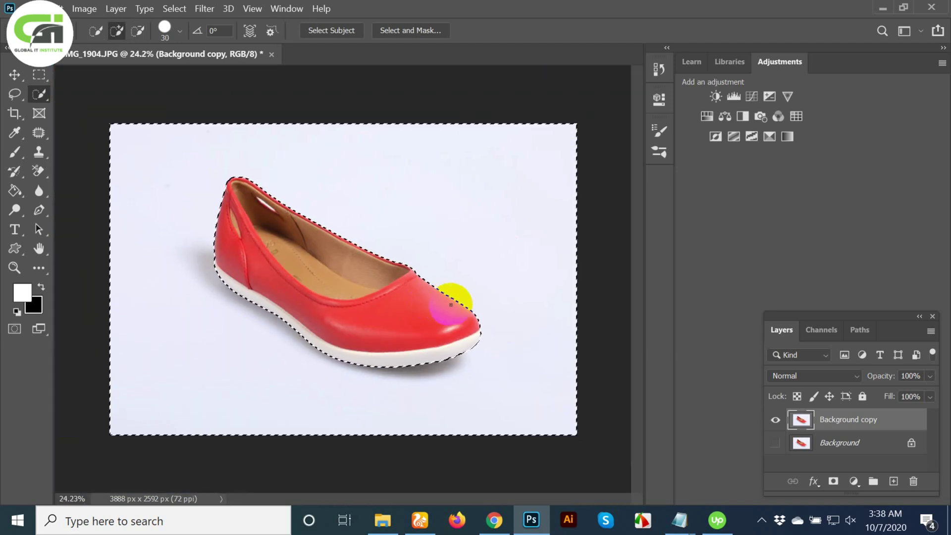
left_click(178, 9)
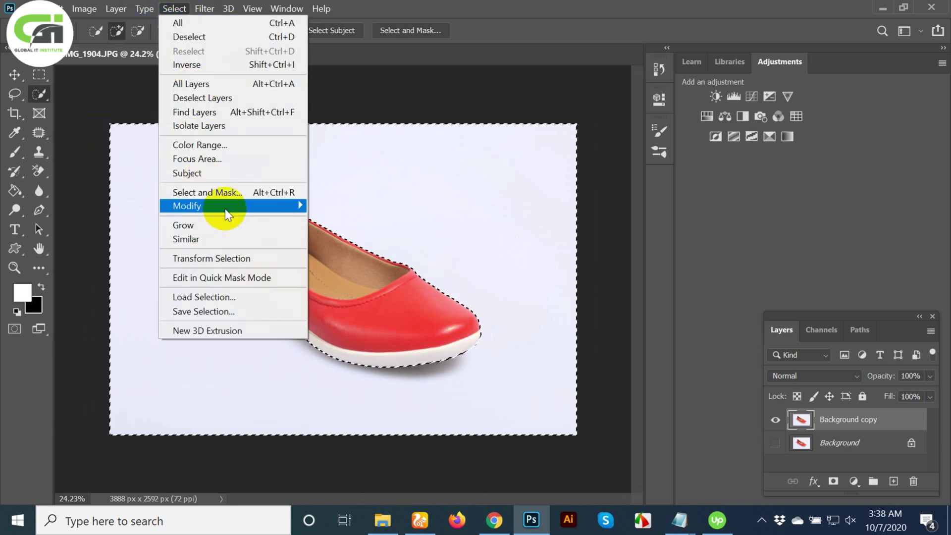
mouse_move(227, 208)
left_click(381, 259)
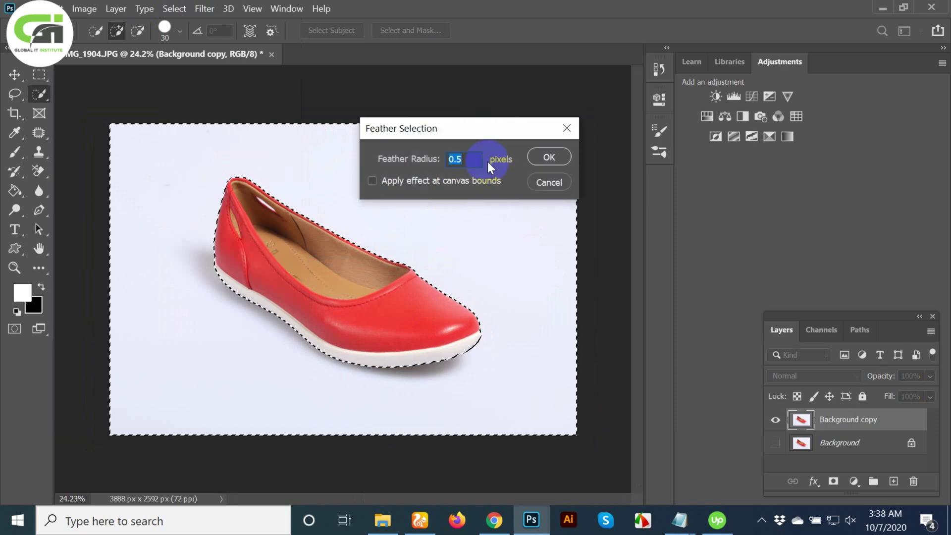
key("Return")
- Delete the selected backdrop from the Background copy layer and clear the selection
key("Delete")
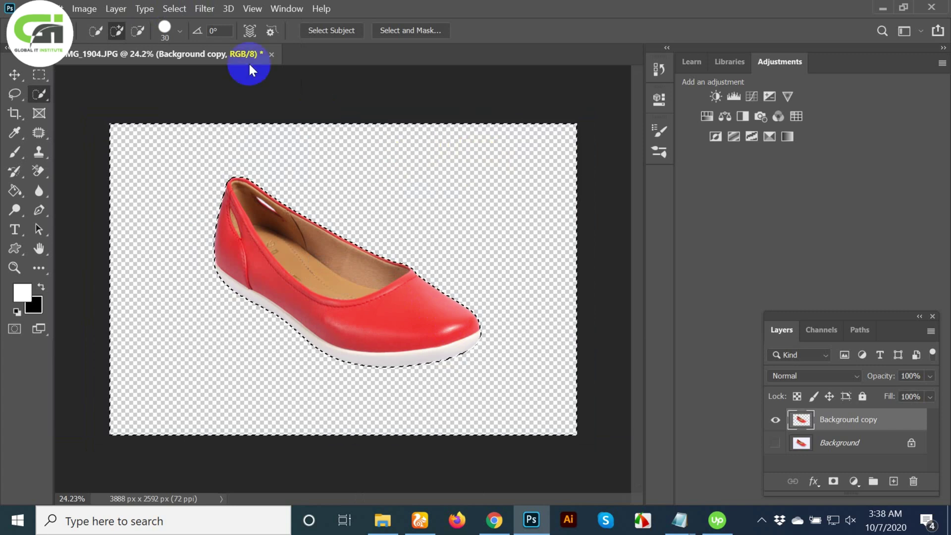
left_click(175, 8)
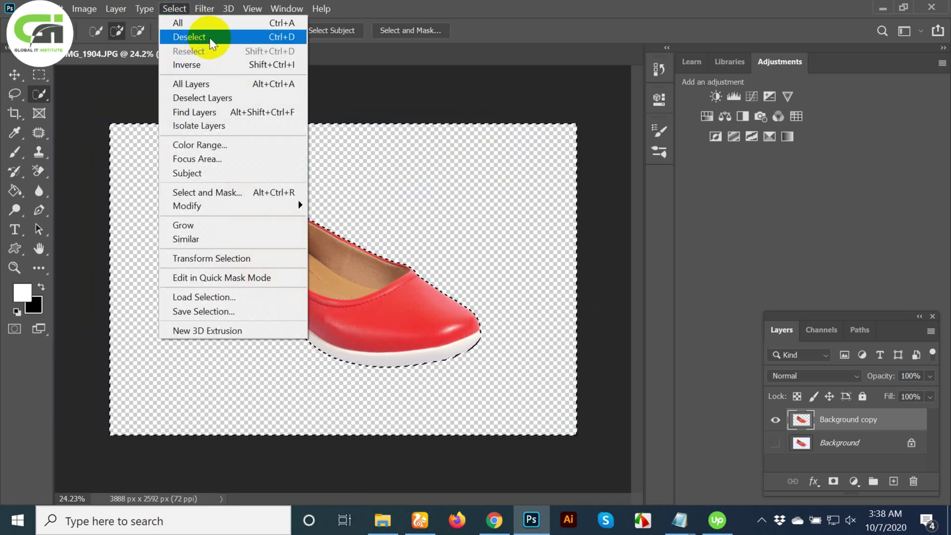
left_click(286, 37)
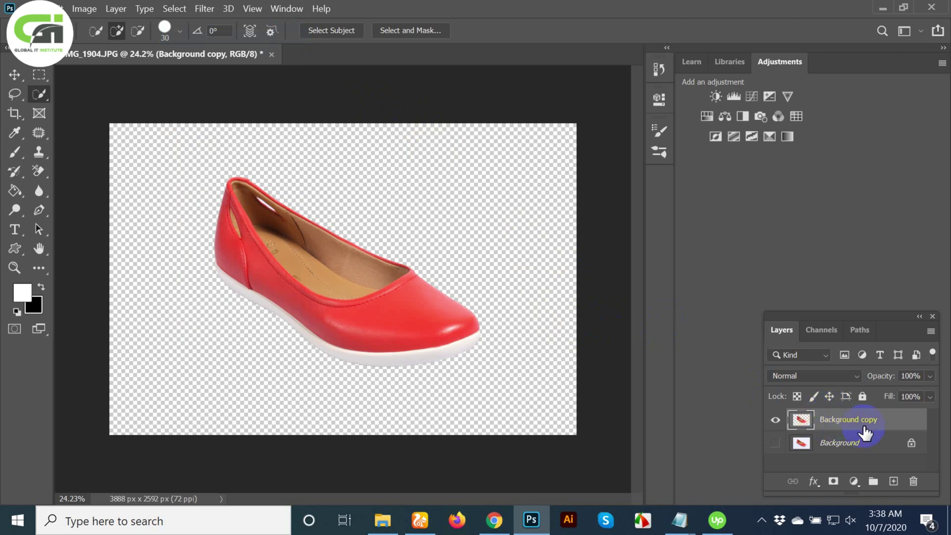
- Add a white-filled layer beneath the Background copy layer and check the shoe cutout against it
left_click(894, 482)
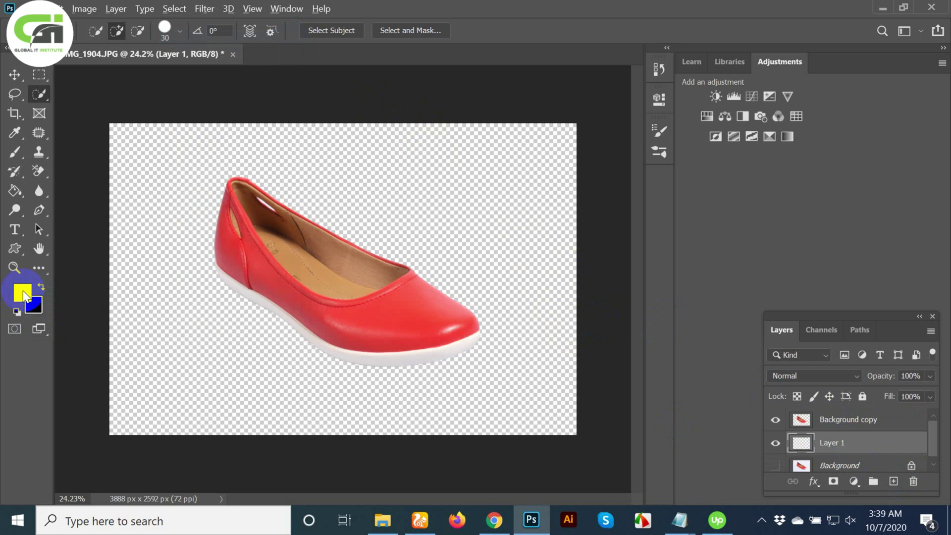
key("alt+Delete")
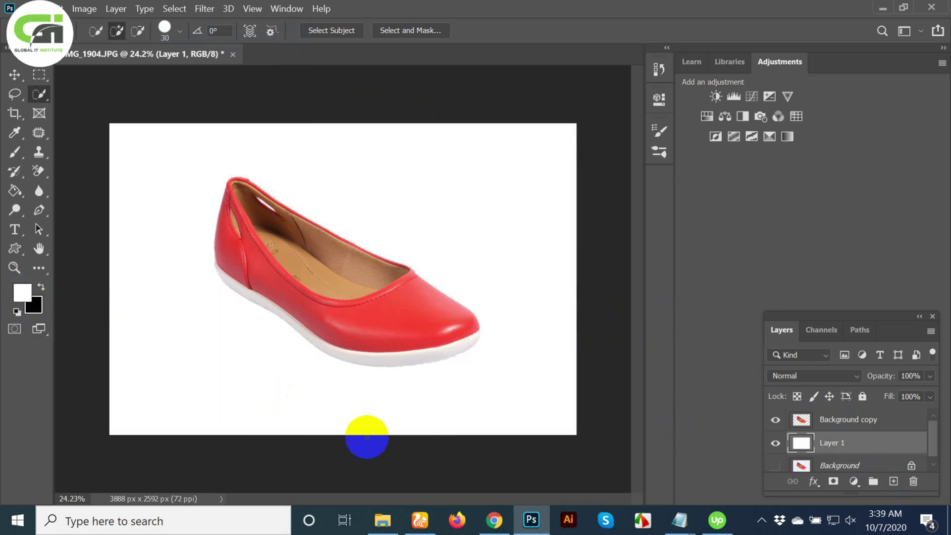
left_click(868, 421)
left_click(775, 420)
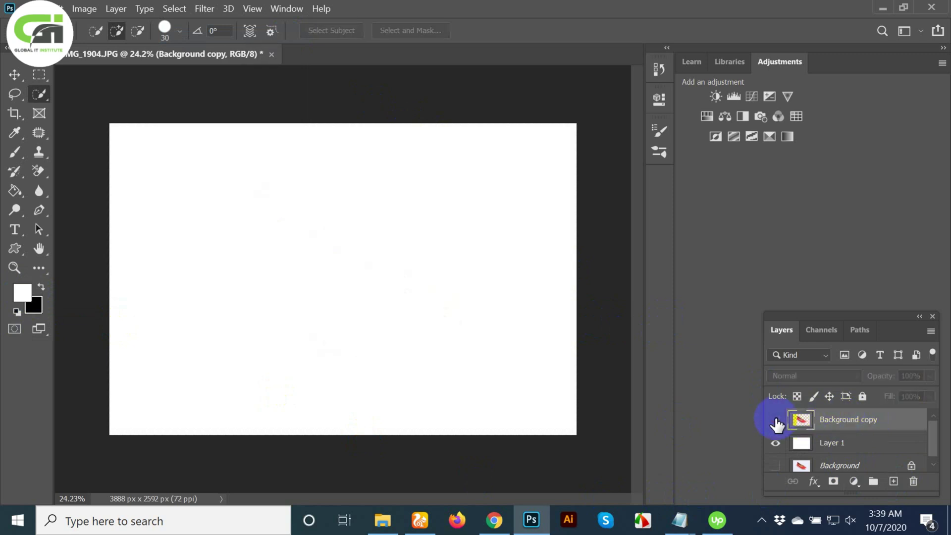
left_click(775, 420)
left_click(775, 420)
left_click(776, 420)
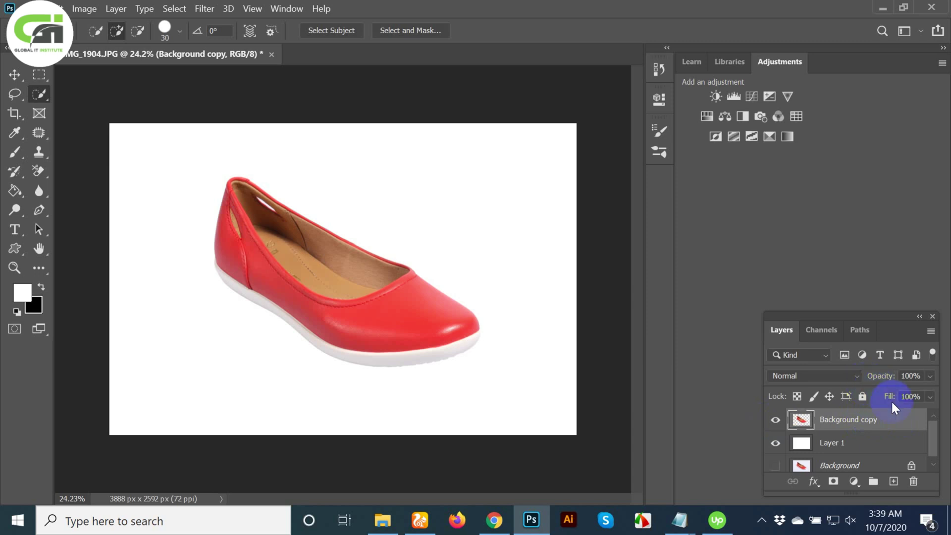
- Apply a Drop Shadow to the Background copy layer with distance 27 px, spread 34% and size 57 px
left_click(818, 488)
left_click(737, 392)
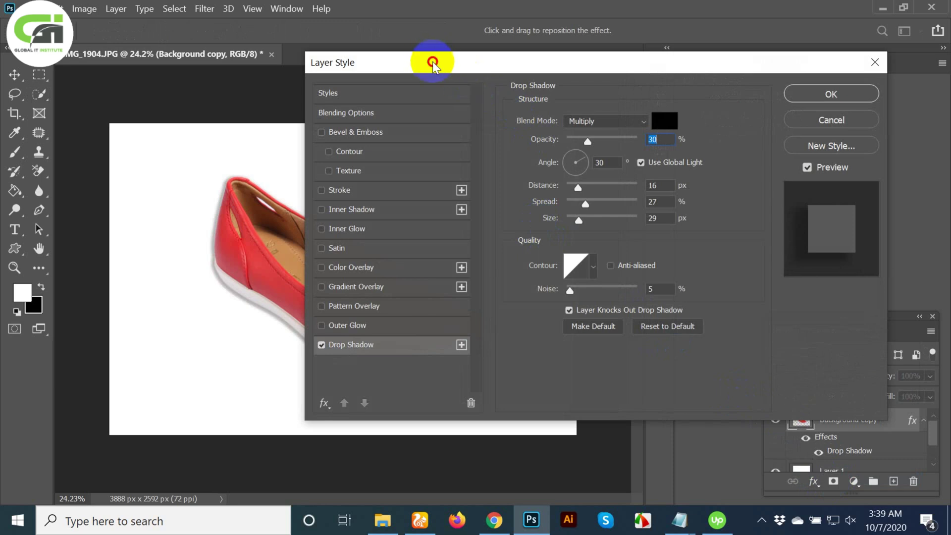
left_click_drag(435, 63, 622, 48)
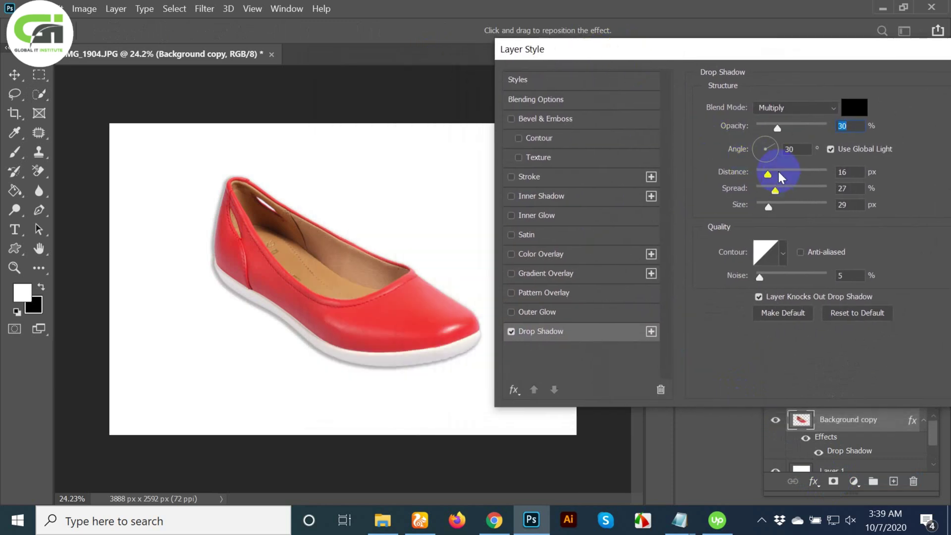
left_click_drag(777, 172, 776, 207)
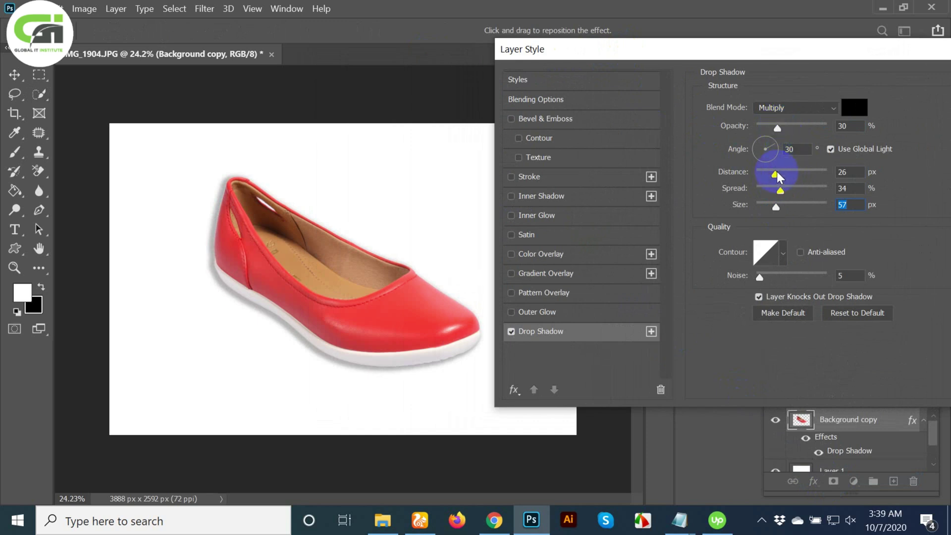
left_click_drag(776, 174, 776, 175)
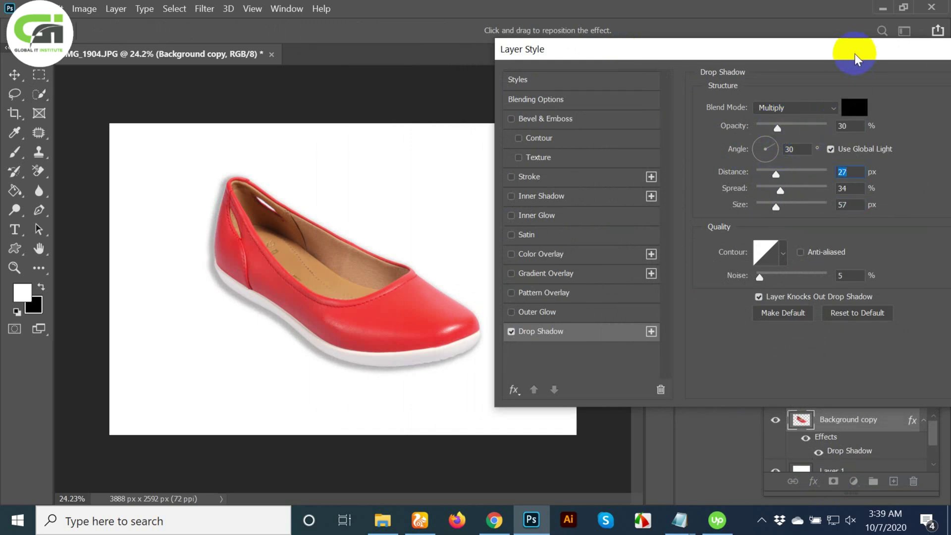
left_click_drag(855, 54, 706, 48)
left_click(891, 80)
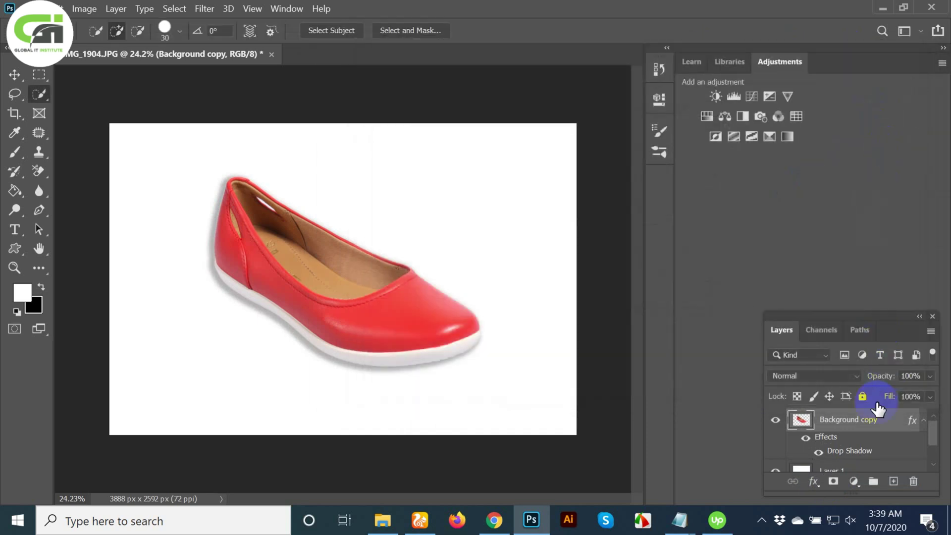
- Separate the shoe's Drop Shadow effect into its own layer and rename that layer dropshadow
scroll(872, 444, "down", 1)
scroll(868, 451, "up", 1)
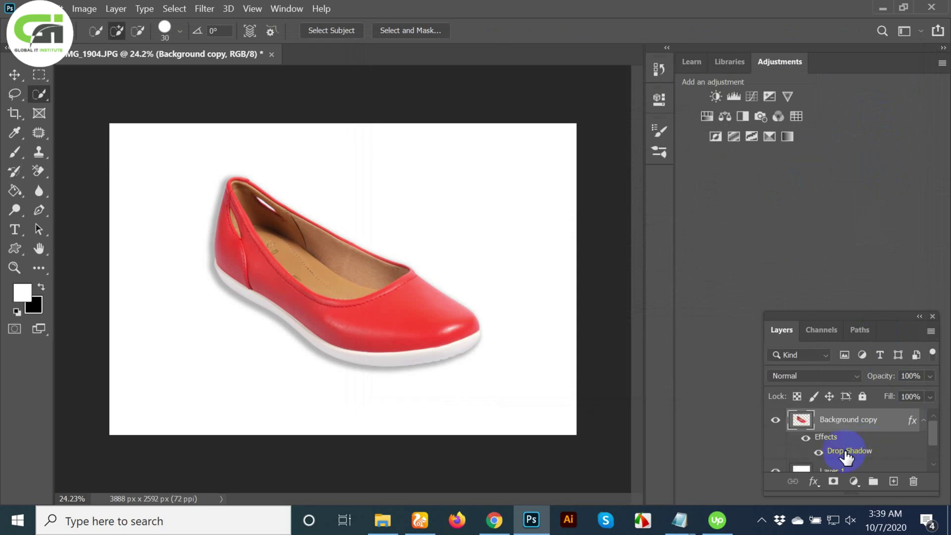
right_click(845, 450)
left_click(863, 418)
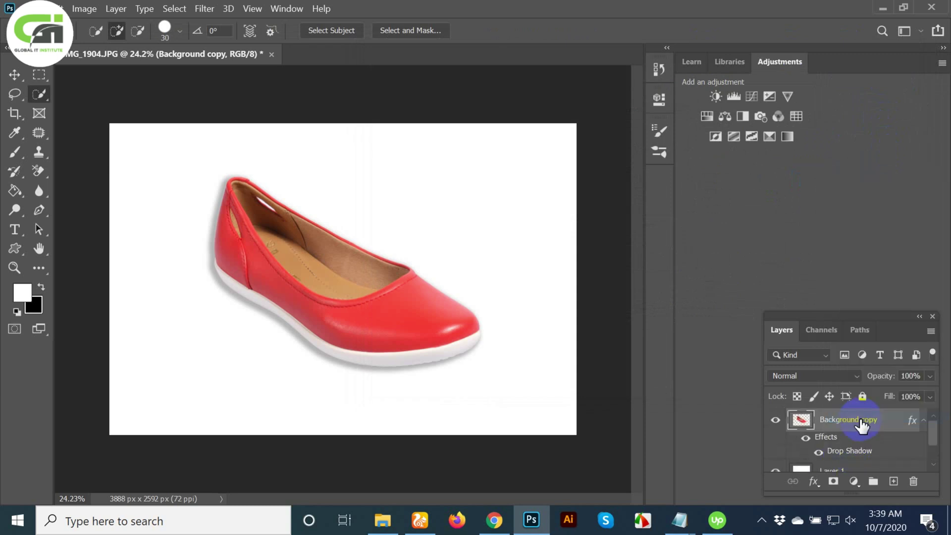
double_click(844, 446)
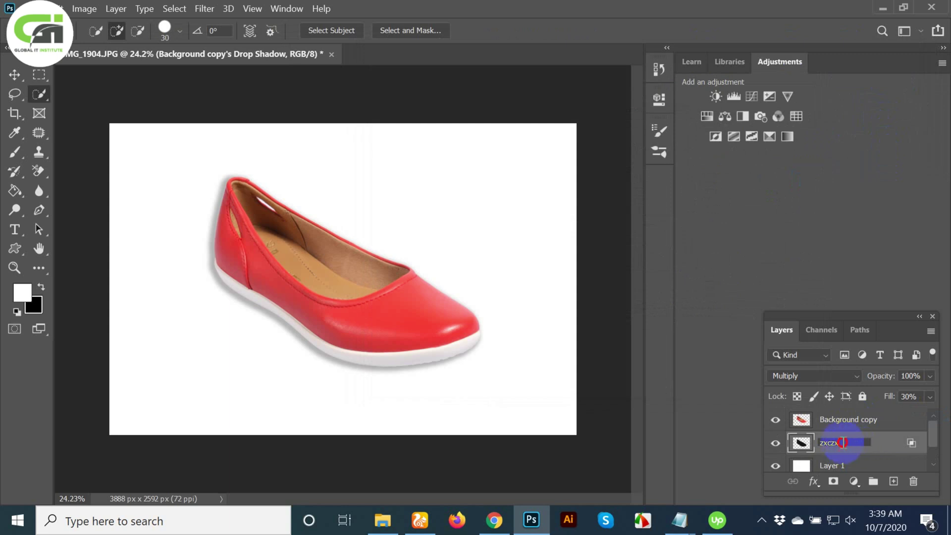
left_click_drag(842, 442, 801, 446)
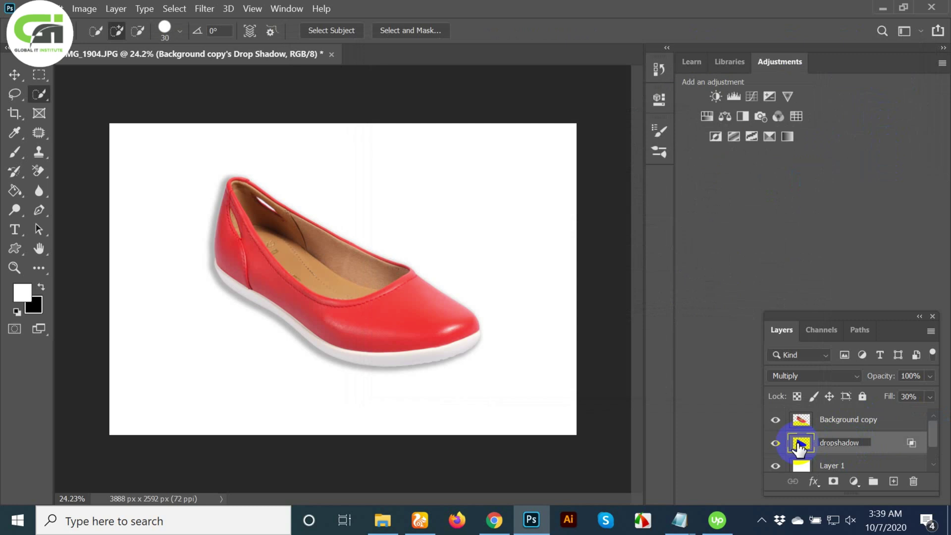
type("dropshadow")
left_click(875, 448)
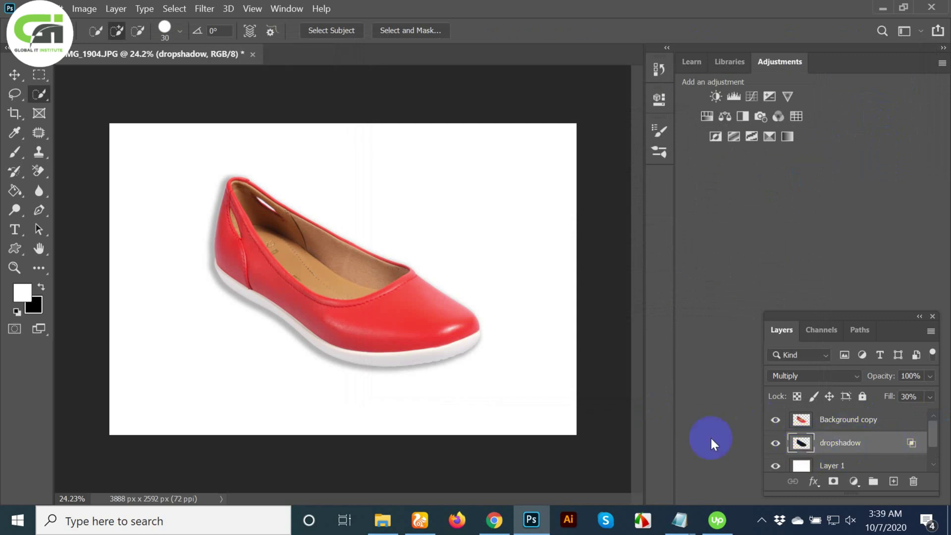
- Hide and reshow the shoe cutout to inspect the separated shadow on its own
left_click(291, 302)
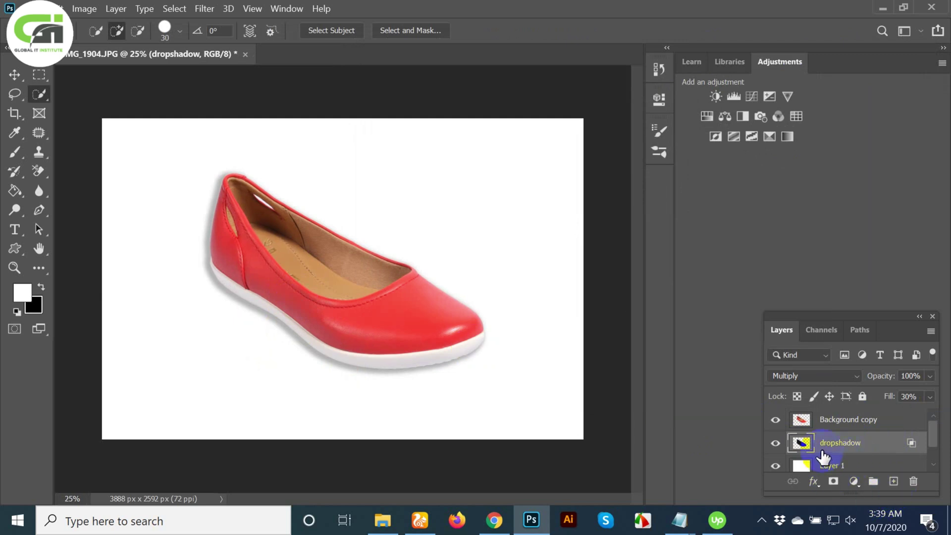
left_click(775, 419)
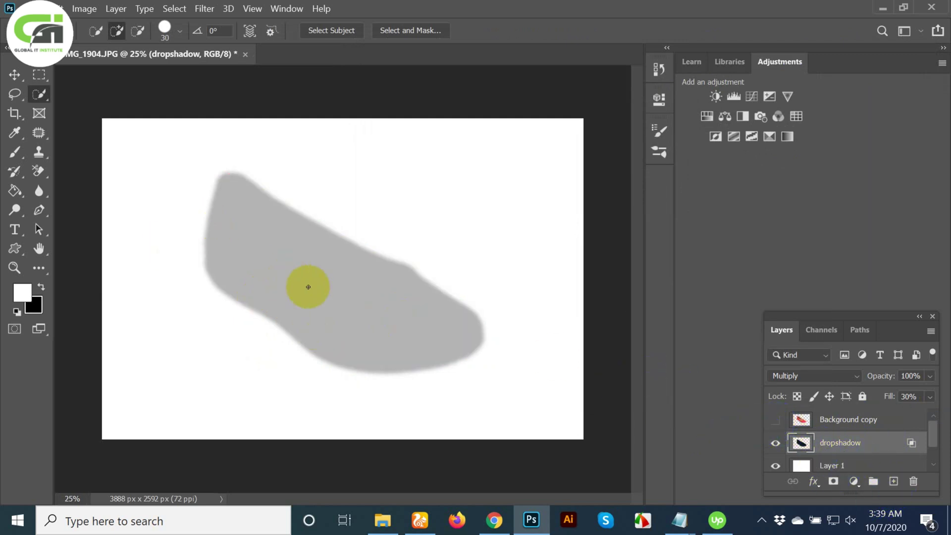
left_click(775, 425)
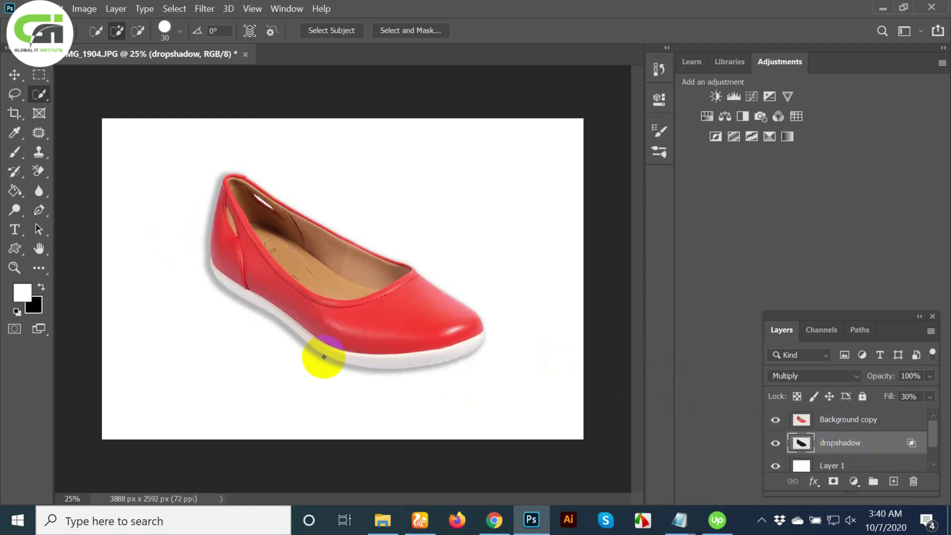
left_click(14, 75)
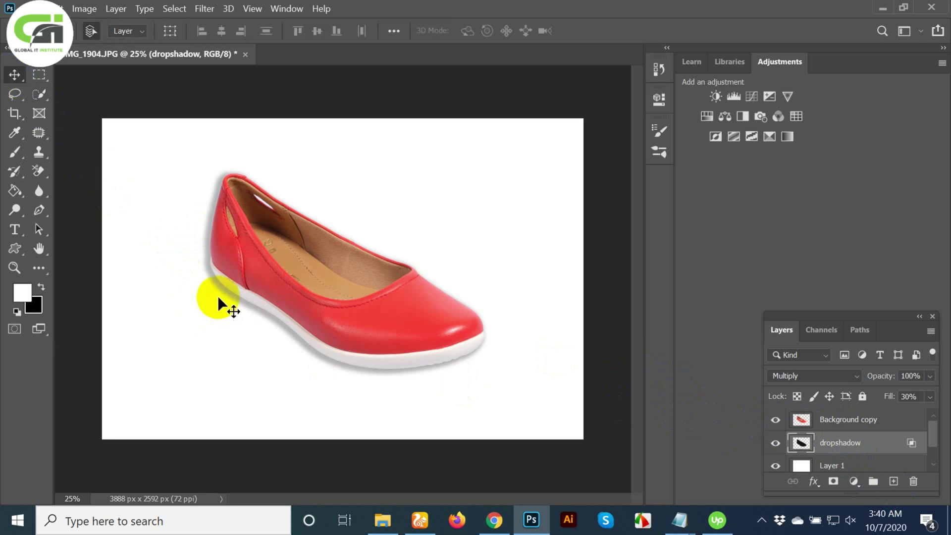
mouse_move(257, 307)
left_mouse_down()
mouse_move(238, 332)
mouse_move(249, 315)
left_mouse_up()
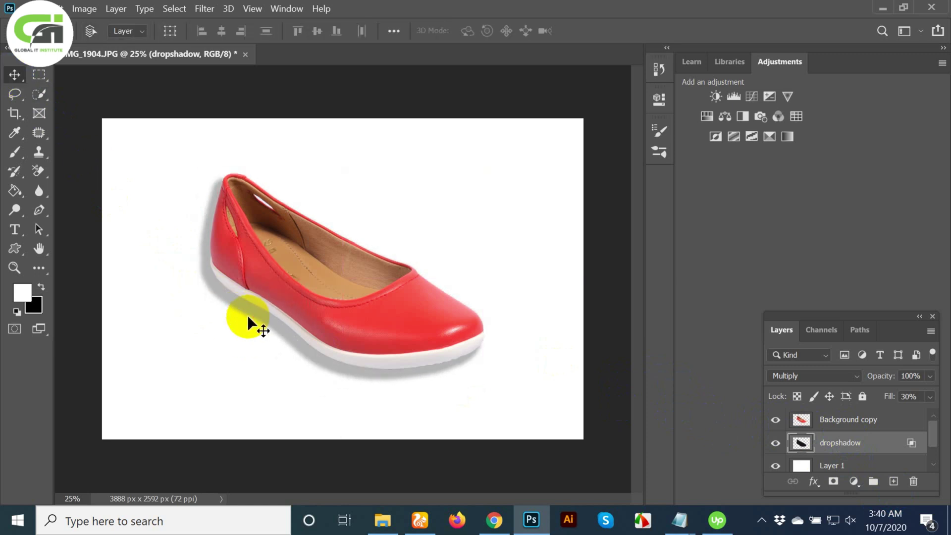
key("ctrl+z")
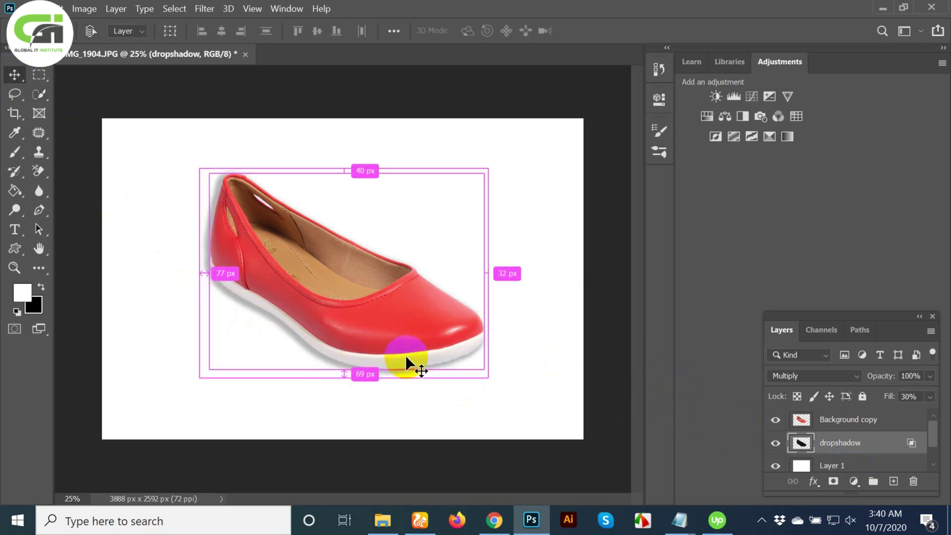
- Distort the dropshadow layer by lowering its top edge and heel-side top corner and pulling its toe-side bottom corner outward
key("ctrl+t")
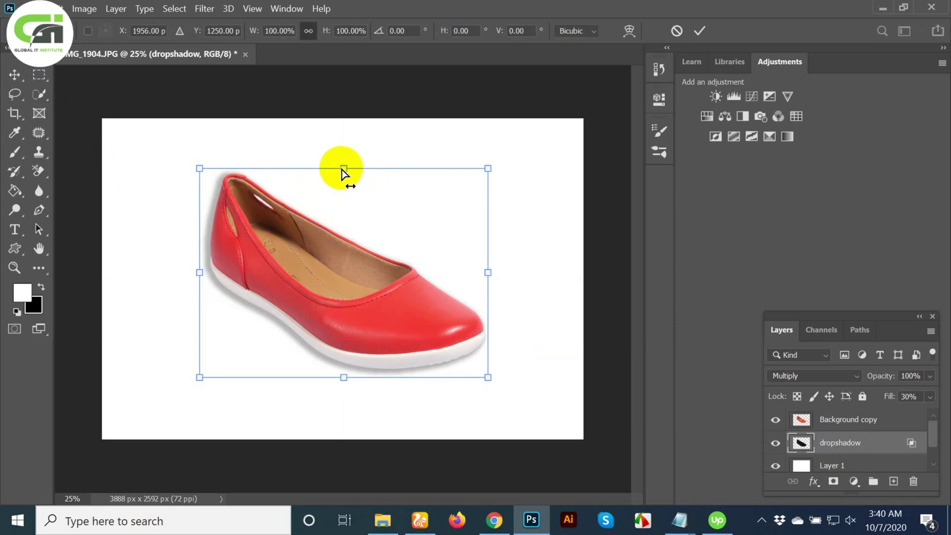
mouse_move(341, 174)
left_mouse_down()
mouse_move(297, 191)
mouse_move(339, 195)
mouse_move(264, 213)
mouse_move(345, 193)
mouse_move(321, 197)
mouse_move(337, 184)
left_mouse_up()
right_click(378, 231)
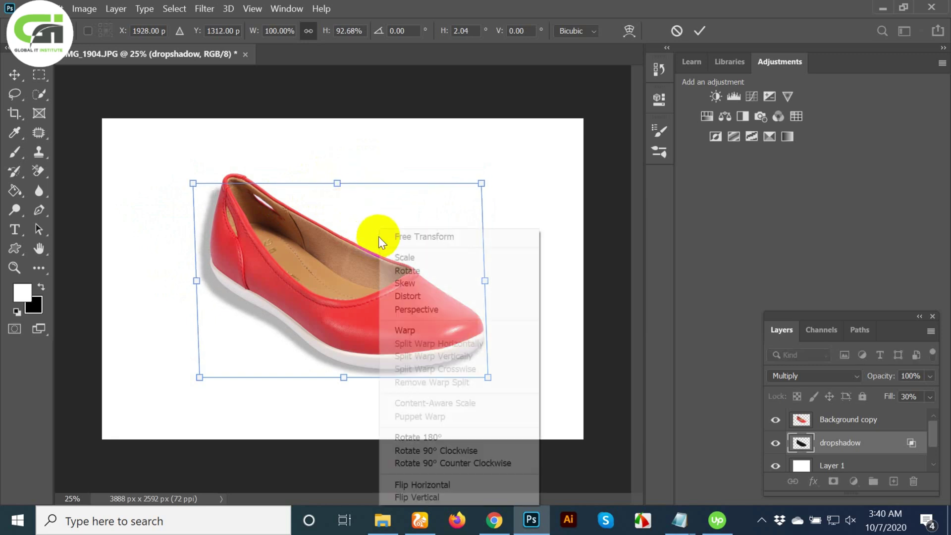
left_click(422, 298)
mouse_move(193, 184)
left_mouse_down()
mouse_move(179, 241)
mouse_move(194, 196)
left_mouse_up()
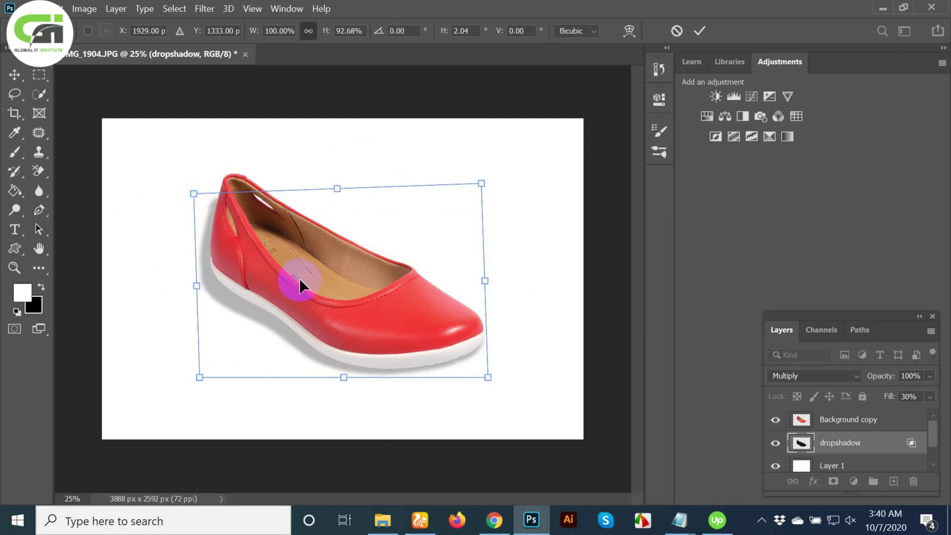
left_click_drag(487, 379, 495, 388)
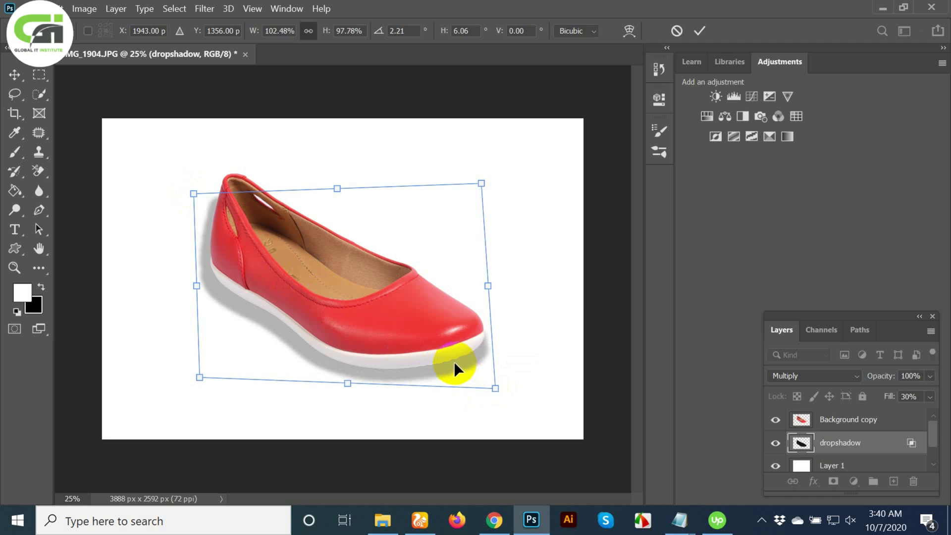
key("Return")
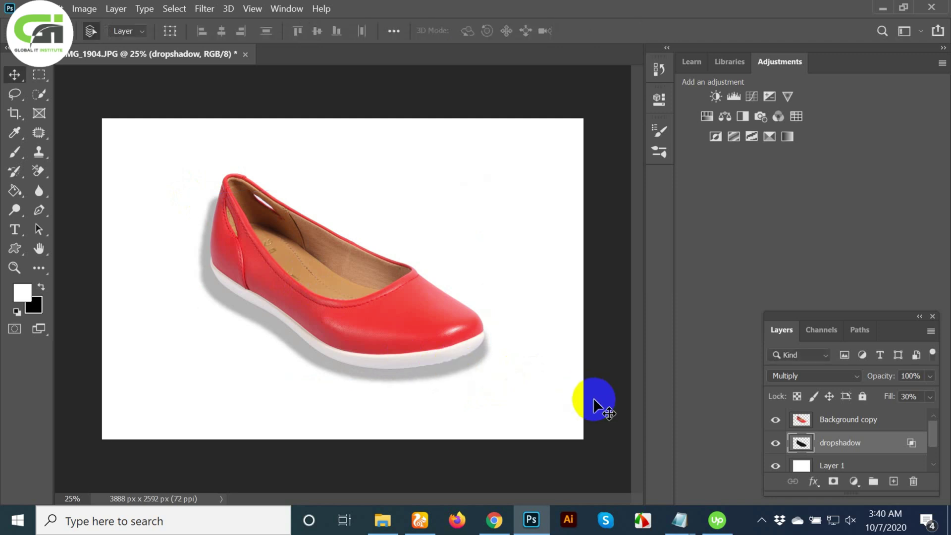
- Delete the dropshadow layer, keeping the white Layer 1, and make the original Background layer visible again
left_click_drag(822, 468, 913, 482)
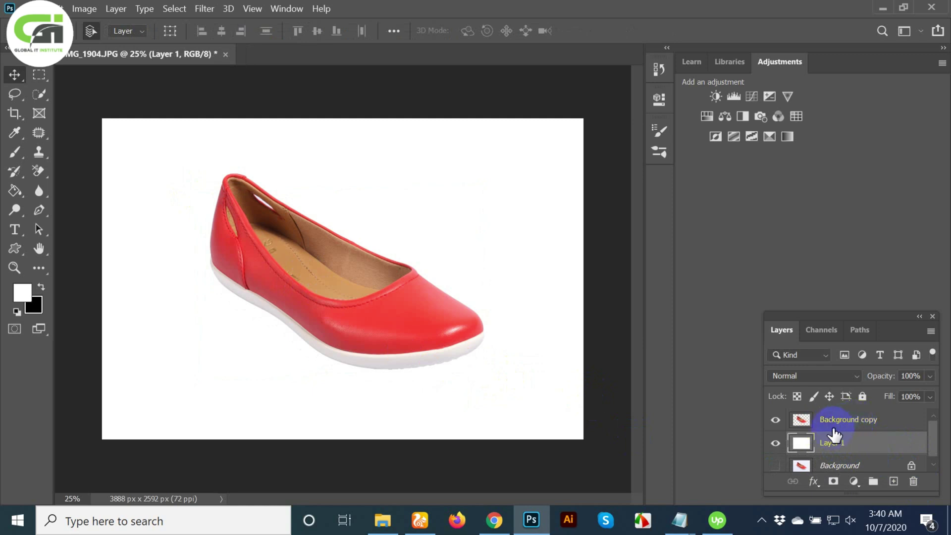
left_click(775, 446)
left_click(775, 446)
left_click(775, 465)
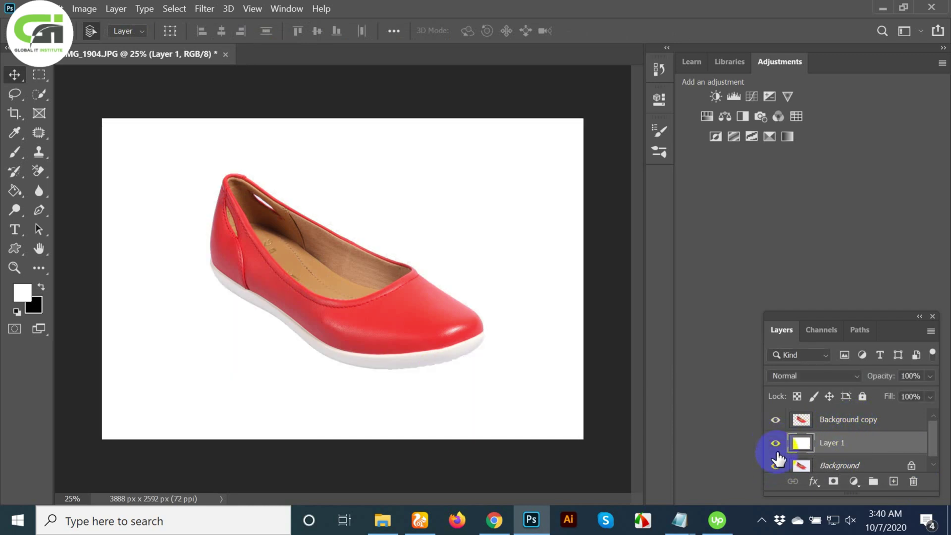
- Hide the white Layer 1 to reveal the original photo's natural shadow, and select the Background layer
left_click(775, 443)
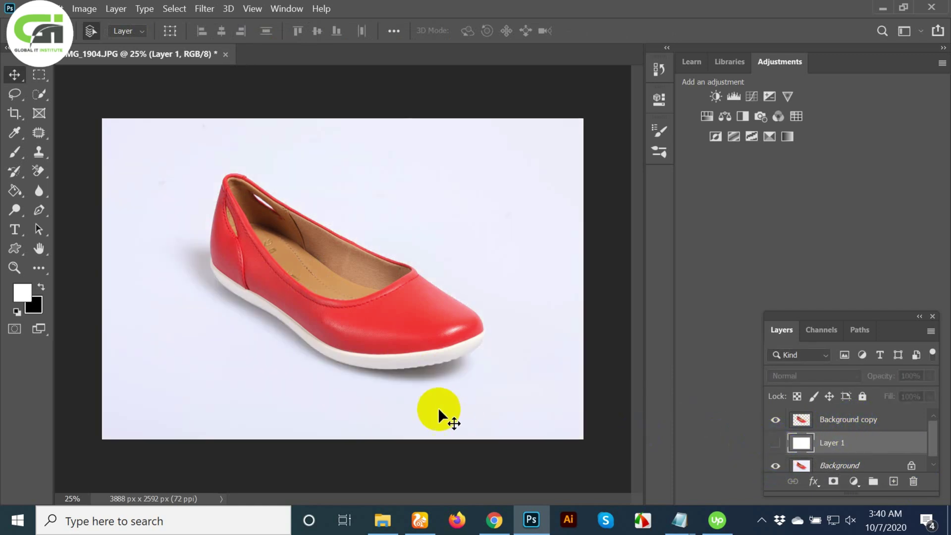
left_click(378, 371)
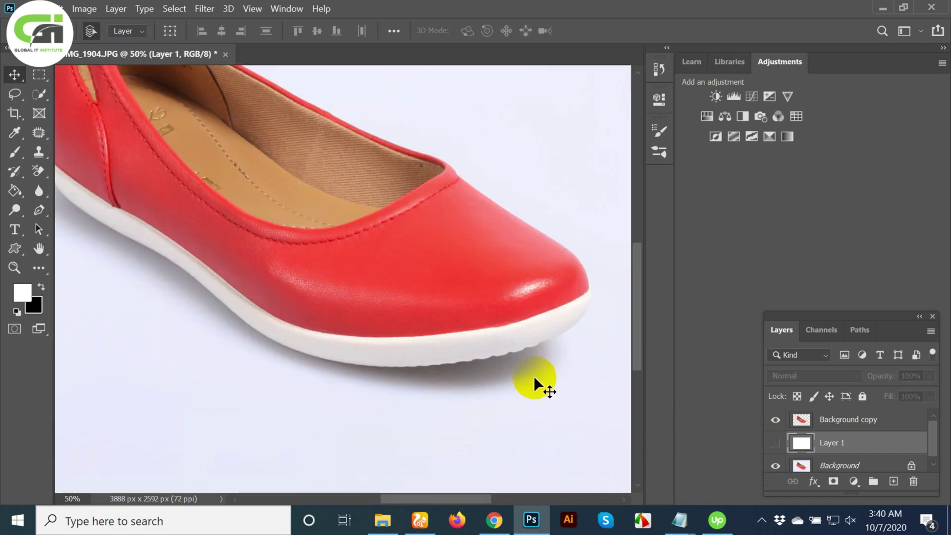
left_click_drag(195, 308, 245, 336)
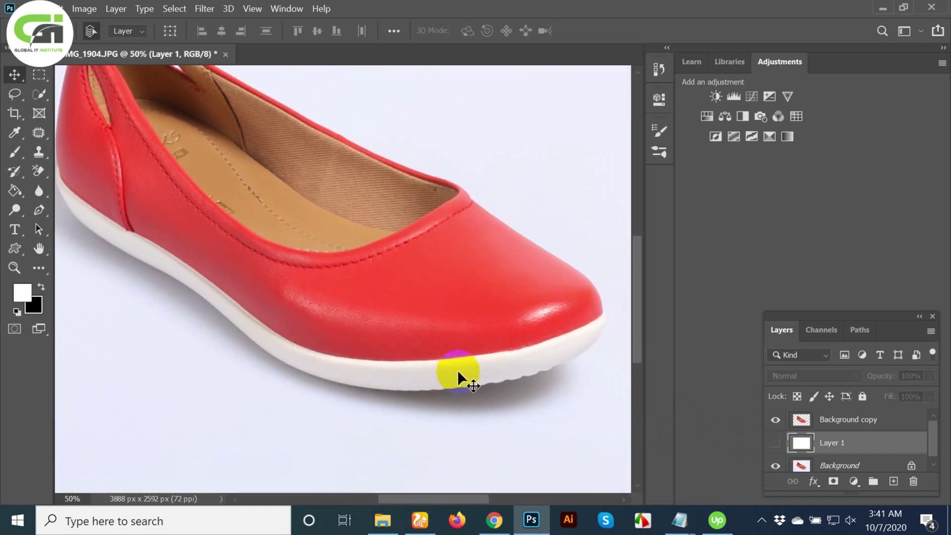
left_click_drag(388, 363, 425, 357)
scroll(868, 454, "down", 1)
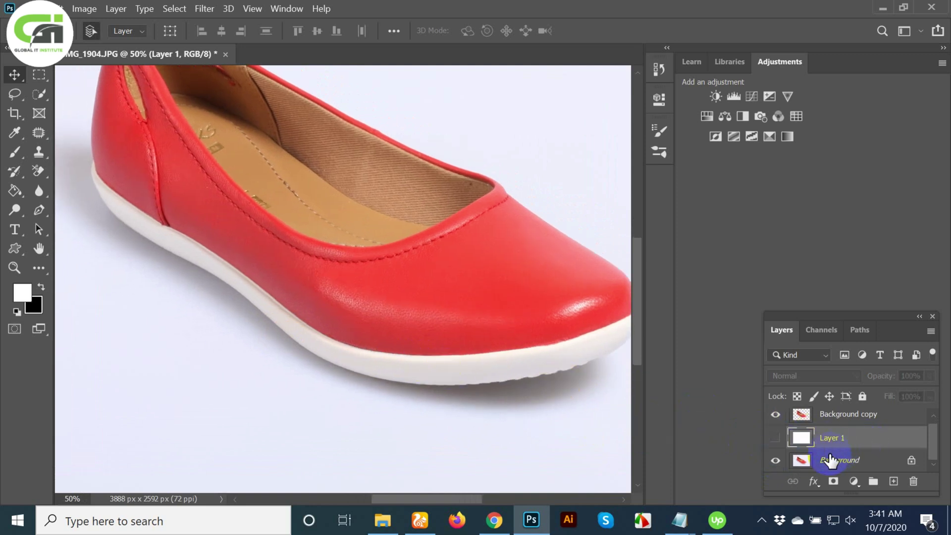
left_click(836, 460)
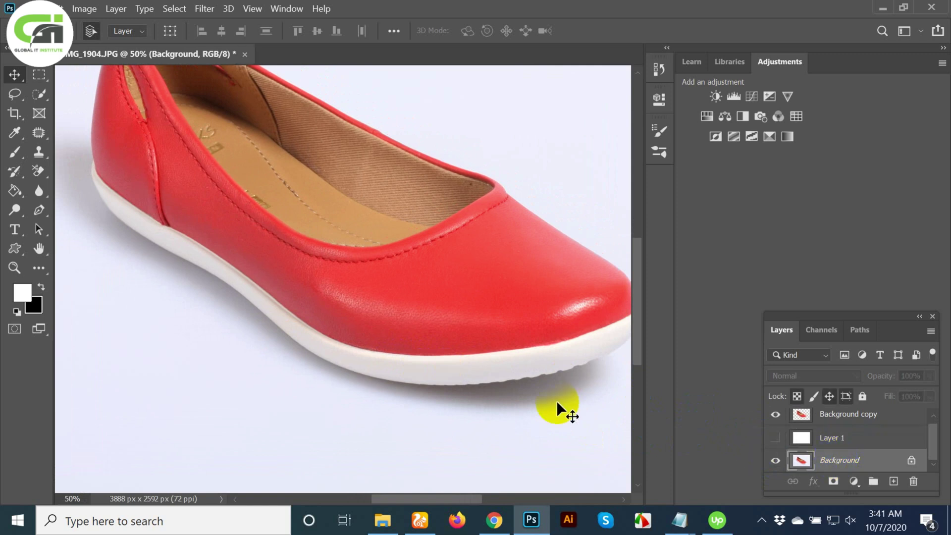
left_click_drag(500, 380, 408, 379)
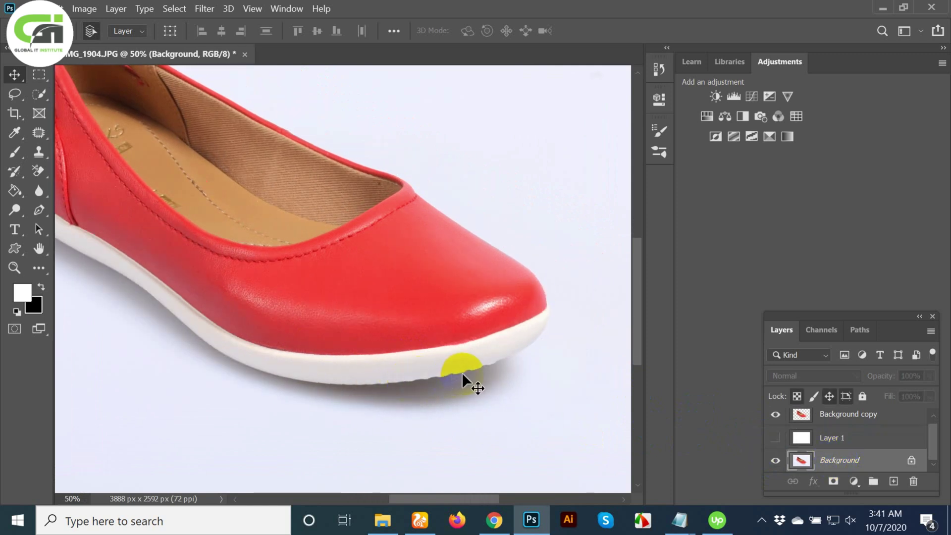
- Start a Pen tool path at the toe and trace the shadow's outer edge beneath the sole toward the heel
key("p")
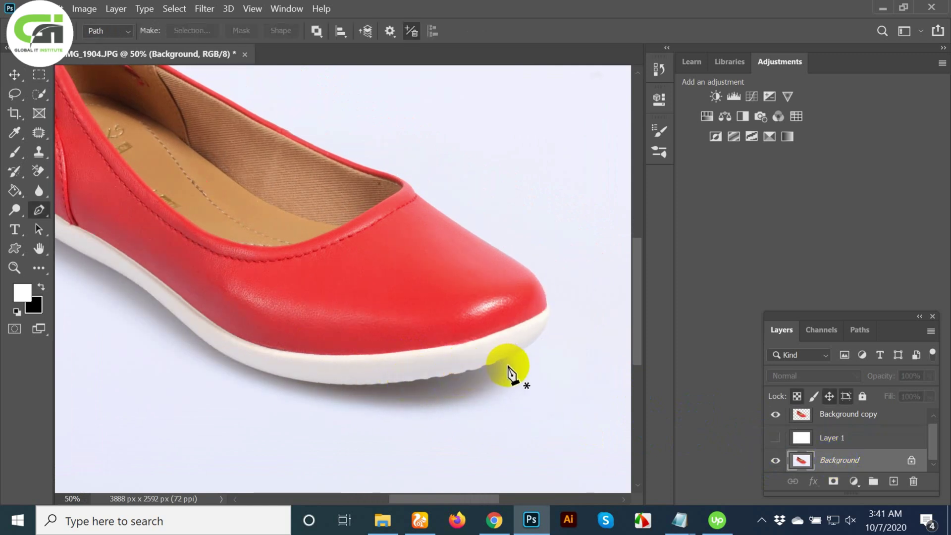
left_click(513, 346)
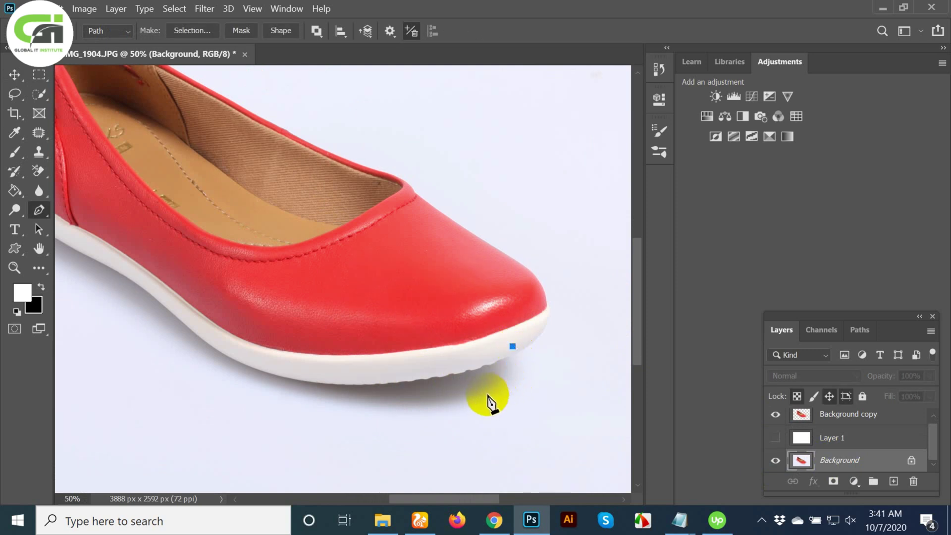
left_click_drag(470, 404, 396, 427)
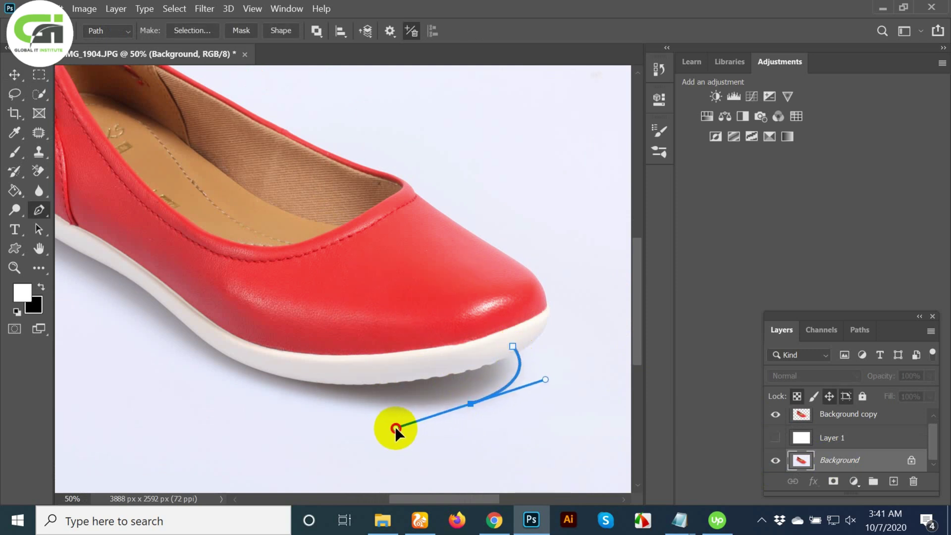
left_click_drag(226, 375, 173, 346)
key("space")
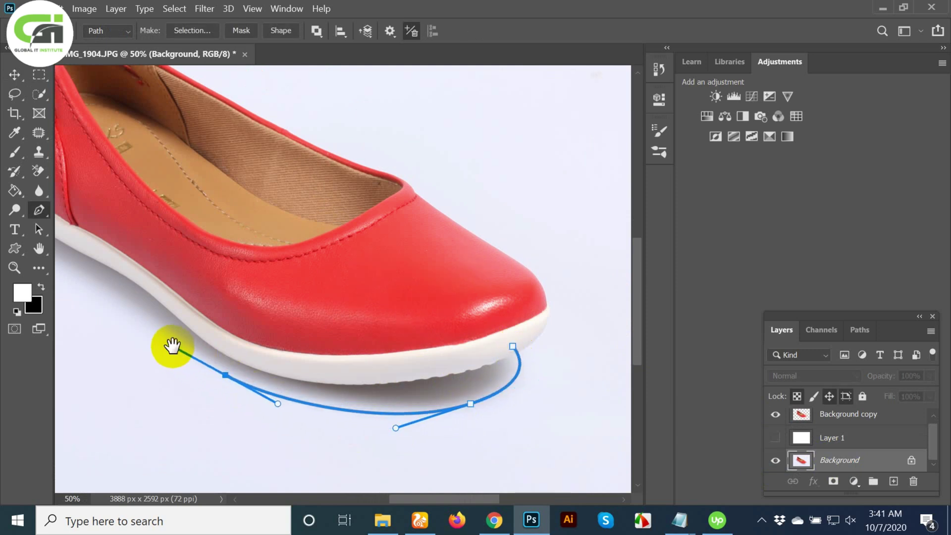
left_click_drag(81, 304, 365, 399)
left_click_drag(363, 365, 327, 349)
left_click_drag(314, 343, 301, 330)
left_click_drag(266, 299, 254, 266)
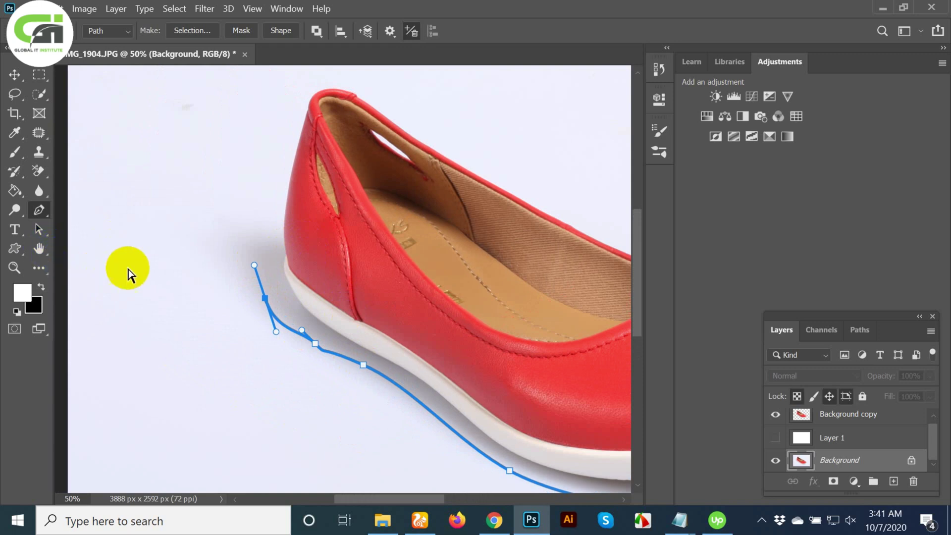
key("ctrl+z")
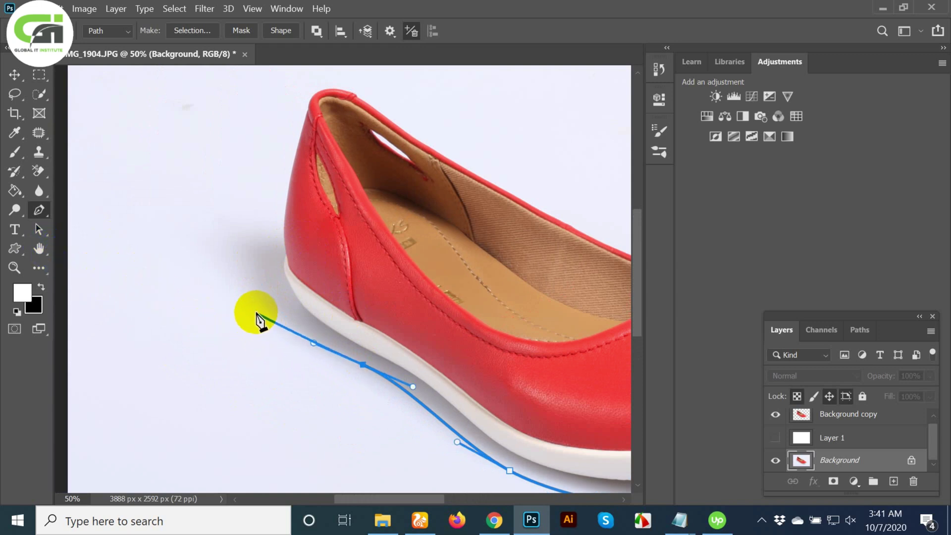
- Continue the path around the shadow behind the heel and close it across the shoe at the toe
left_click_drag(246, 289, 97, 202)
key("ctrl+z")
key("space")
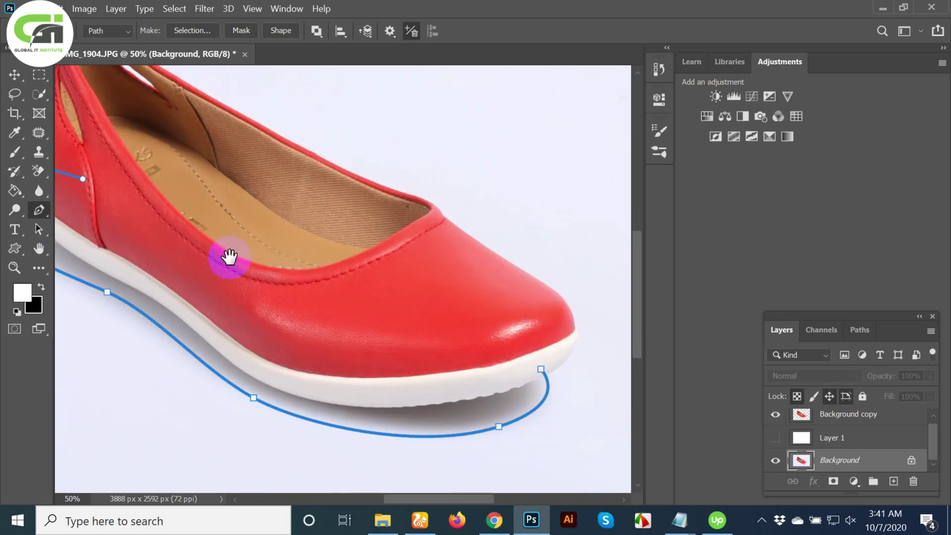
left_click(546, 369)
key("space")
left_click_drag(371, 292, 472, 322)
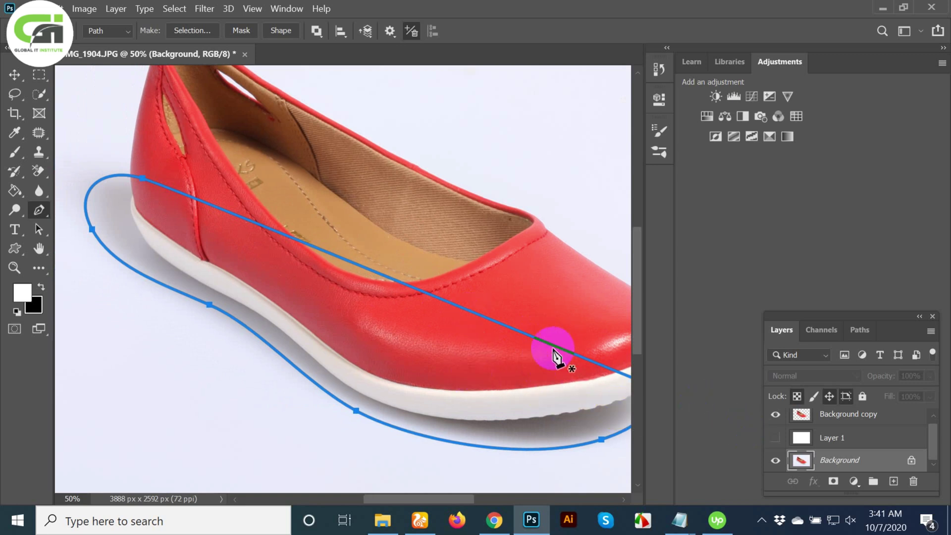
- Convert the path to a selection with a 20-pixel feather and copy that area of the Background layer to a new layer
right_click(451, 347)
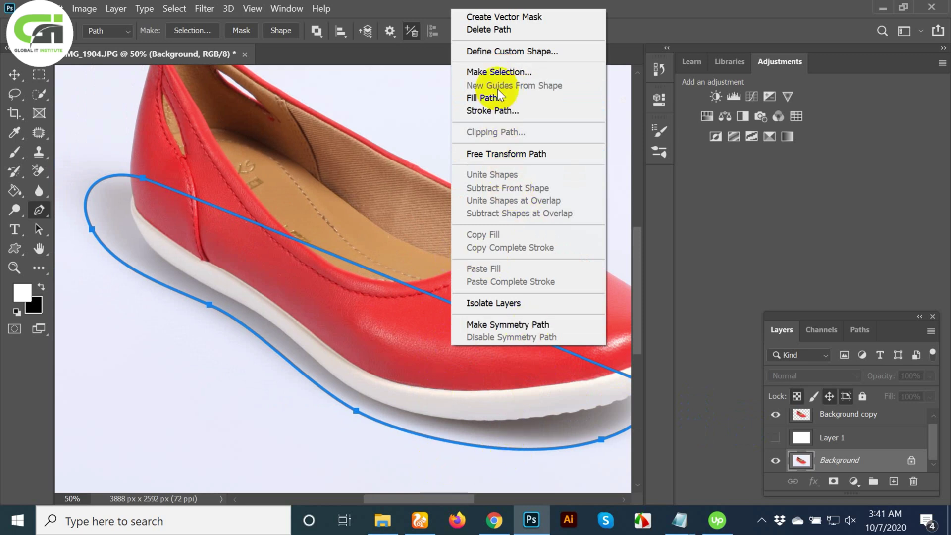
left_click(497, 71)
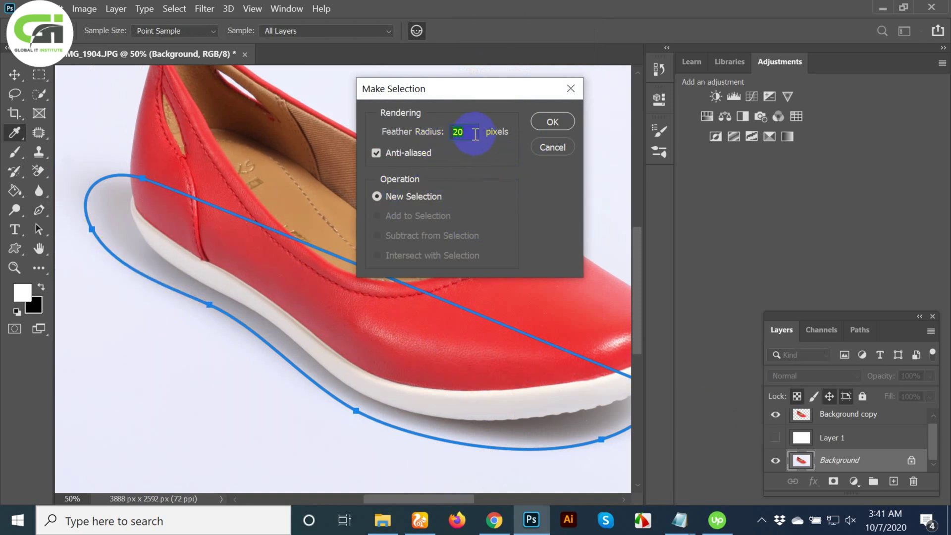
left_click(553, 122)
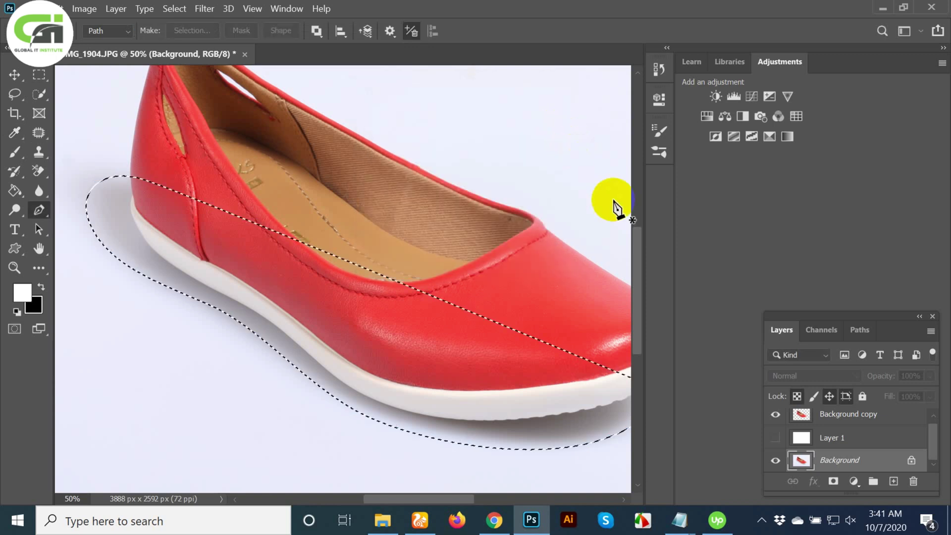
left_click(842, 460)
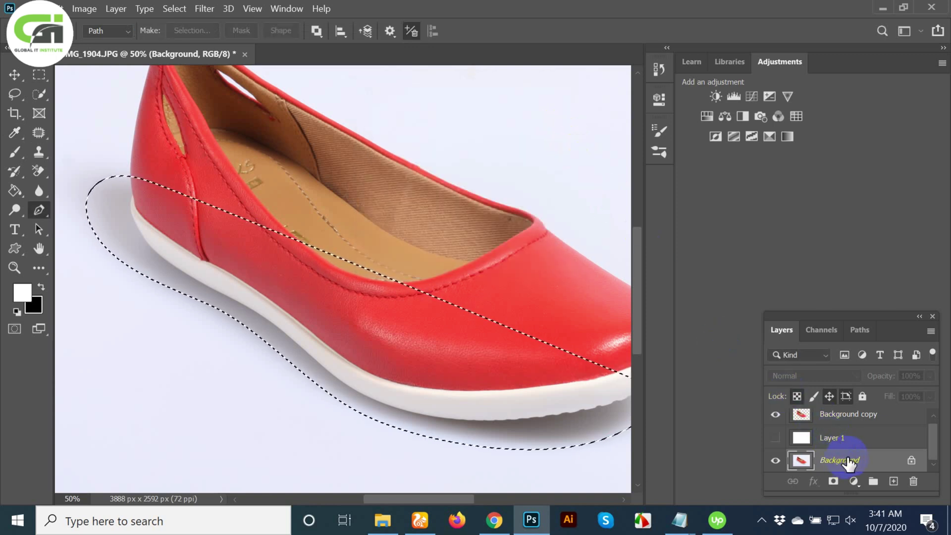
key("ctrl+j")
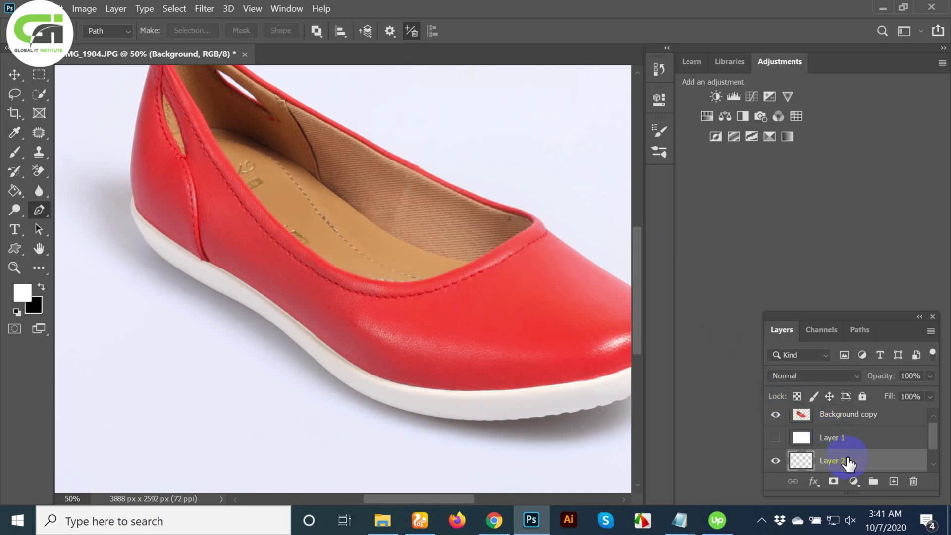
- Hide the Background layer, show the white Layer 1 and move it below Layer 2
scroll(854, 461, "down", 1)
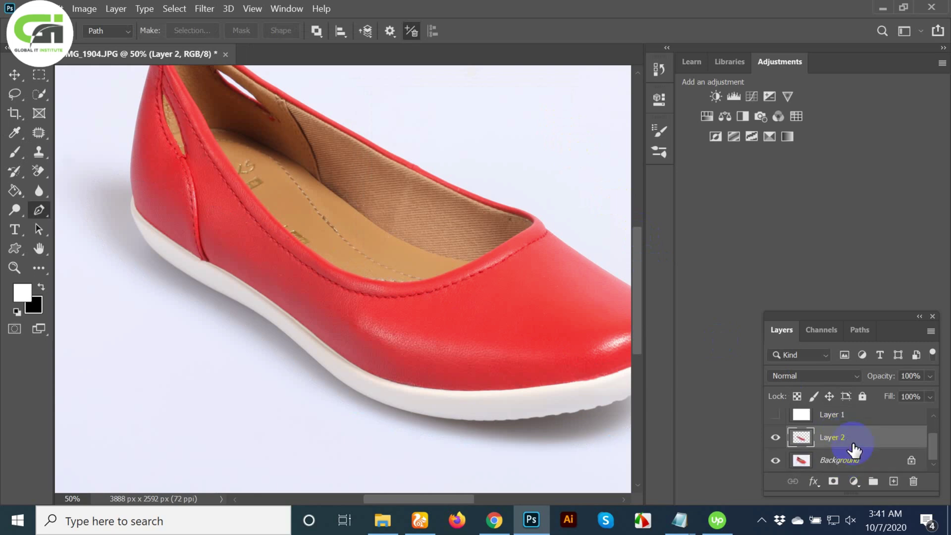
left_click(775, 460)
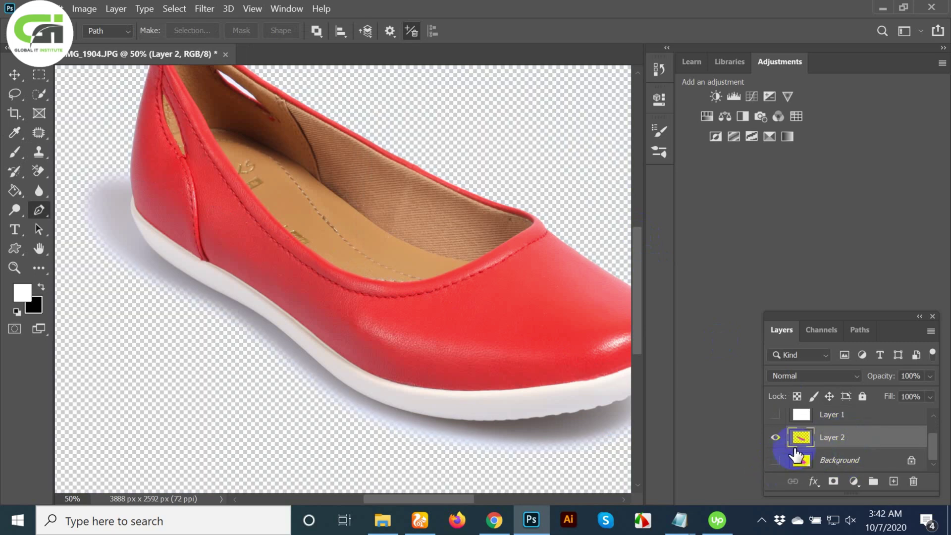
left_click(775, 415)
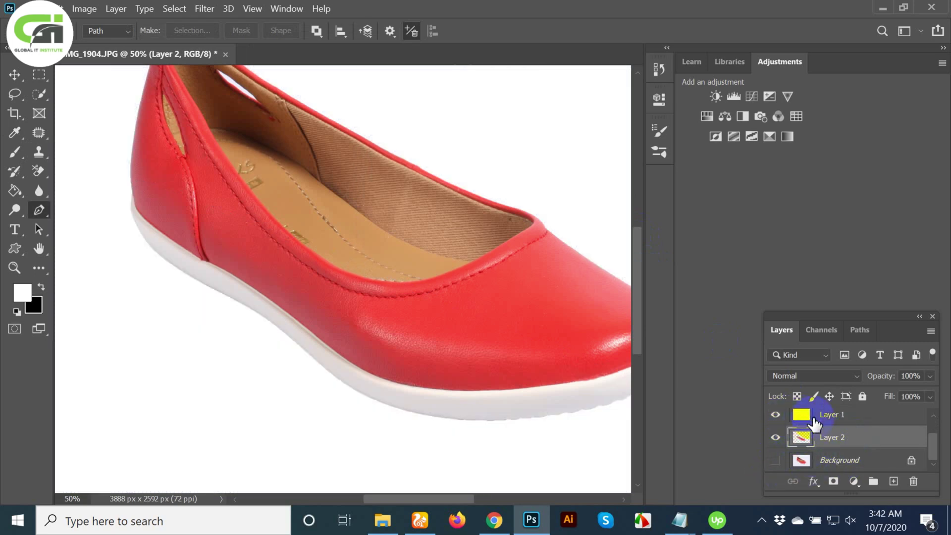
left_click_drag(855, 416, 867, 443)
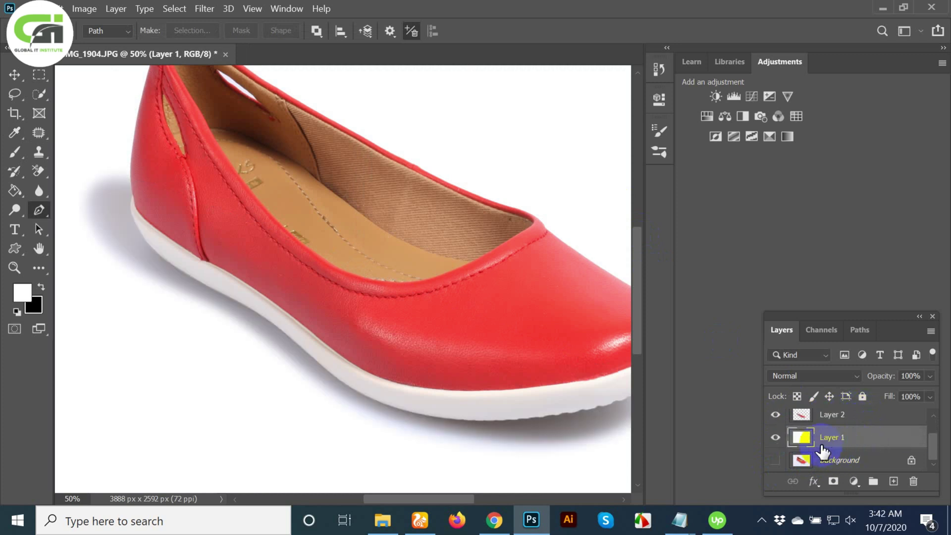
- Toggle Layer 2's visibility to compare the shoe with and without its natural shadow
left_click(806, 421)
left_click(775, 421)
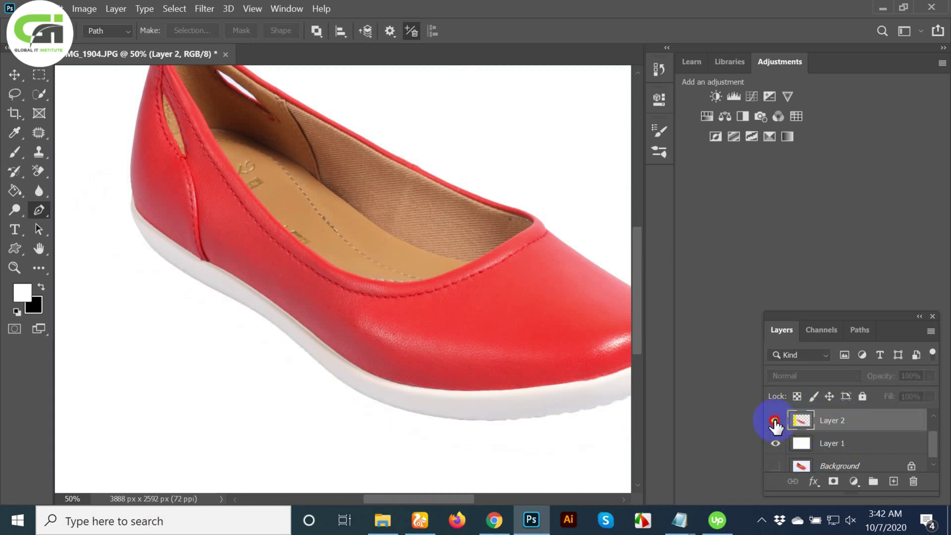
left_click(775, 421)
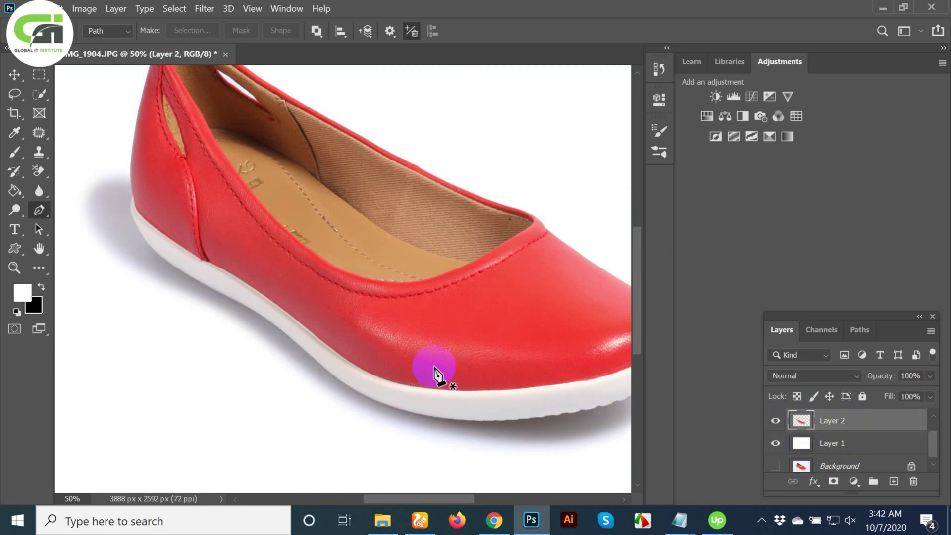
left_click(378, 338, "ctrl")
left_click(383, 339, "alt")
mouse_move(546, 414)
left_mouse_down()
mouse_move(399, 324)
mouse_move(475, 335)
mouse_move(431, 327)
left_mouse_up()
left_click(403, 310, "alt")
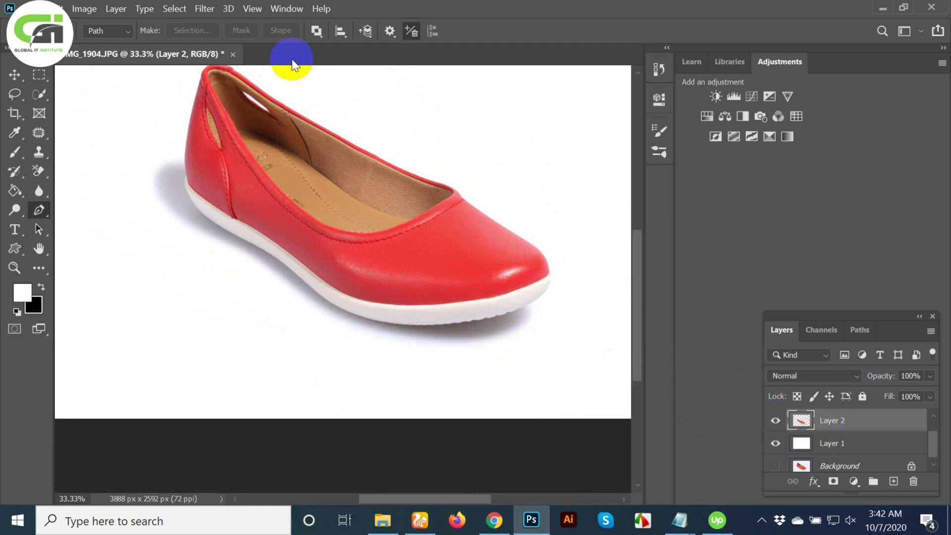
- Apply a Gaussian Blur with a radius of 9.6 pixels to the shadow on Layer 2
left_click(206, 10)
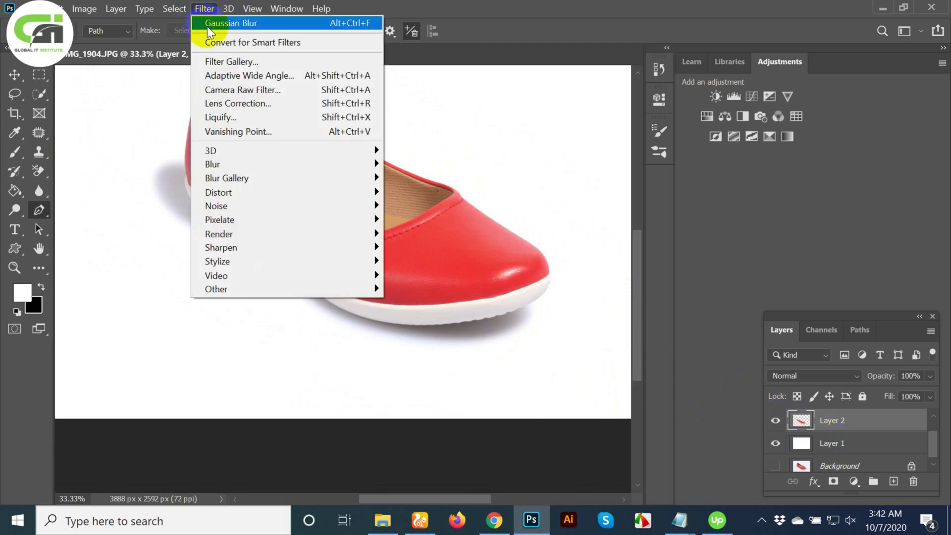
left_click(247, 165)
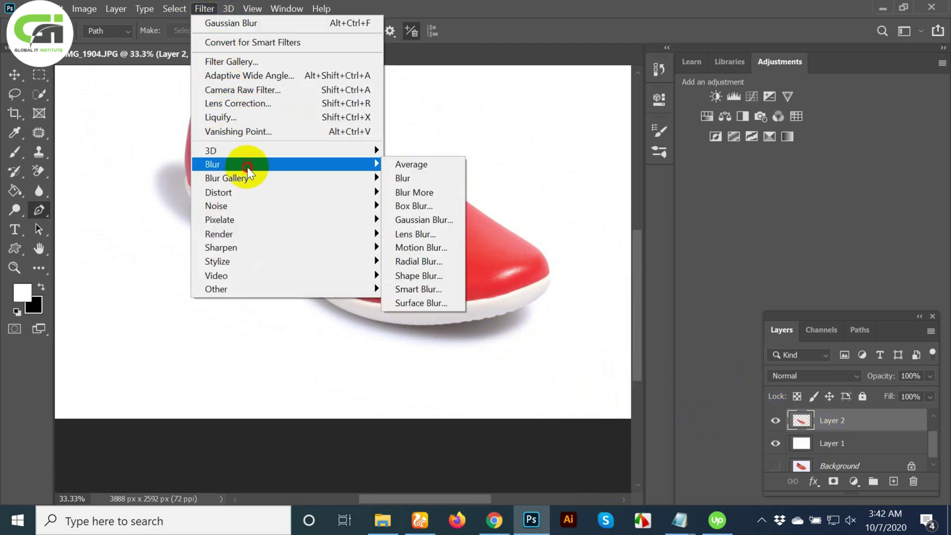
left_click(425, 220)
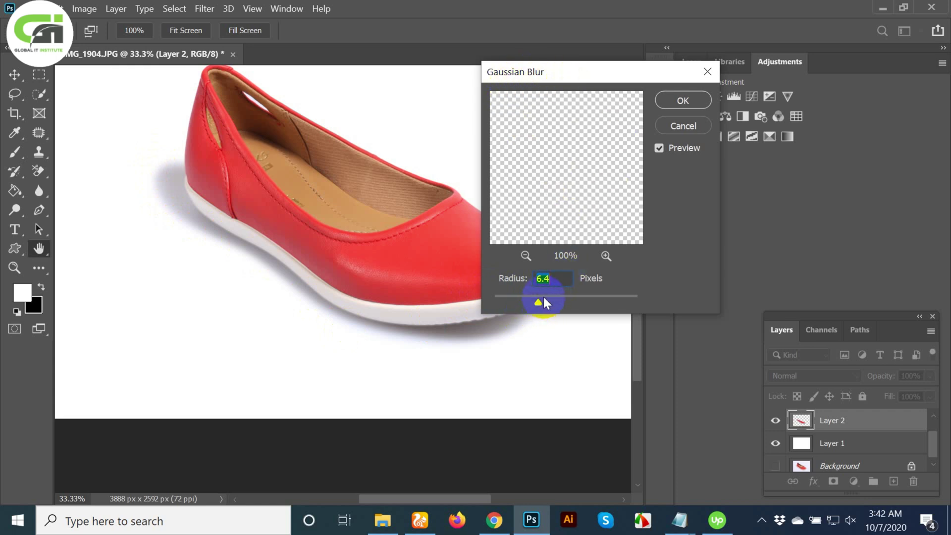
left_click_drag(541, 301, 550, 301)
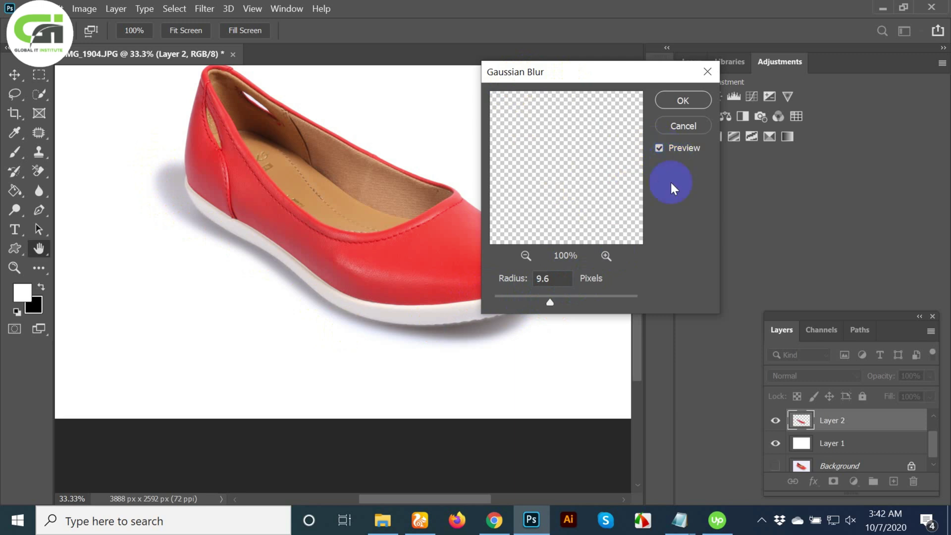
key("p")
left_click(690, 103)
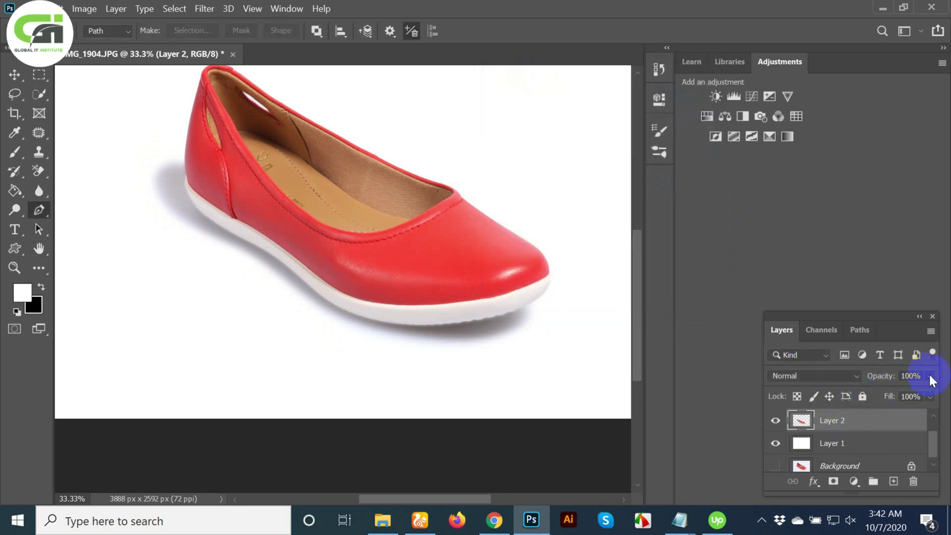
- Lower the opacity of the Layer 2 shadow to 67%
left_click(930, 376)
left_click_drag(890, 391, 897, 391)
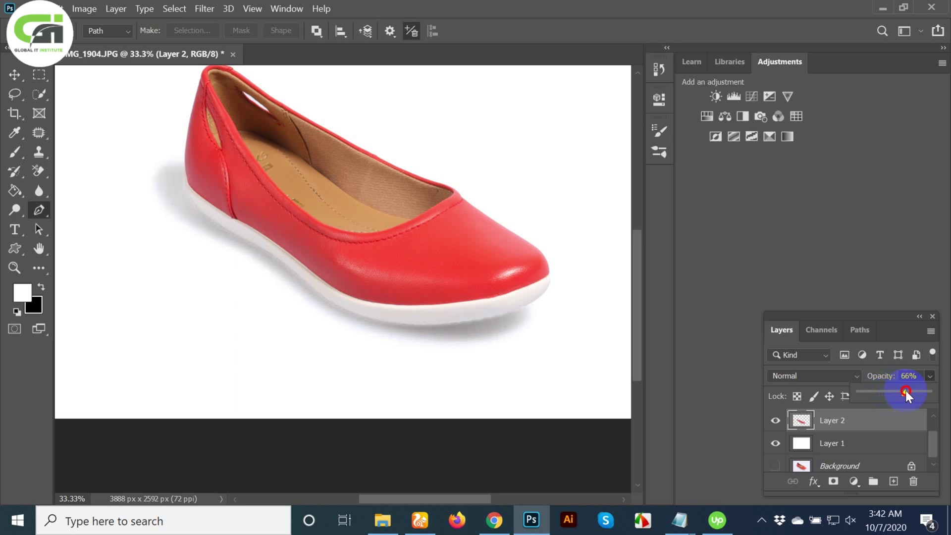
left_click(803, 423)
scroll(817, 431, "up", 1)
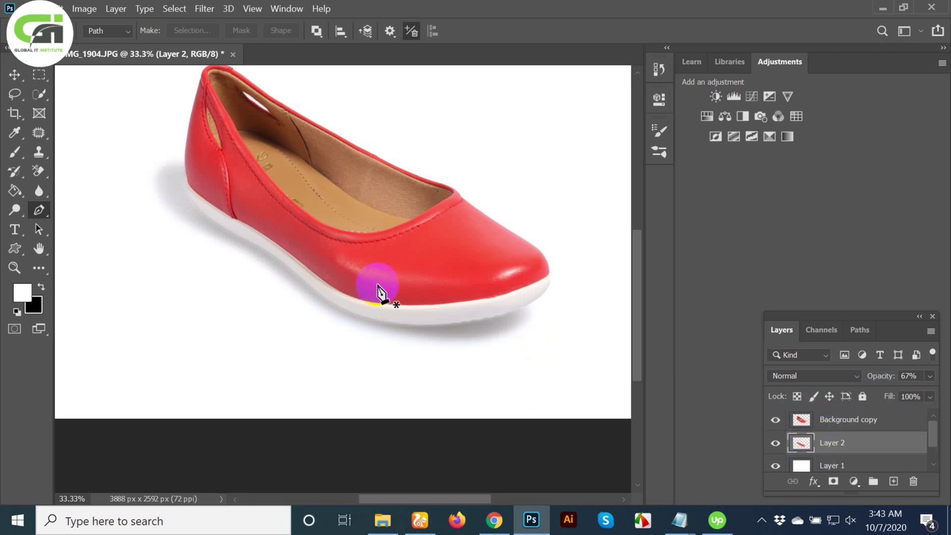
left_click(264, 203, "alt")
left_click(263, 203, "alt")
left_click(452, 349, "ctrl")
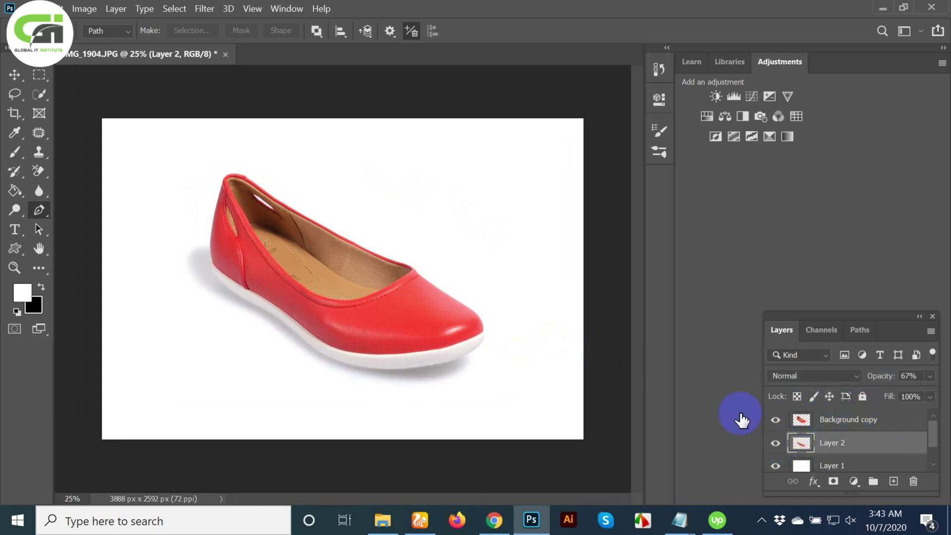
- Try shifting the shoe cutout slightly in the toe direction, and undo the move
left_click(14, 74)
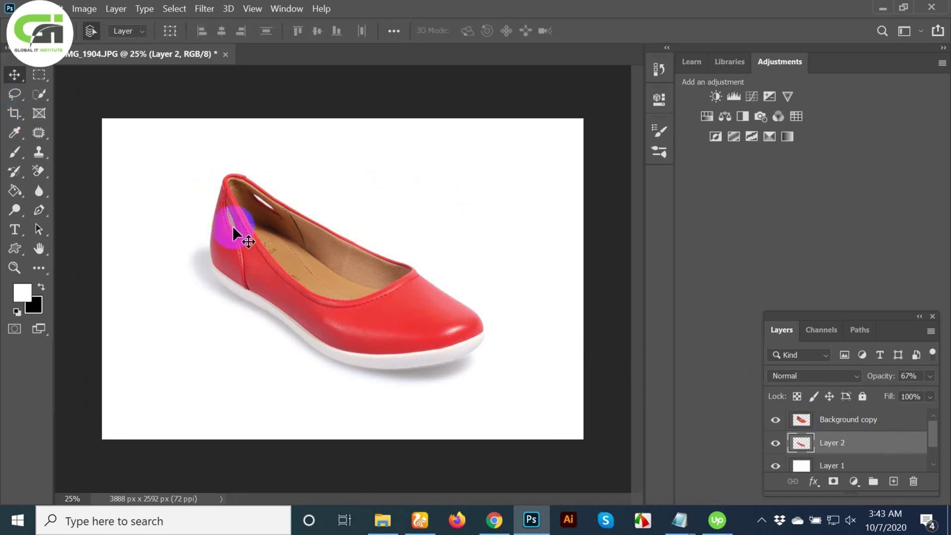
left_click_drag(365, 366, 398, 361)
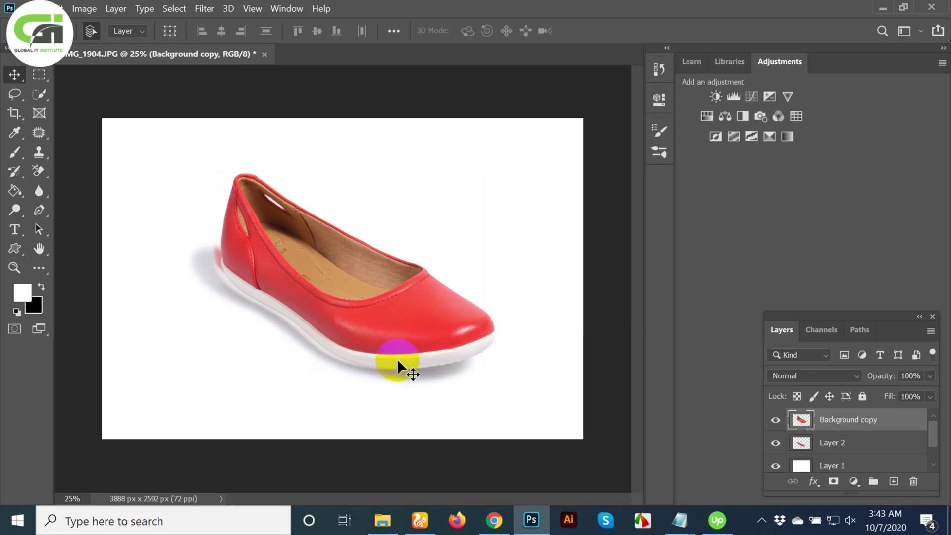
key("ctrl+z")
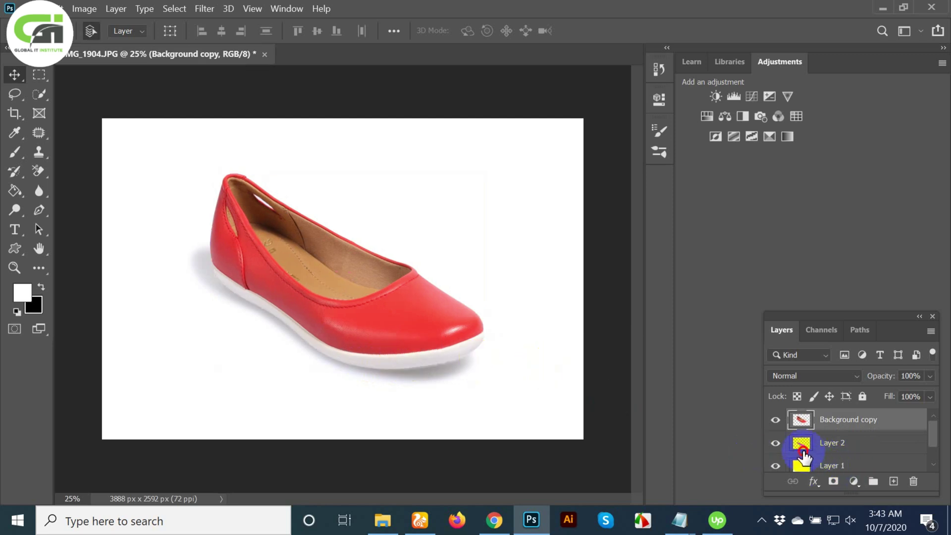
- Shift the Layer 2 shadow slightly in the toe direction and nudge it down and back up to fit beneath the sole
left_click(802, 448)
left_click_drag(435, 377, 438, 376)
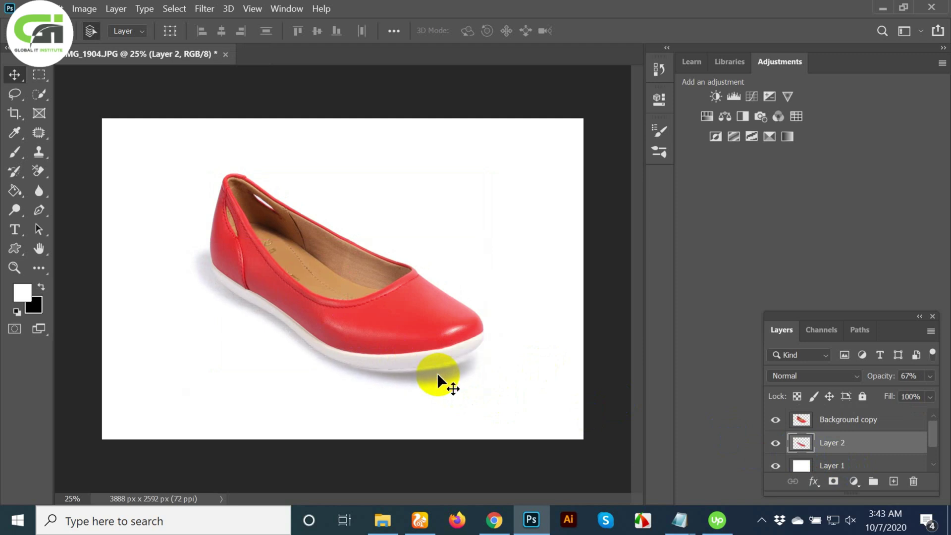
key("Down")
key("Down")
key("Down")
key("Down")
key("Down")
key("Down")
key("Down")
key("Down")
key("Down")
key("Down")
key("Down")
key("Down")
key("Down")
key("Down")
key("Down")
key("Down")
key("Down")
key("Down")
key("Down")
key("Down")
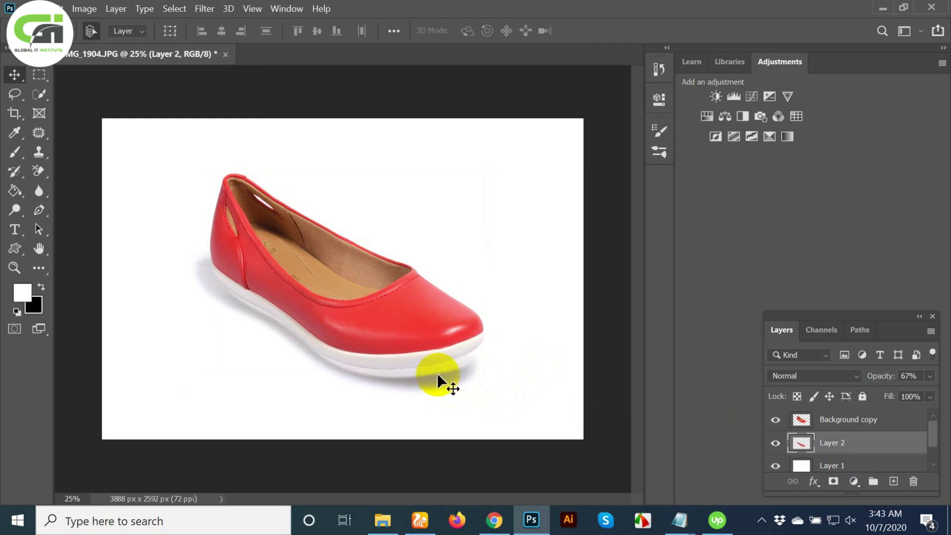
key("shift+Up")
key("shift+Up")
key("shift+Up")
key("shift+Up")
key("shift+Up")
key("shift+Up")
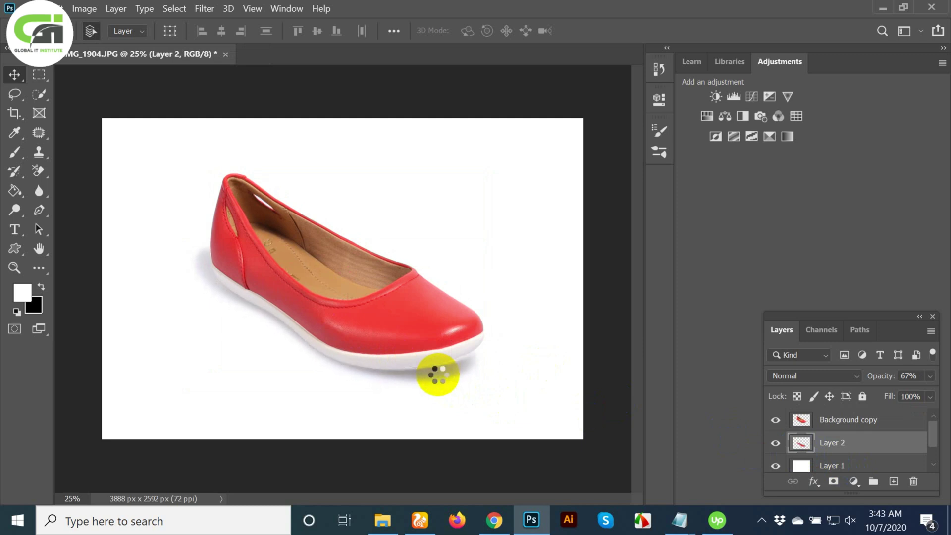